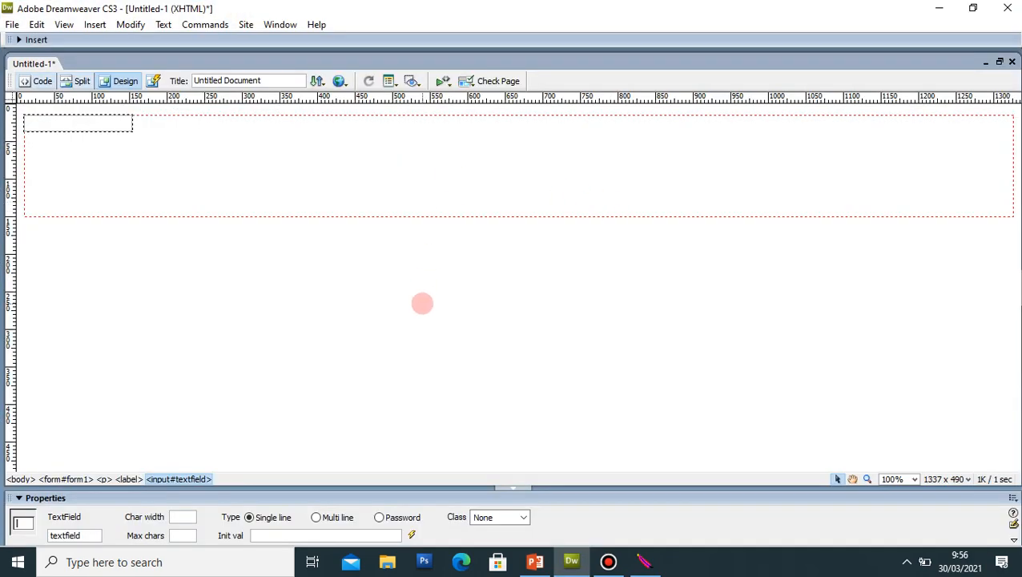
Step: Delete the old form and its text field, then insert a new empty form with blank paragraphs
{"action": "left_click", "coordinate": [422, 304]}
{"action": "key", "text": "ctrl+a"}
{"action": "key", "text": "Delete"}
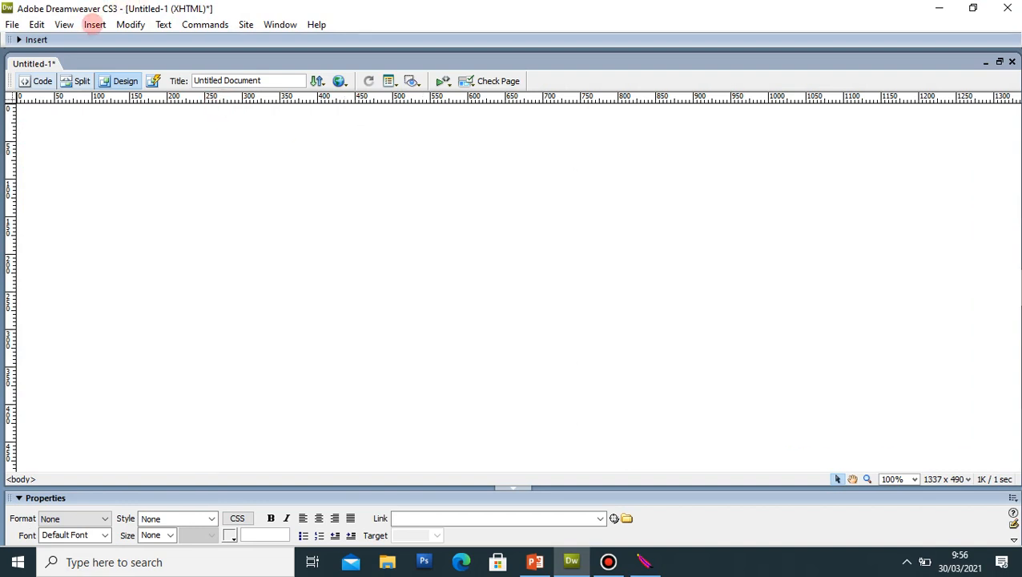
{"action": "left_click", "coordinate": [95, 24]}
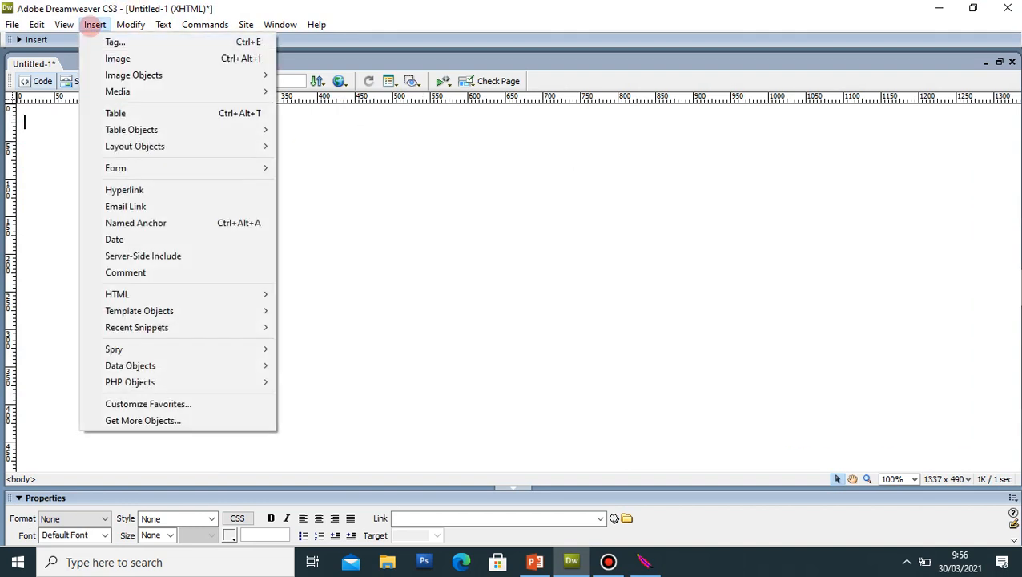
{"action": "mouse_move", "coordinate": [164, 168]}
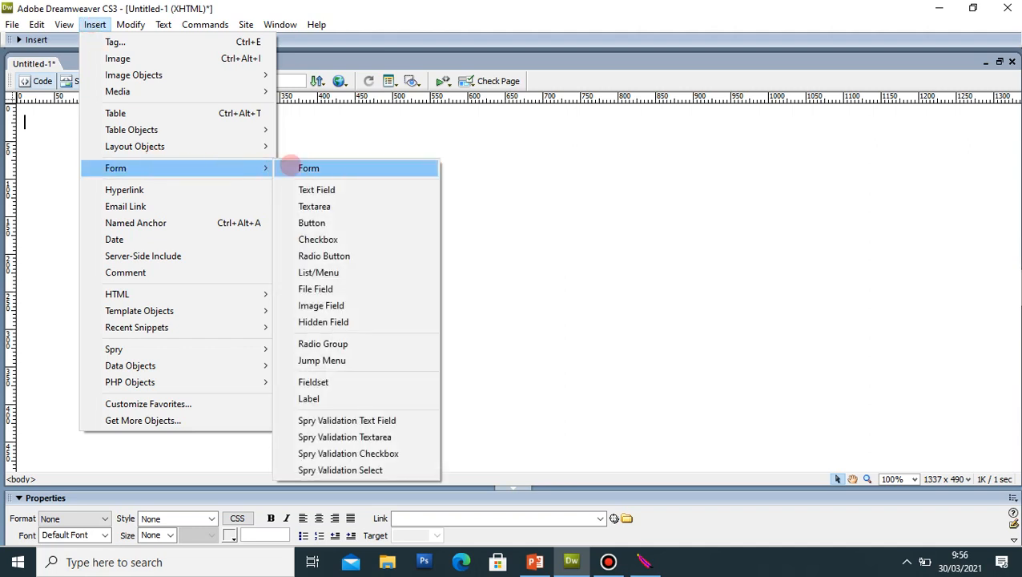
{"action": "left_click", "coordinate": [298, 167]}
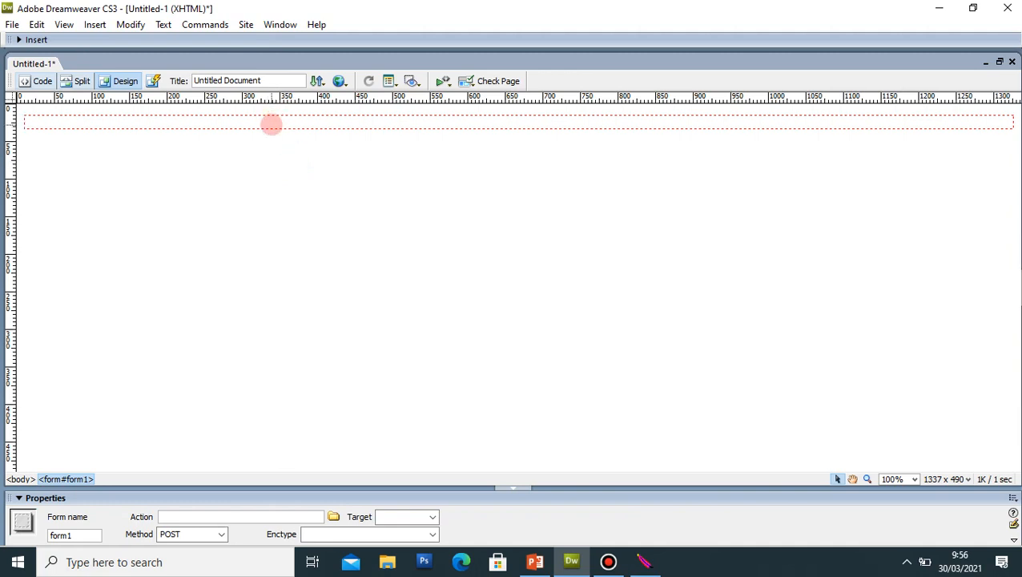
{"action": "key", "text": "Return"}
{"action": "key", "text": "Return"}
{"action": "key", "text": "Return"}
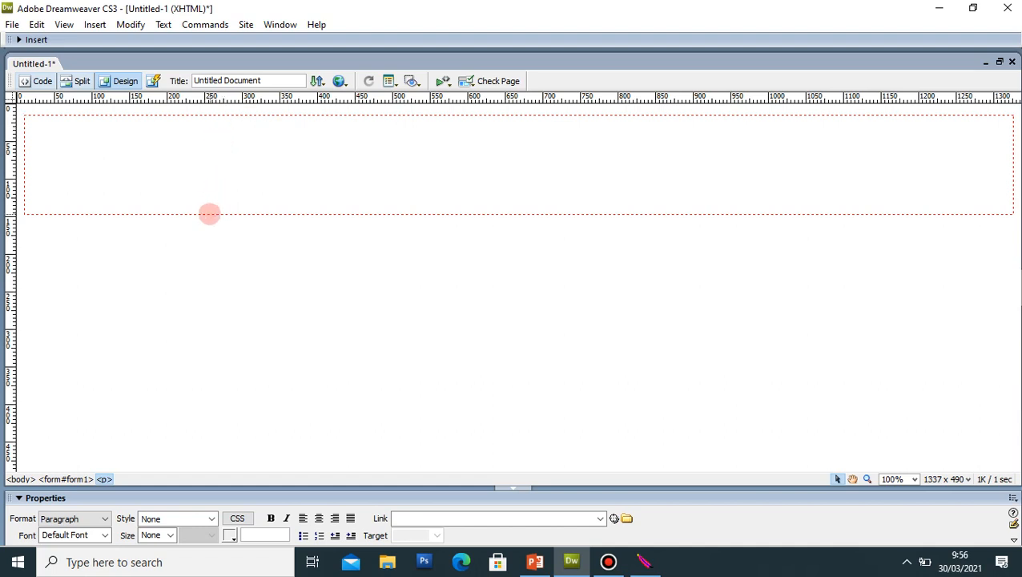
Step: Name the form mahasiswa, set its Action to hasil.php and its Method to POST
{"action": "left_click", "coordinate": [208, 213]}
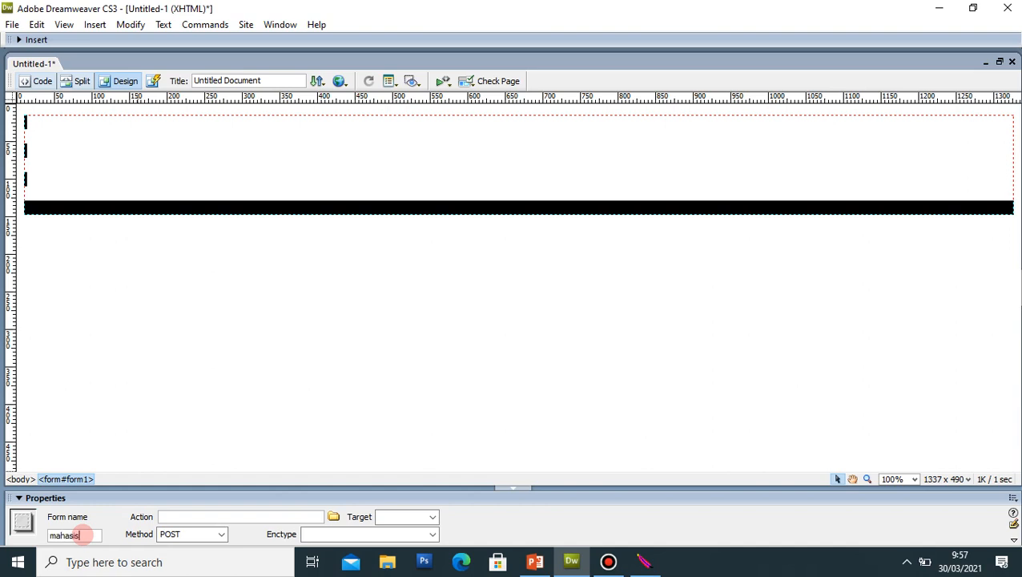
{"action": "key", "text": "Return"}
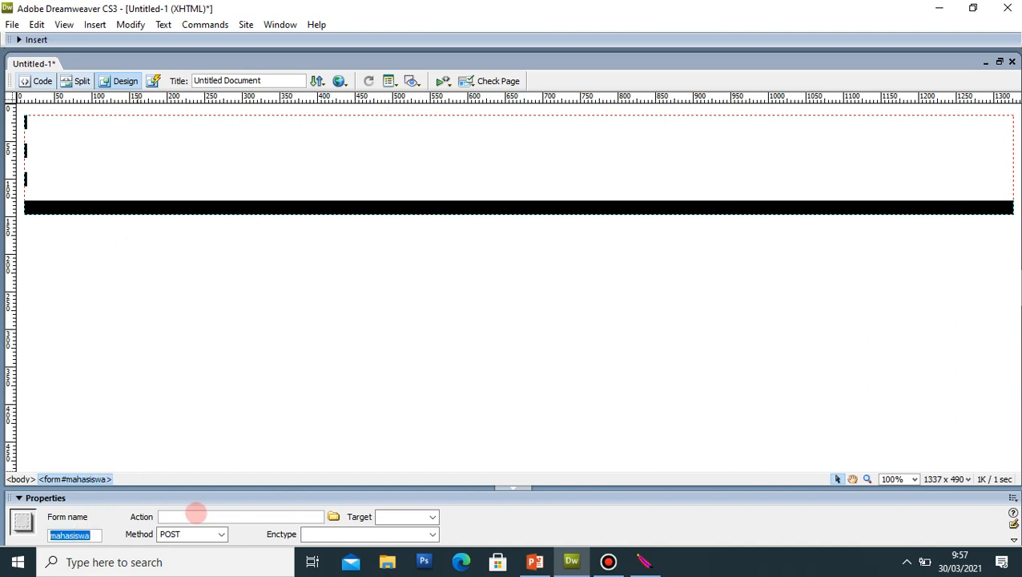
{"action": "left_click", "coordinate": [190, 516]}
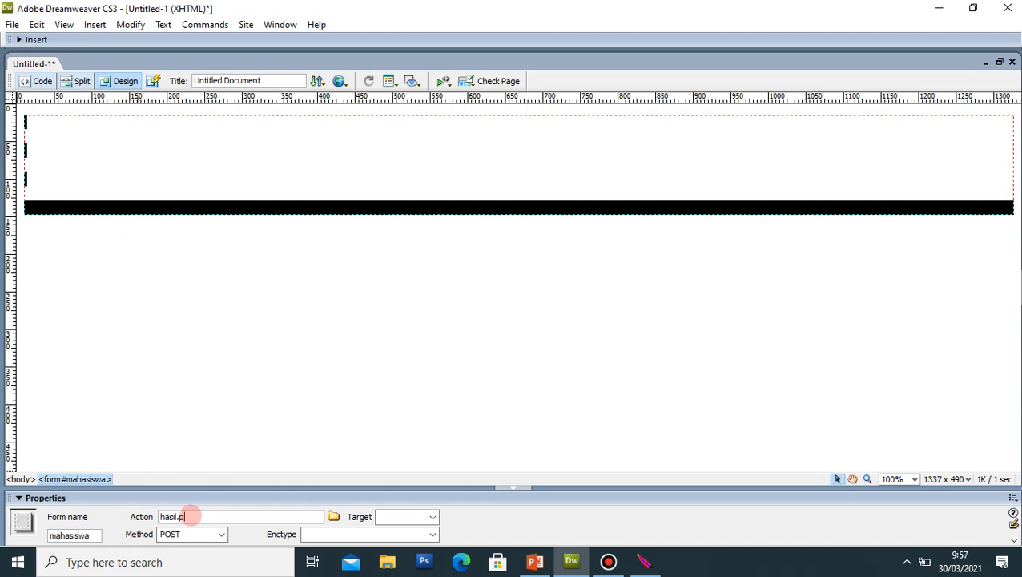
{"action": "type", "text": "hasil.php"}
{"action": "double_click", "coordinate": [190, 516]}
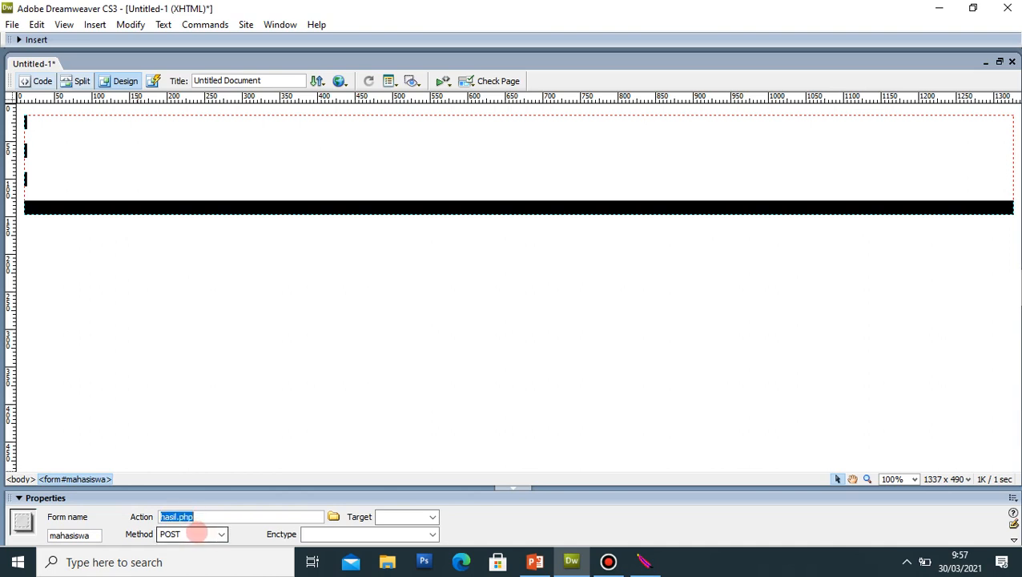
{"action": "left_click", "coordinate": [221, 533]}
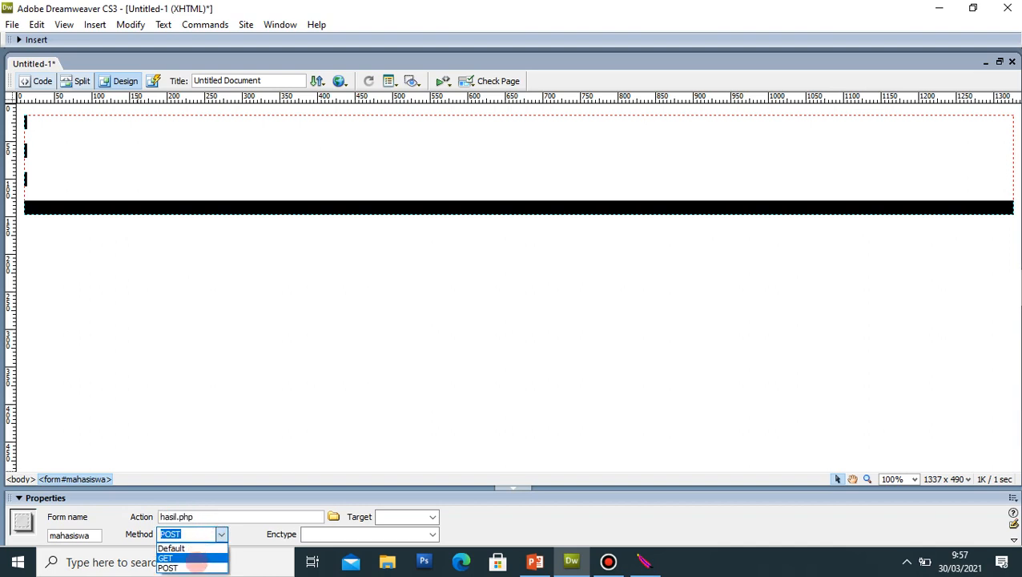
{"action": "left_click", "coordinate": [195, 566]}
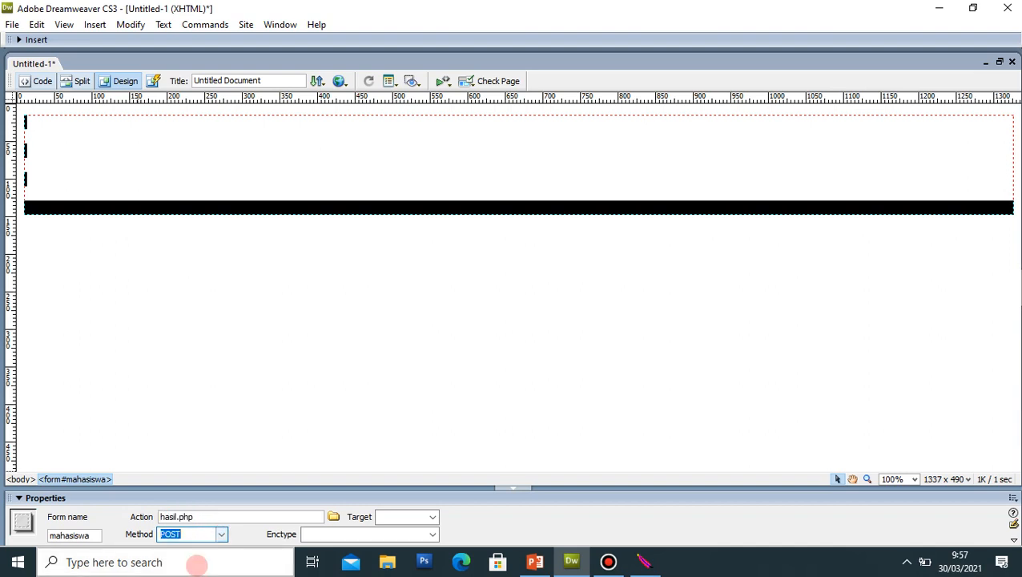
Step: Place the cursor inside the mahasiswa form and check the PowerPoint slides
{"action": "left_click", "coordinate": [343, 371]}
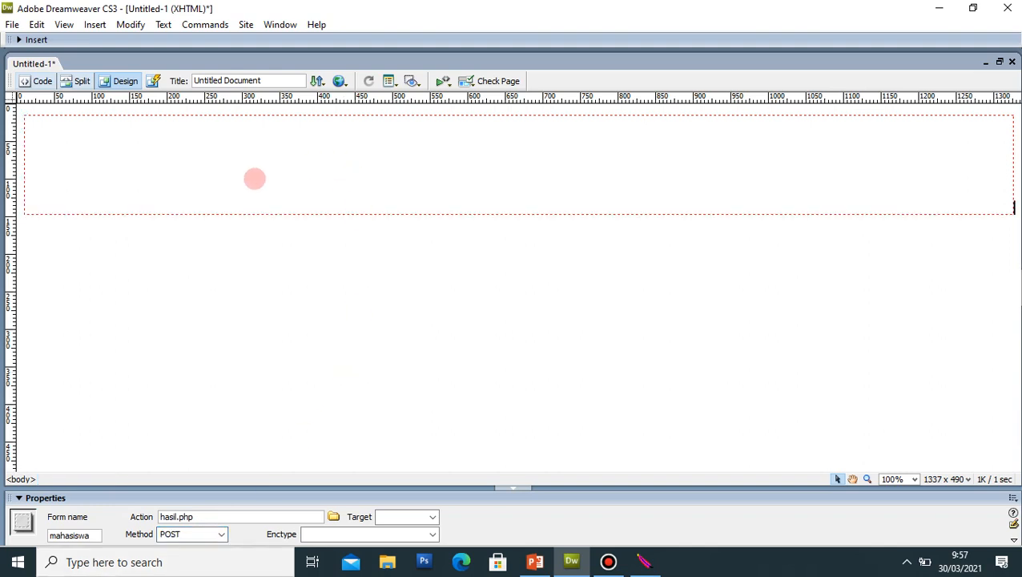
{"action": "left_click", "coordinate": [156, 139]}
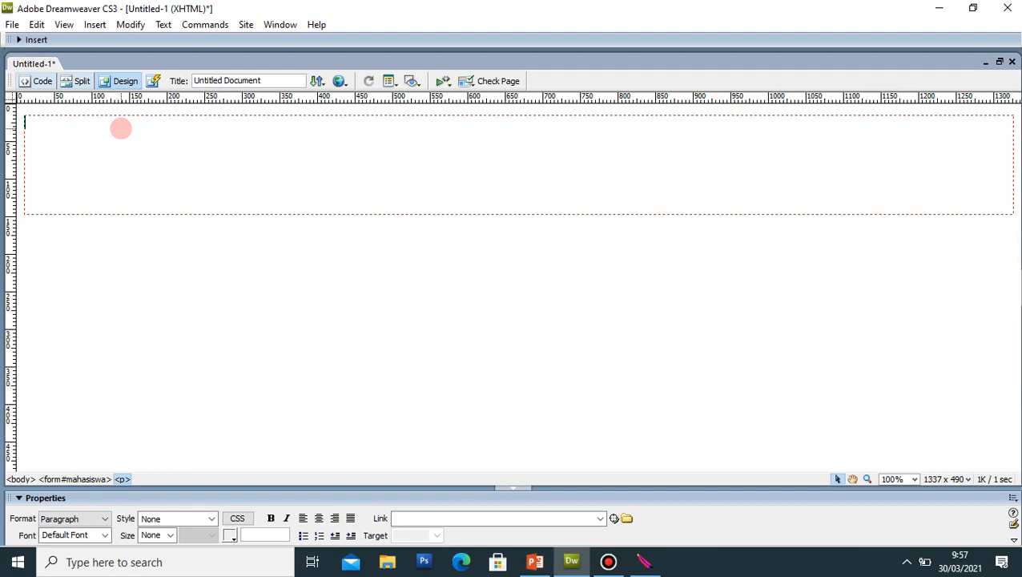
{"action": "left_click", "coordinate": [535, 561]}
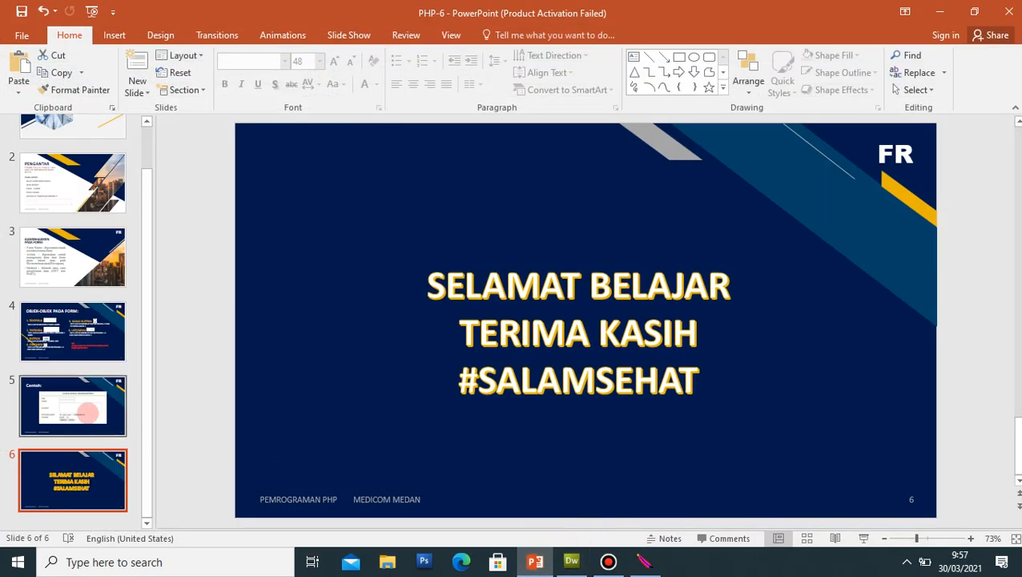
{"action": "left_click", "coordinate": [88, 412]}
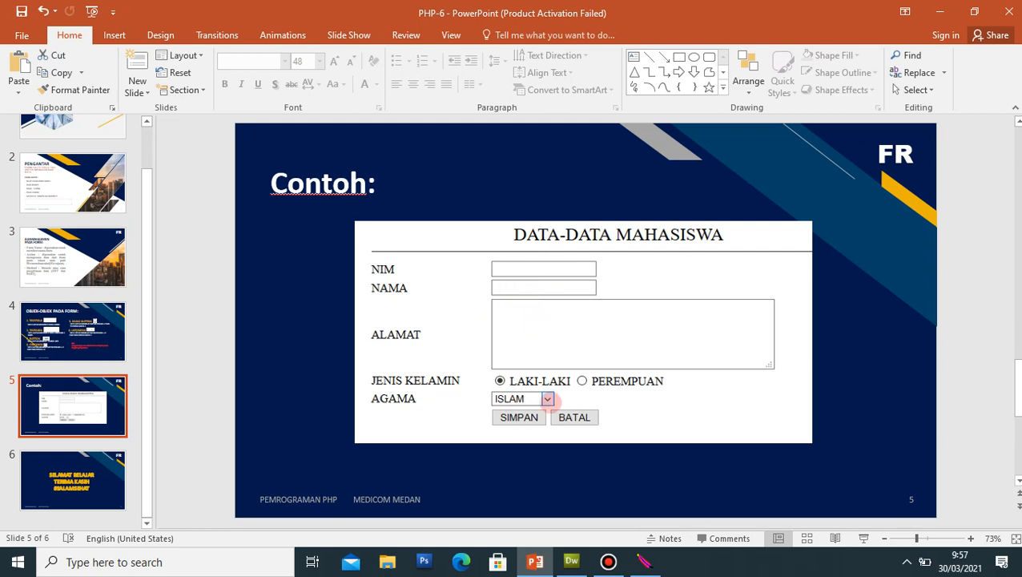
{"action": "left_click", "coordinate": [571, 562]}
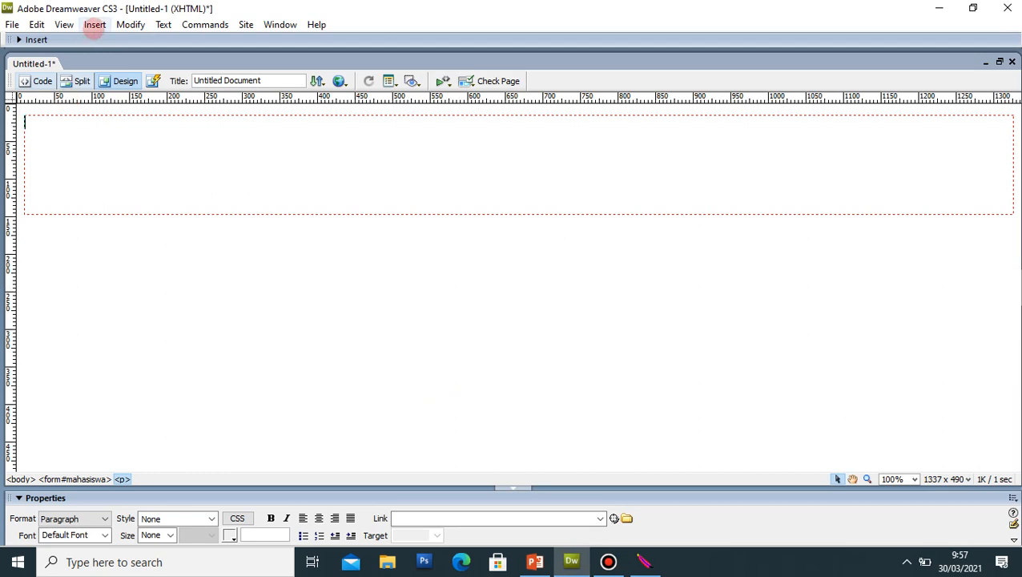
Step: Insert an 8-row, 2-column table, 50 percent wide with border 0, into the form
{"action": "left_click", "coordinate": [94, 24]}
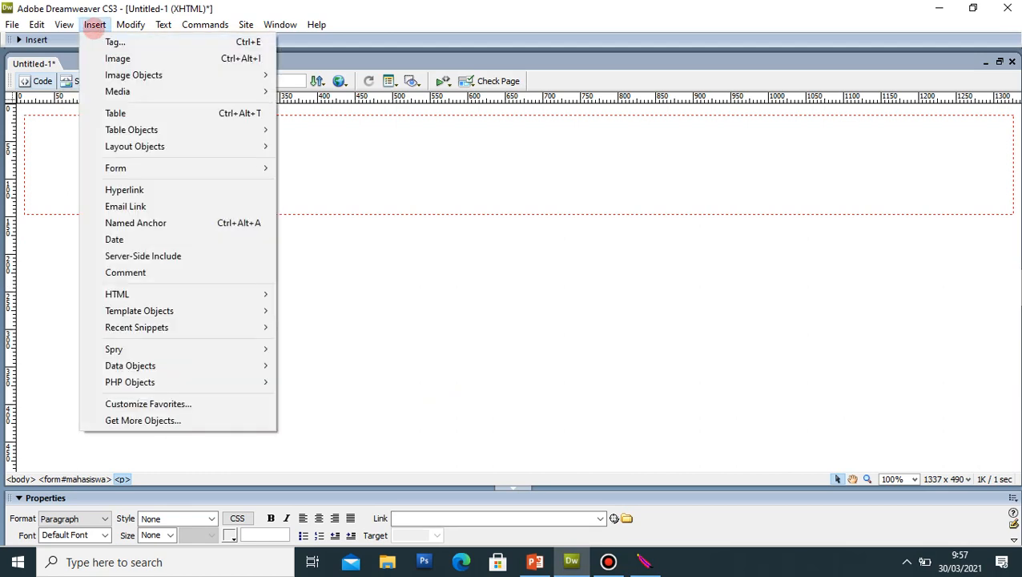
{"action": "left_click", "coordinate": [115, 113]}
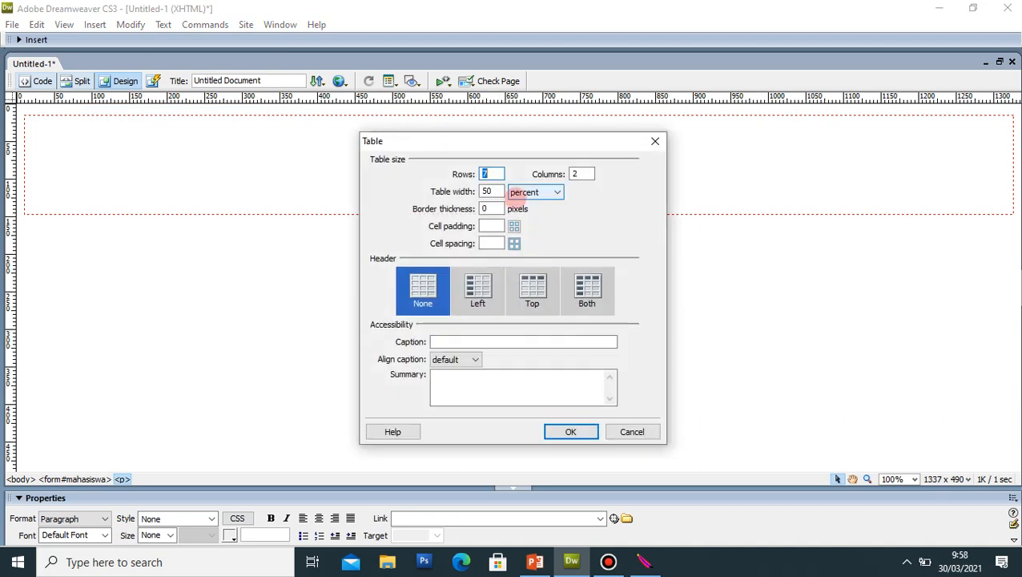
{"action": "type", "text": "8"}
{"action": "left_click", "coordinate": [581, 174]}
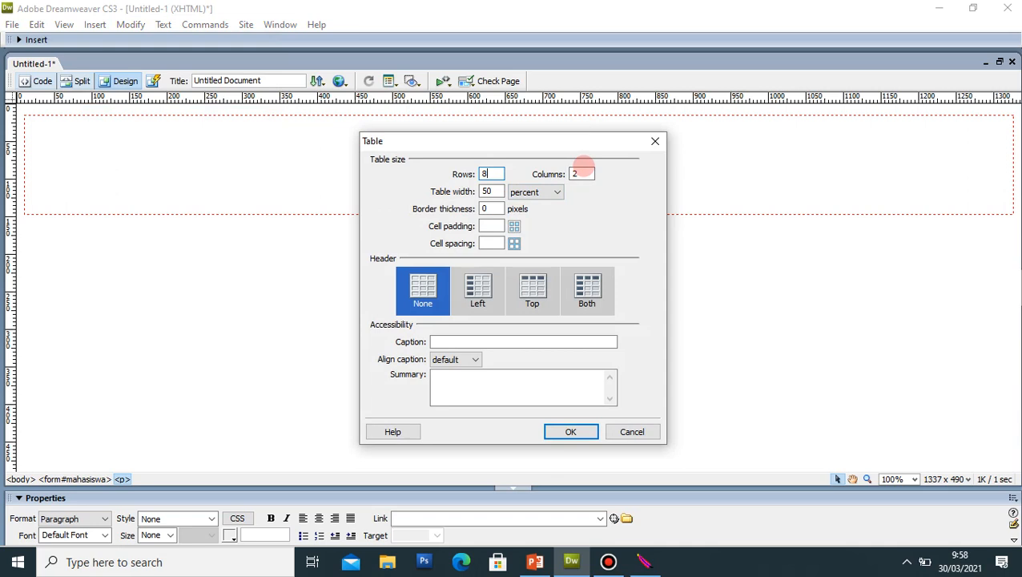
{"action": "left_click", "coordinate": [497, 190]}
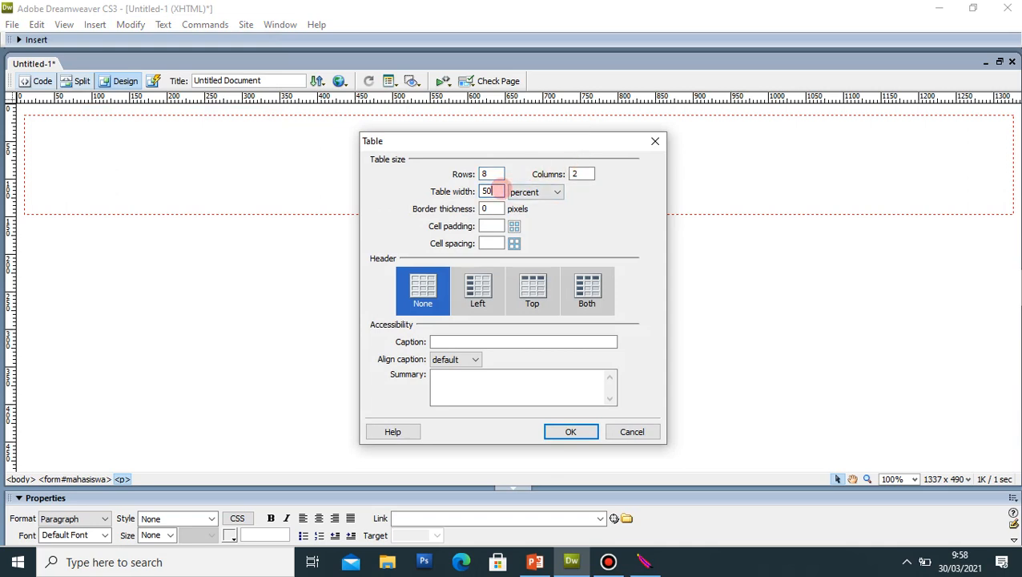
{"action": "left_click", "coordinate": [556, 193]}
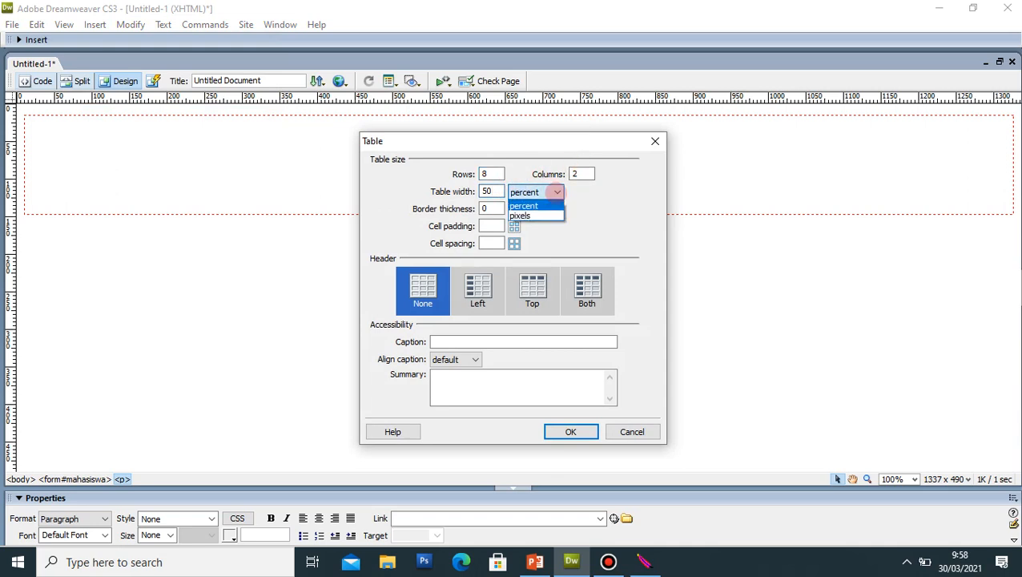
{"action": "left_click", "coordinate": [556, 192]}
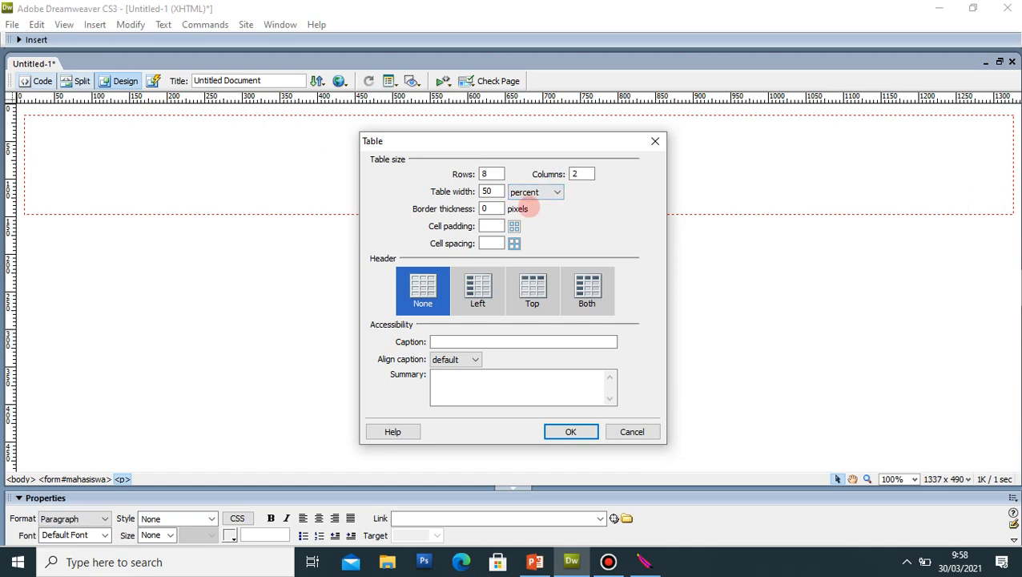
{"action": "left_click", "coordinate": [490, 209]}
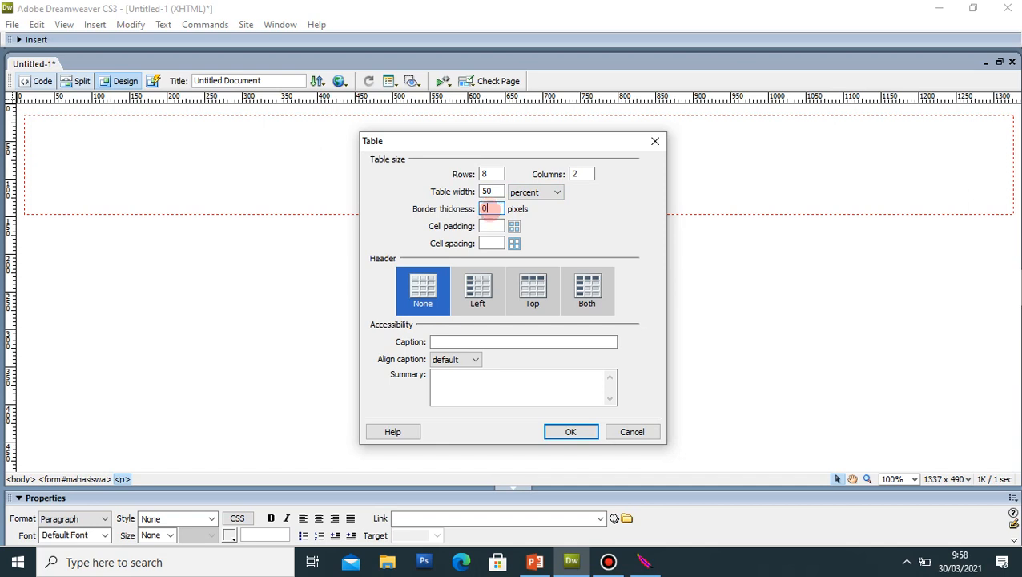
{"action": "left_click", "coordinate": [555, 426]}
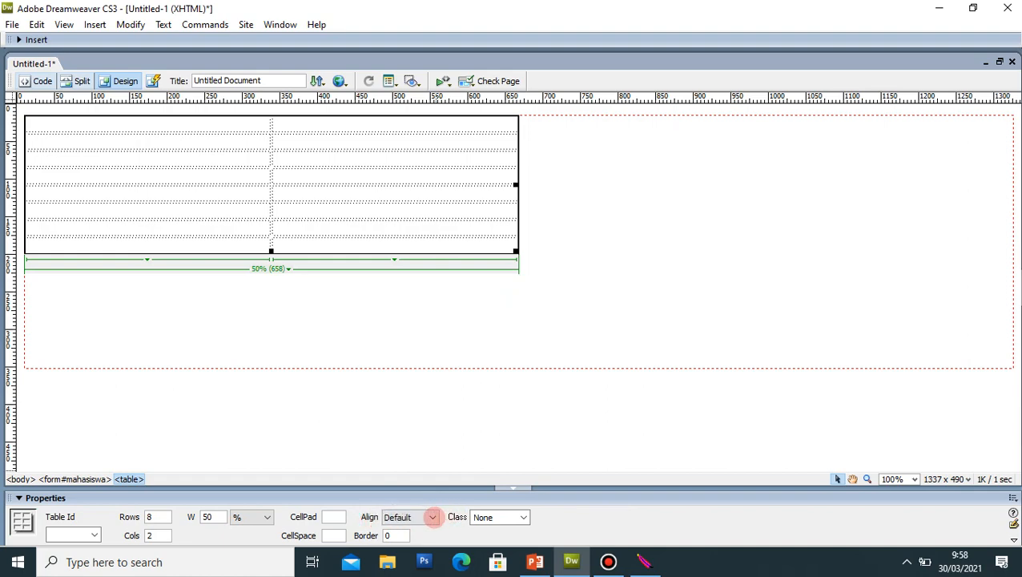
Step: Set the table's alignment to Center
{"action": "left_click", "coordinate": [430, 517]}
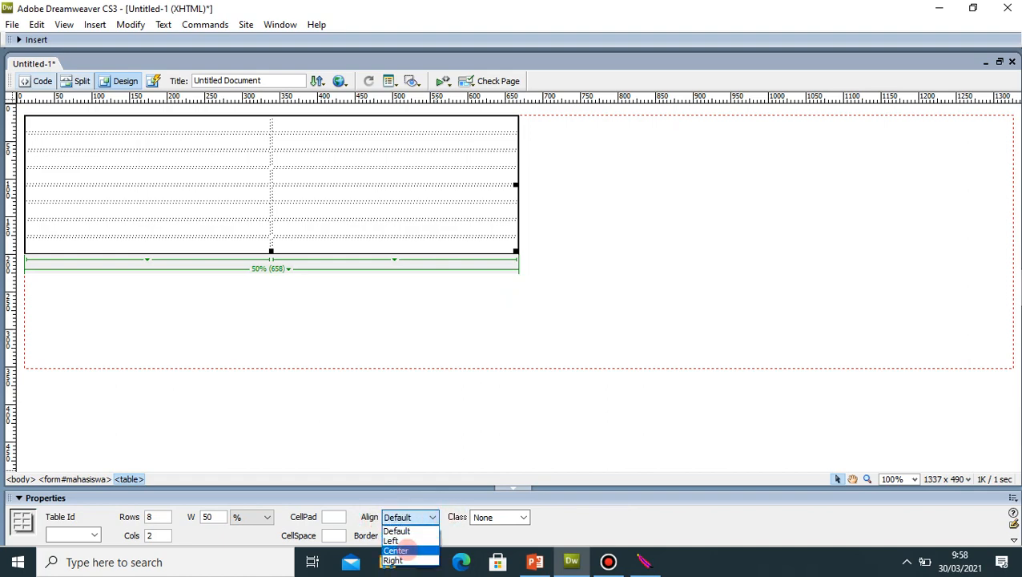
{"action": "left_click", "coordinate": [396, 551]}
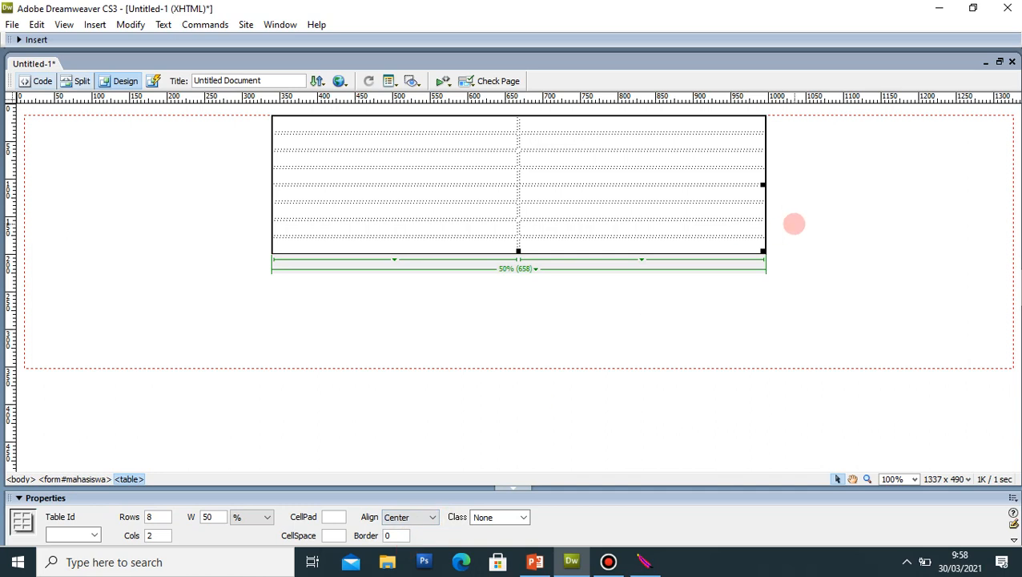
{"action": "left_click", "coordinate": [794, 224]}
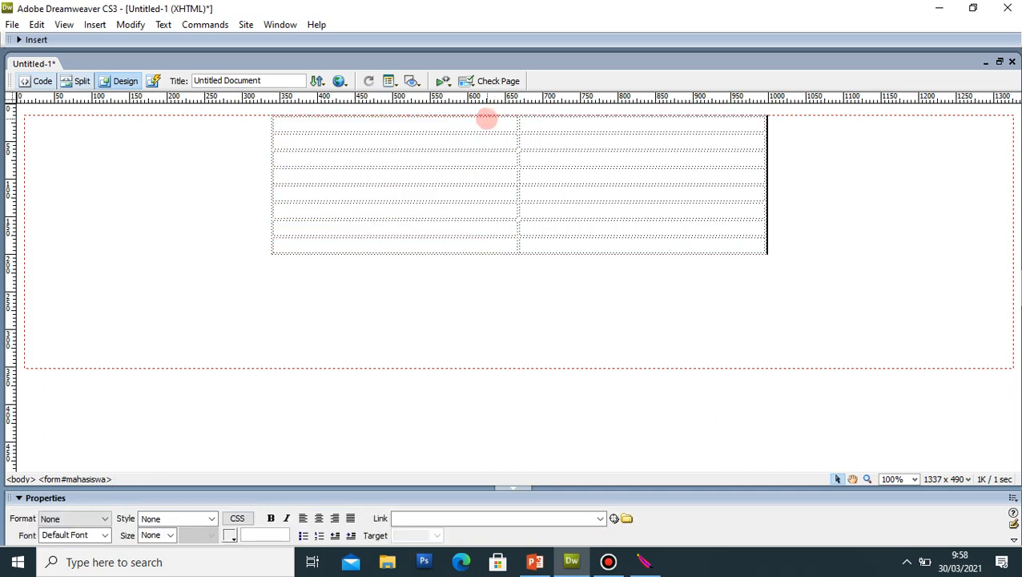
Step: Merge the first row's two cells and type the title DATA-DATA MAHASISWA
{"action": "left_click_drag", "start_coordinate": [486, 117], "coordinate": [556, 119]}
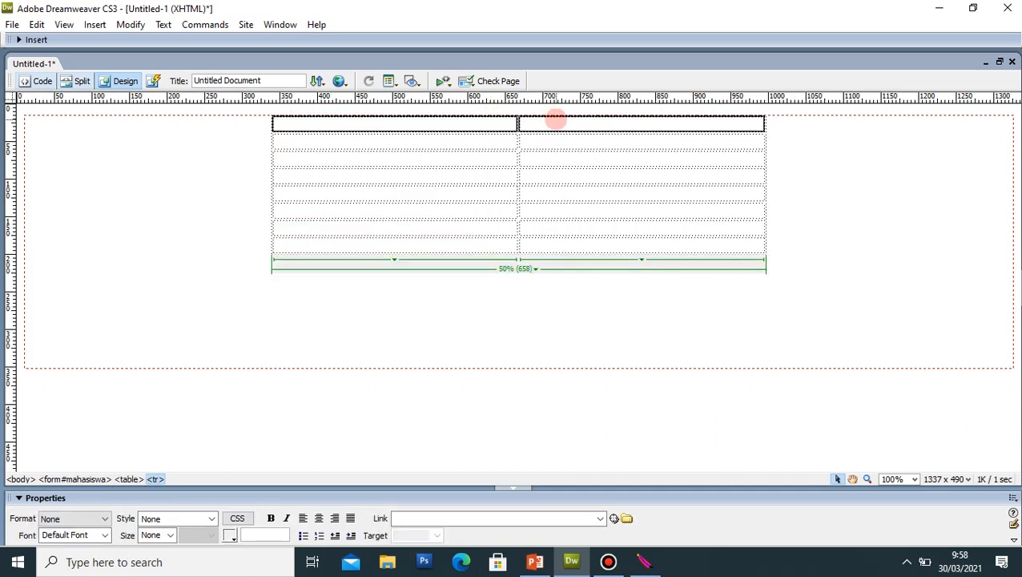
{"action": "right_click", "coordinate": [556, 119]}
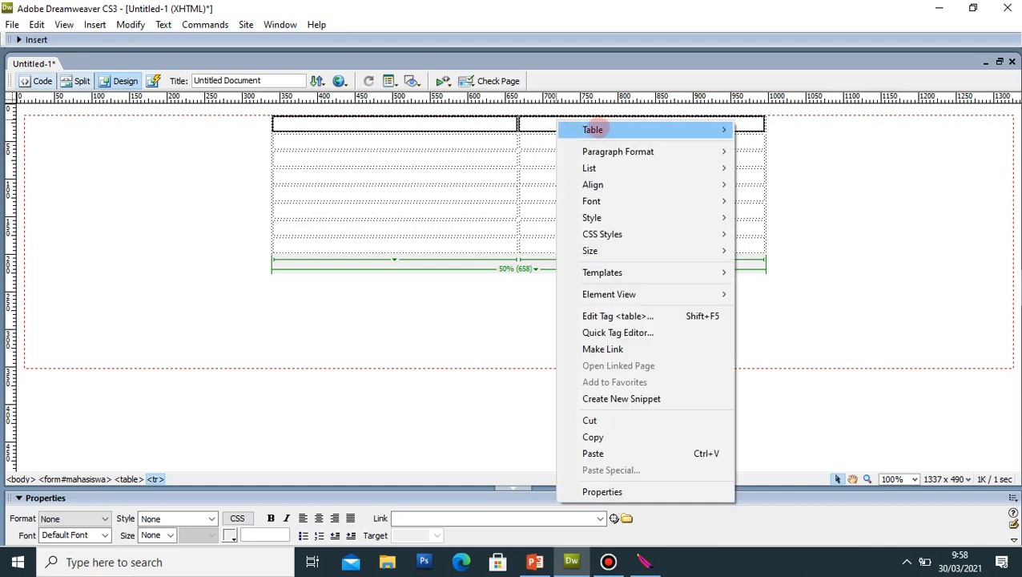
{"action": "mouse_move", "coordinate": [591, 130]}
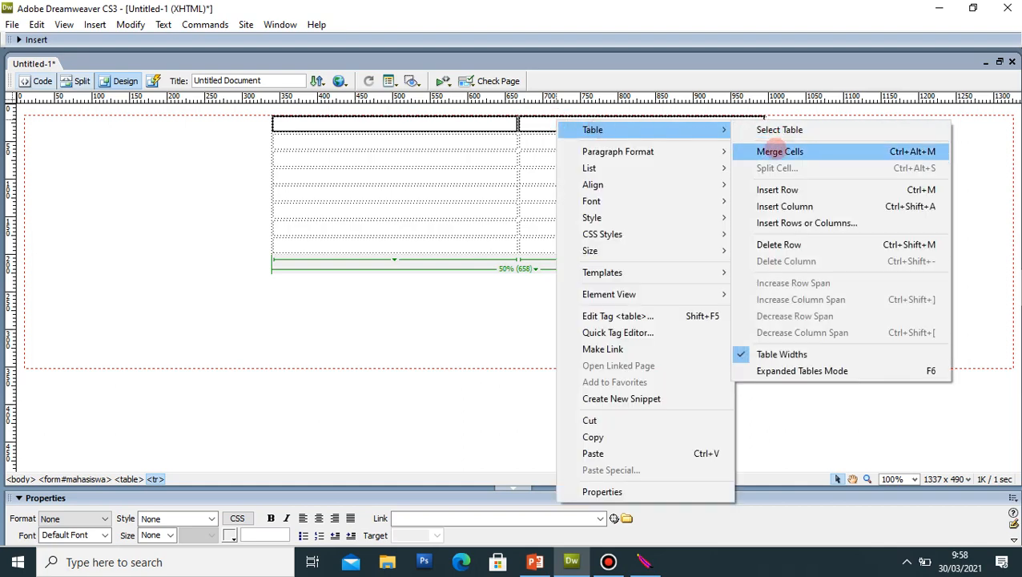
{"action": "left_click", "coordinate": [769, 151]}
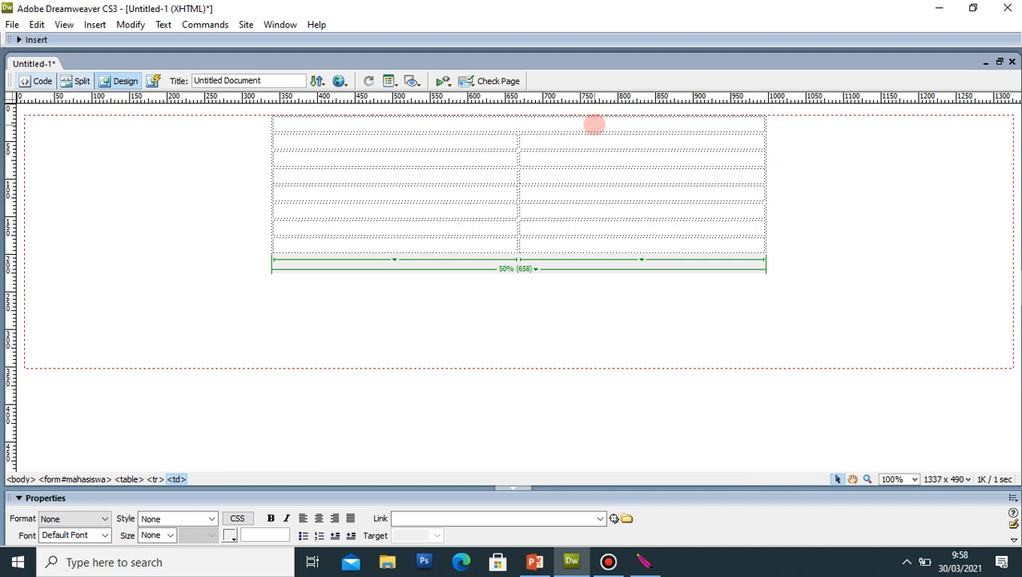
{"action": "type", "text": "DATA-"}
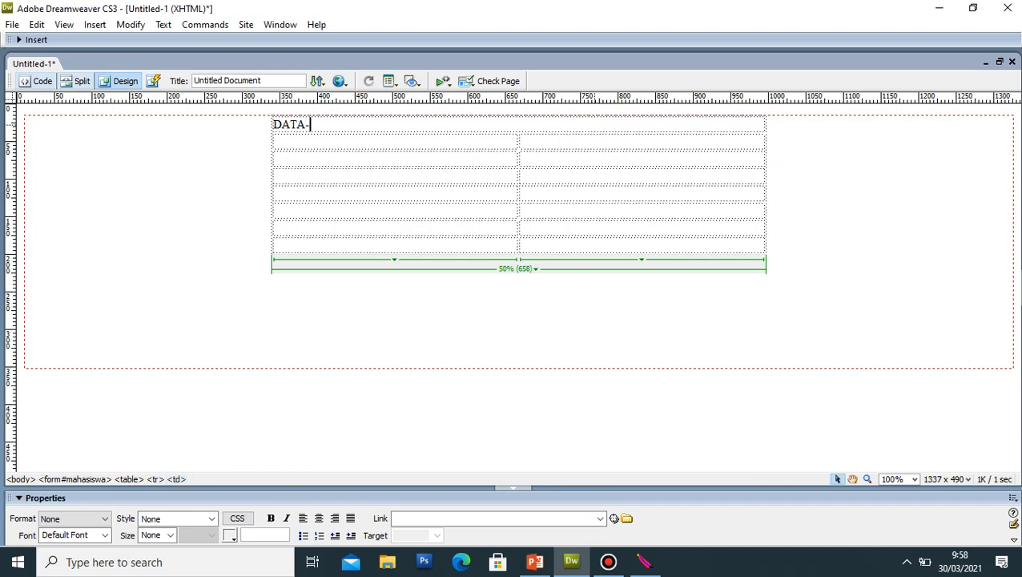
{"action": "type", "text": "DATA MAHASISWA"}
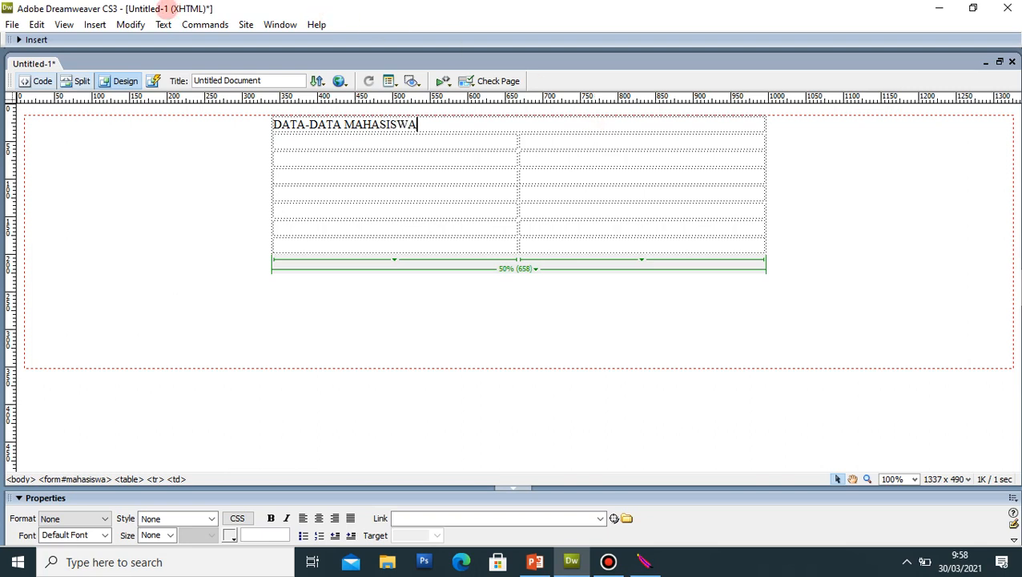
Step: Insert a horizontal rule below the title
{"action": "left_click", "coordinate": [95, 24]}
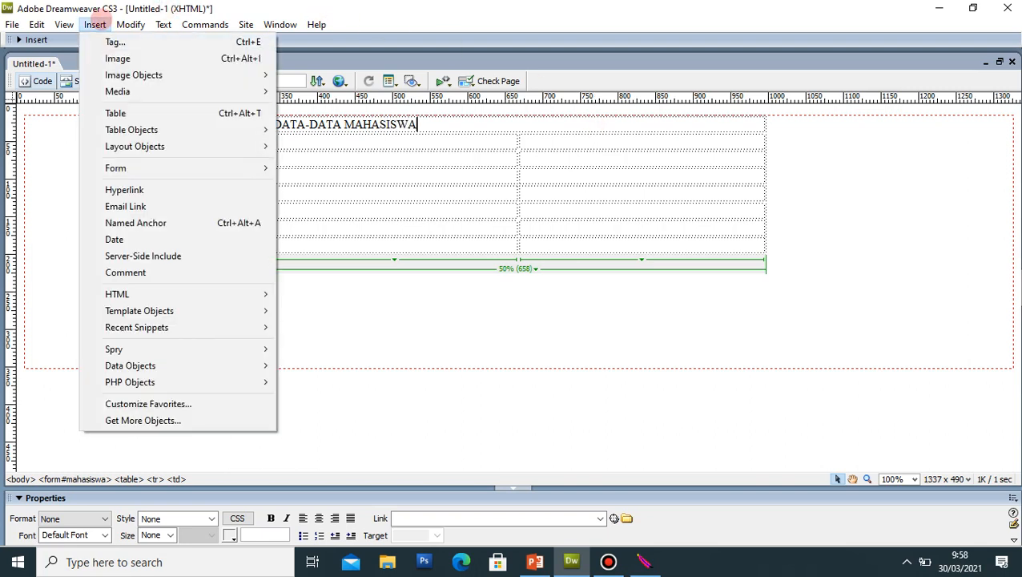
{"action": "mouse_move", "coordinate": [141, 292]}
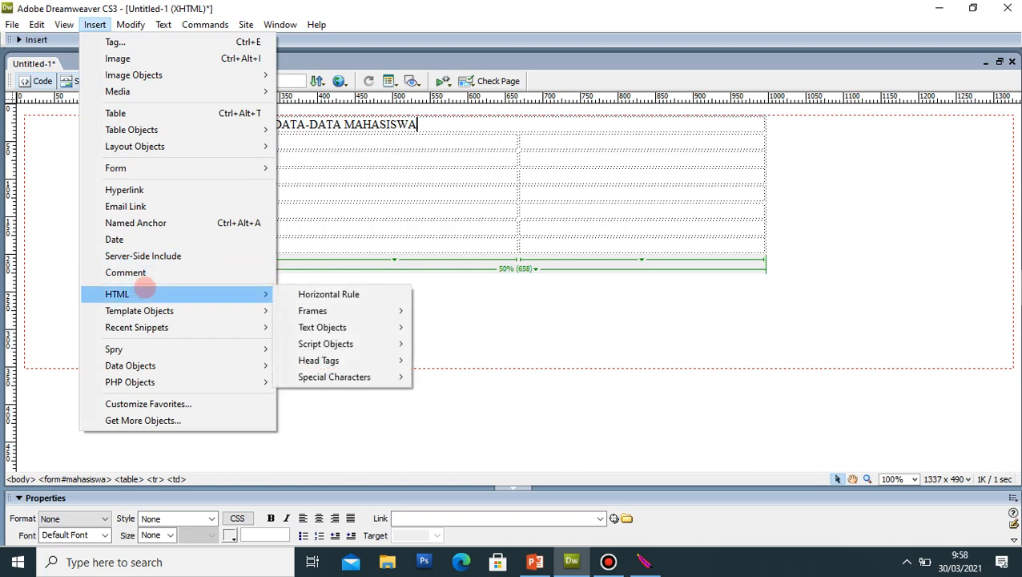
{"action": "left_click", "coordinate": [362, 290]}
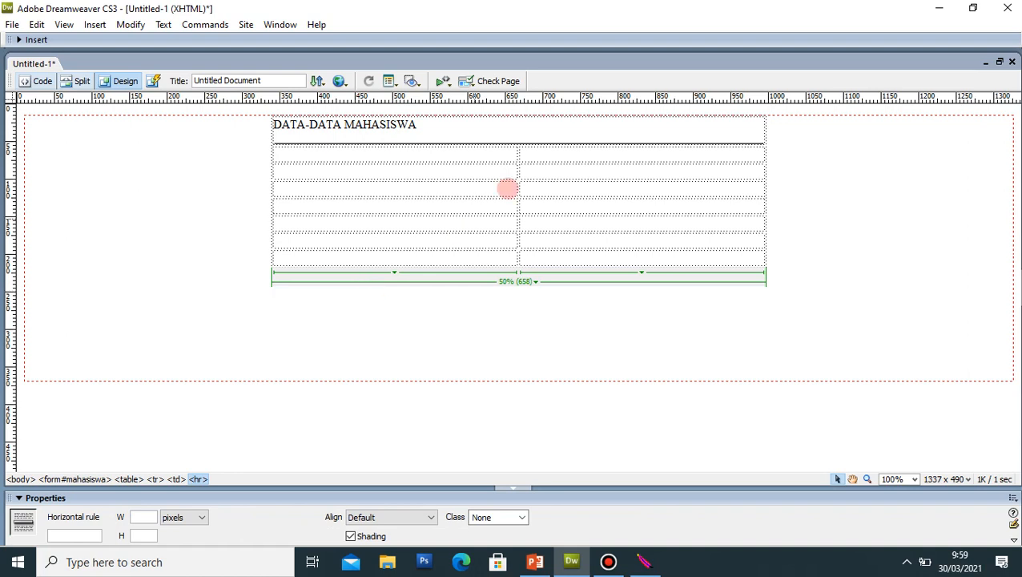
Step: Format the DATA-DATA MAHASISWA title at size 36, centred in its cell
{"action": "left_click", "coordinate": [437, 127]}
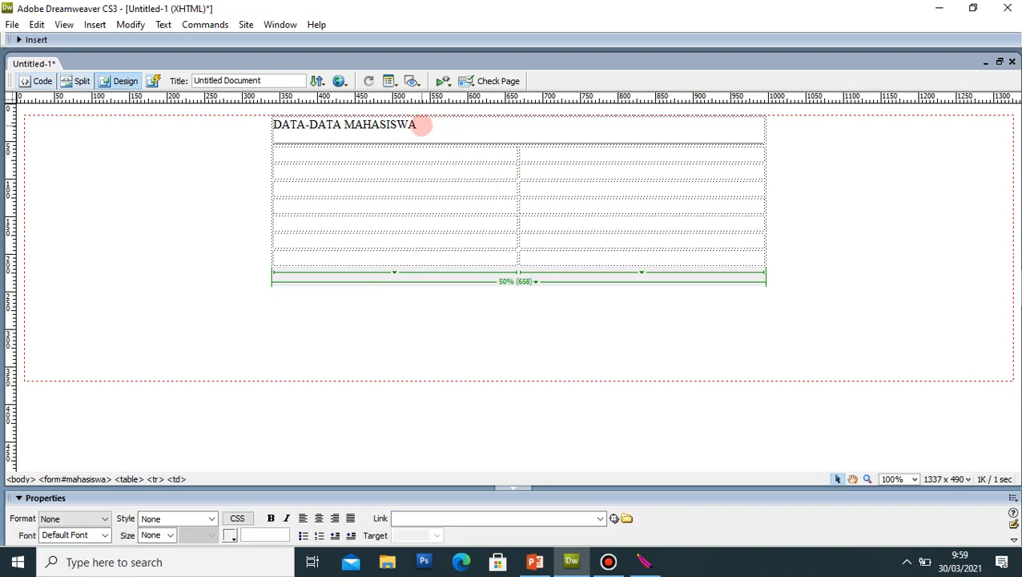
{"action": "left_click_drag", "start_coordinate": [420, 125], "coordinate": [273, 128]}
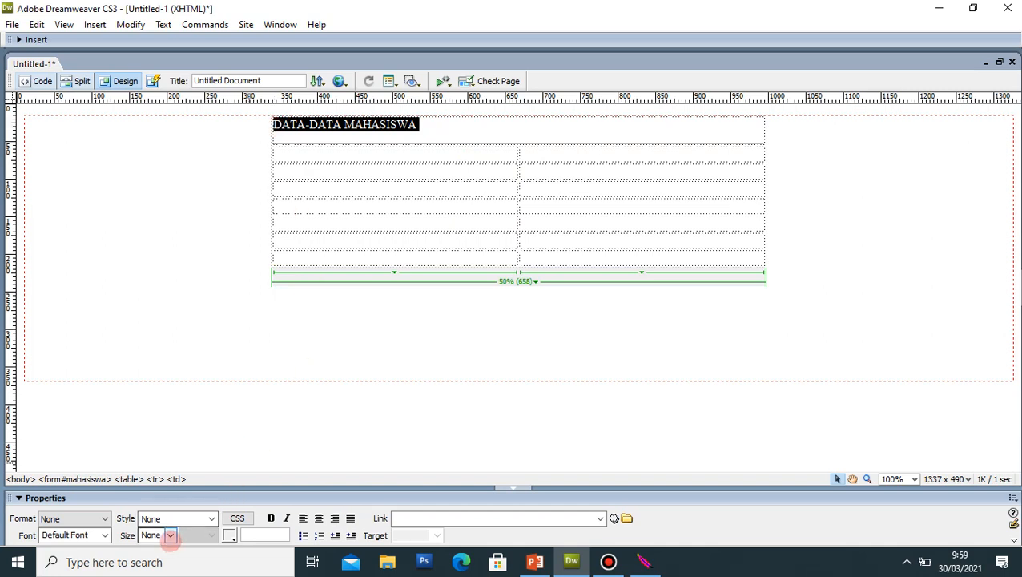
{"action": "left_click", "coordinate": [169, 536]}
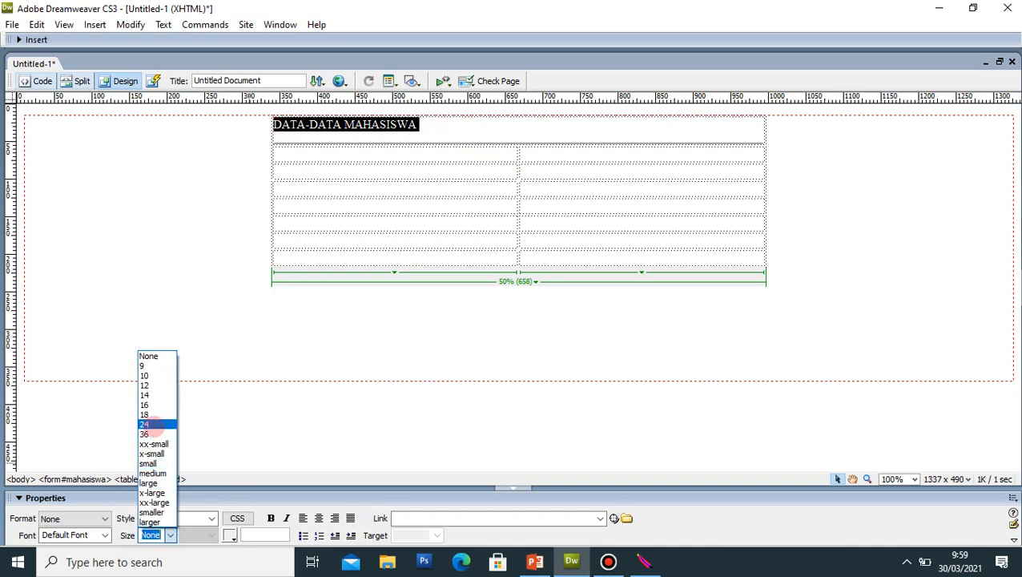
{"action": "left_click", "coordinate": [144, 434]}
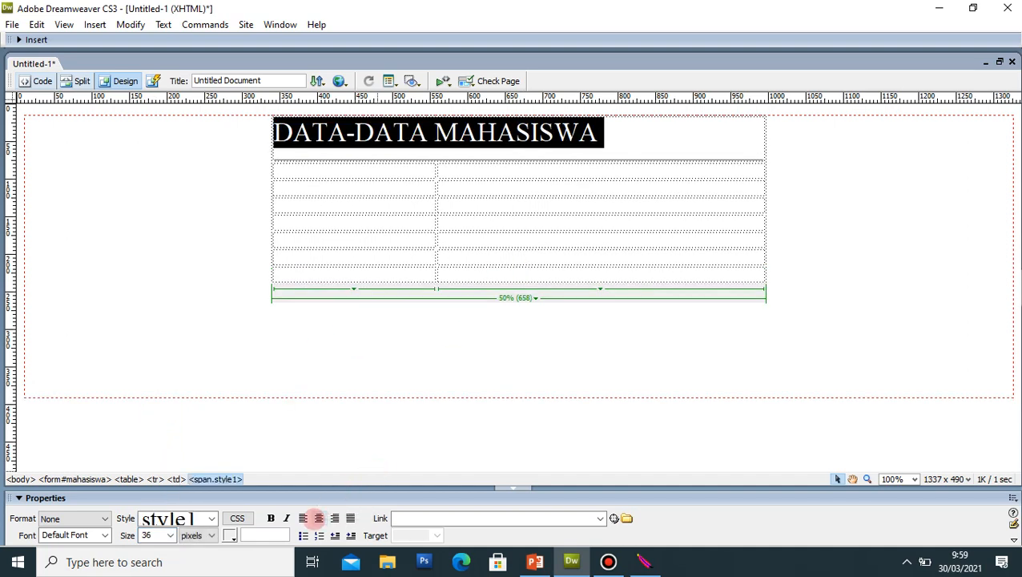
{"action": "left_click", "coordinate": [319, 519]}
Step: Type NIM, NAMA, ALAMAT and JENIS KELAMIN down the left column, then compare with the PowerPoint example
{"action": "left_click", "coordinate": [392, 172]}
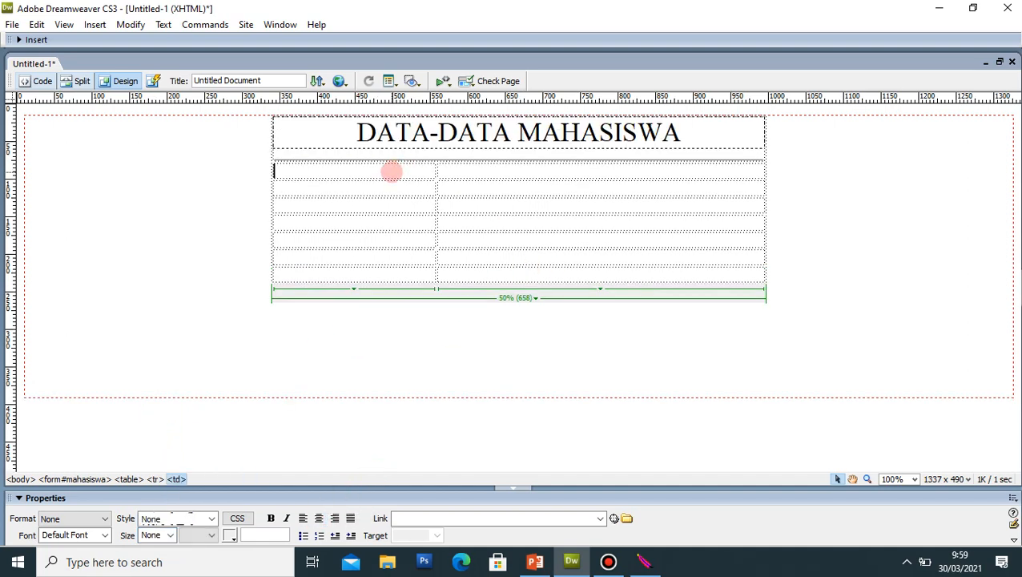
{"action": "type", "text": "NIM"}
{"action": "left_click", "coordinate": [392, 171]}
{"action": "key", "text": "Down"}
{"action": "type", "text": "NAMA"}
{"action": "key", "text": "Down"}
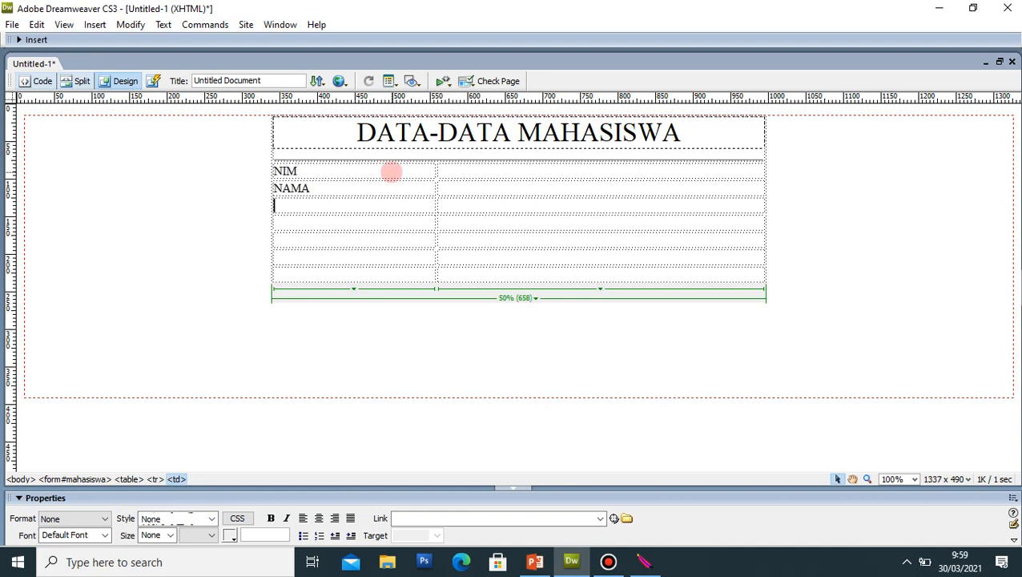
{"action": "type", "text": "ALAMAT"}
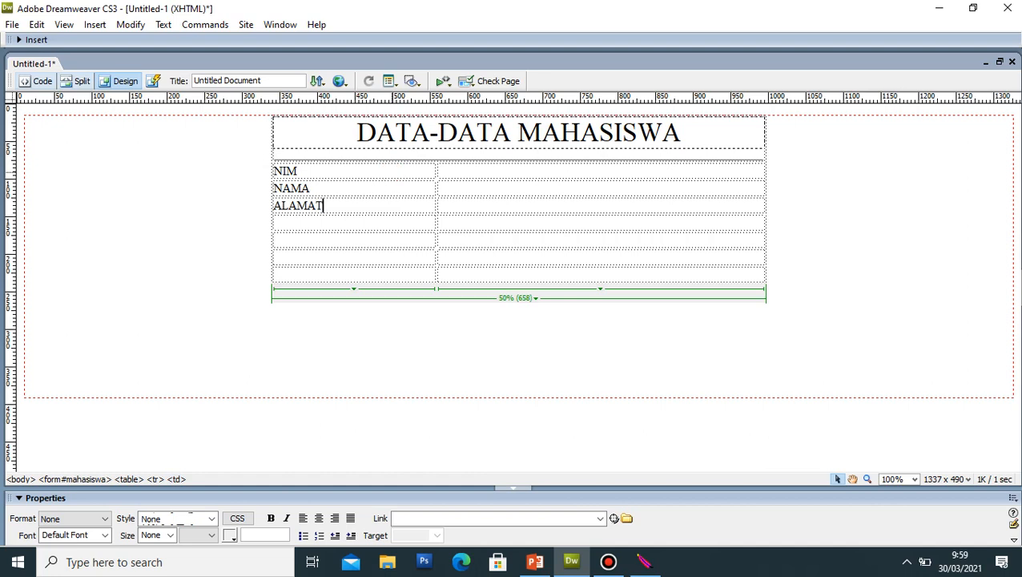
{"action": "key", "text": "Down"}
{"action": "type", "text": "JENI"}
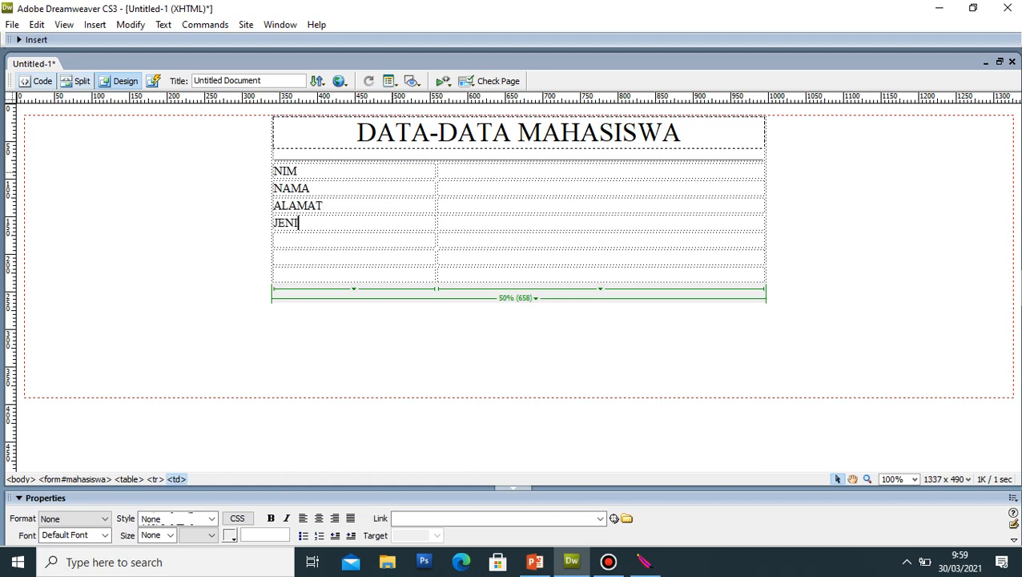
{"action": "type", "text": "S KELAMIN"}
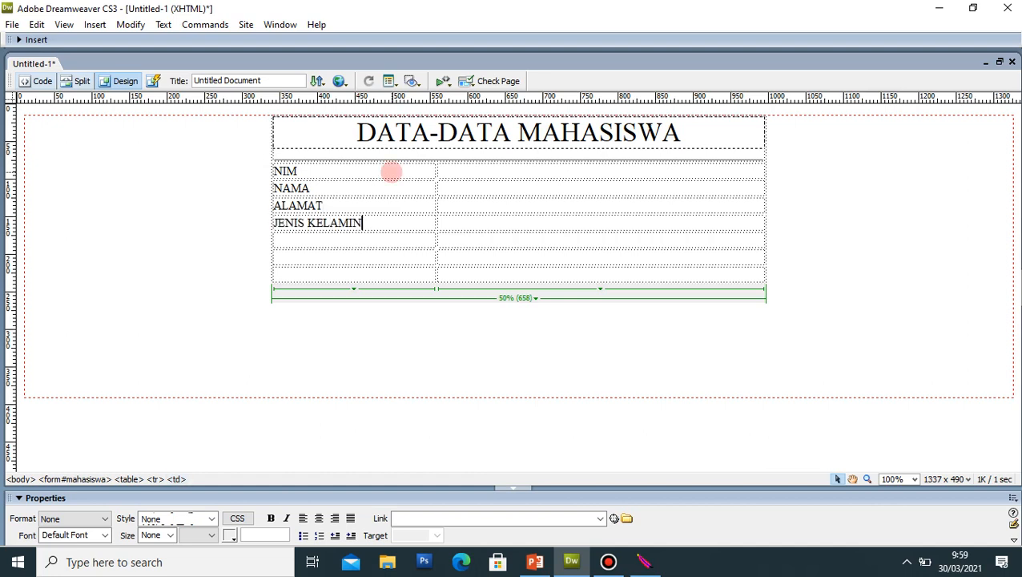
{"action": "key", "text": "Down"}
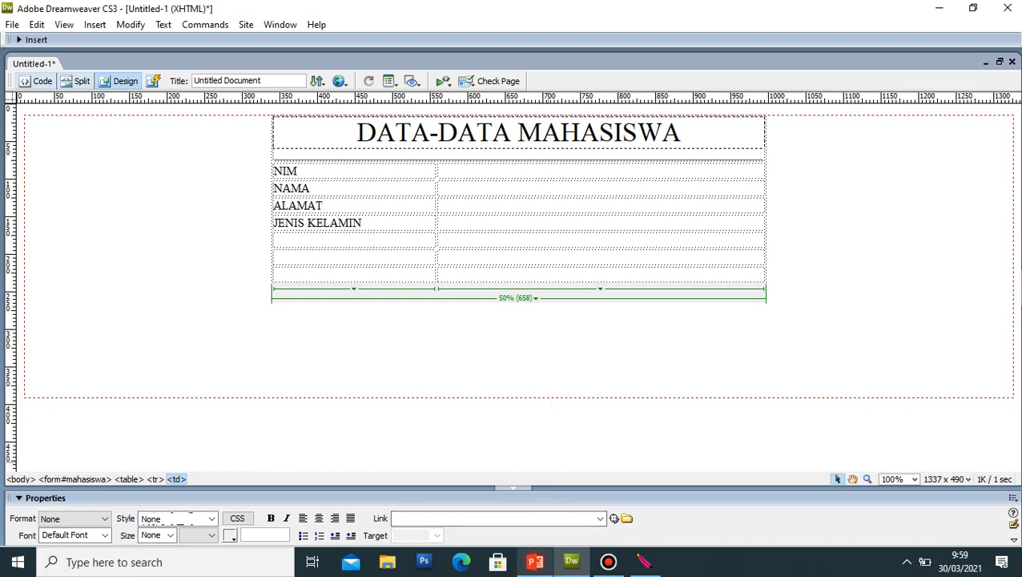
{"action": "left_click", "coordinate": [535, 561]}
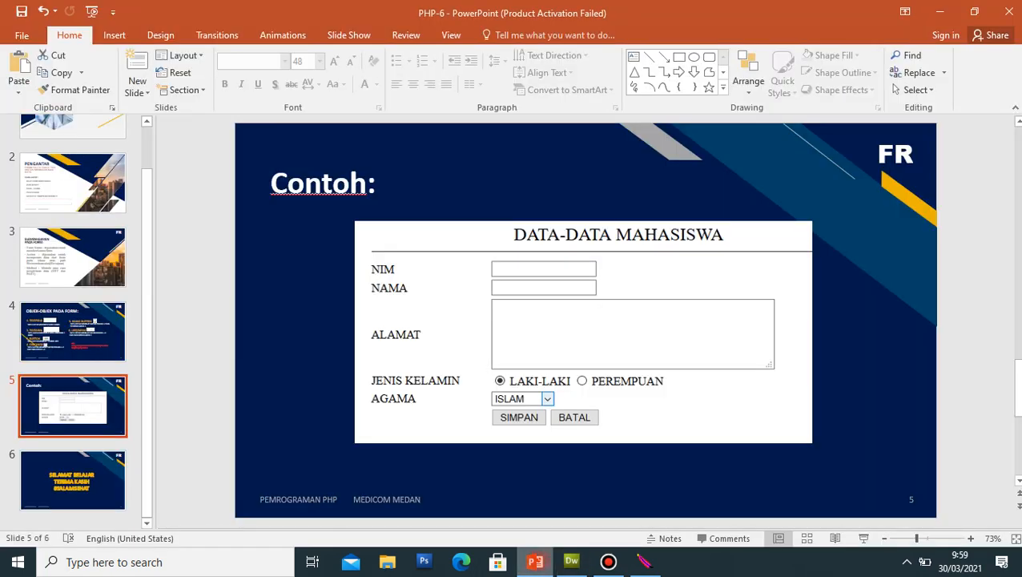
{"action": "left_click", "coordinate": [571, 561]}
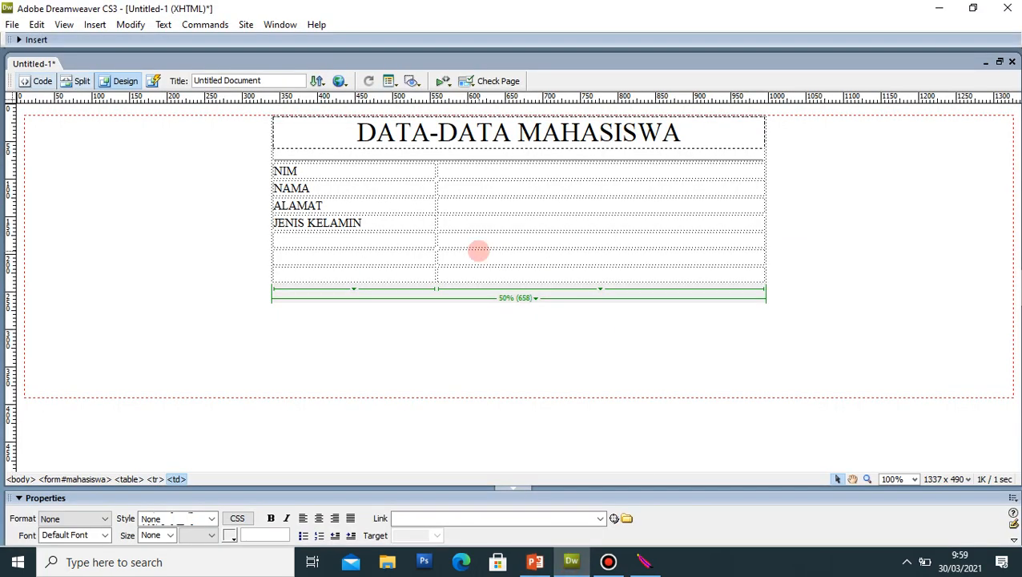
Step: Add the labels AGAMA and HOBBY in the fifth and sixth rows
{"action": "type", "text": "AGAMA"}
{"action": "key", "text": "Down"}
{"action": "type", "text": "HOBB"}
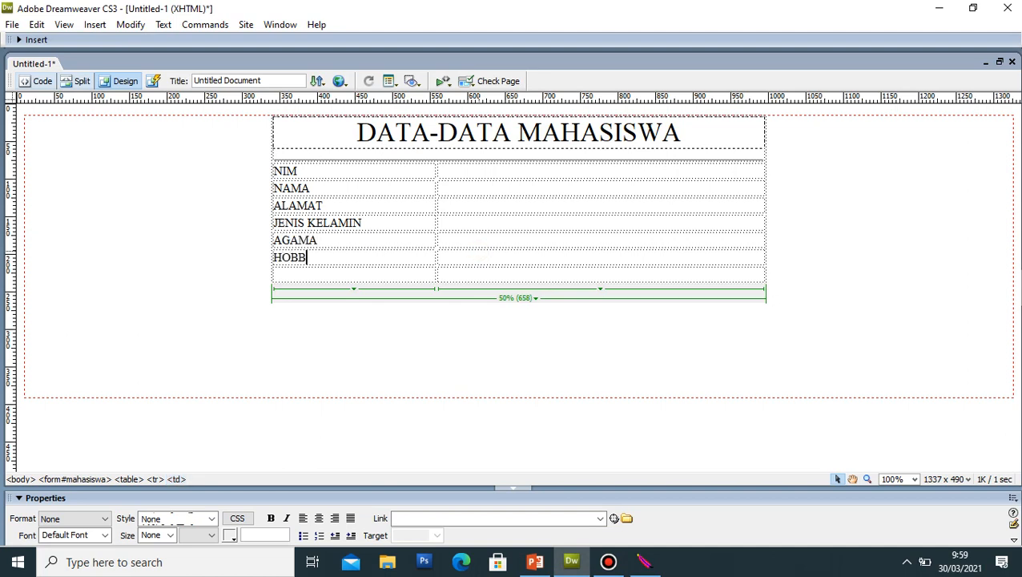
{"action": "type", "text": "Y"}
Step: Insert text input fields in the cells beside NIM and NAMA
{"action": "left_click", "coordinate": [503, 175]}
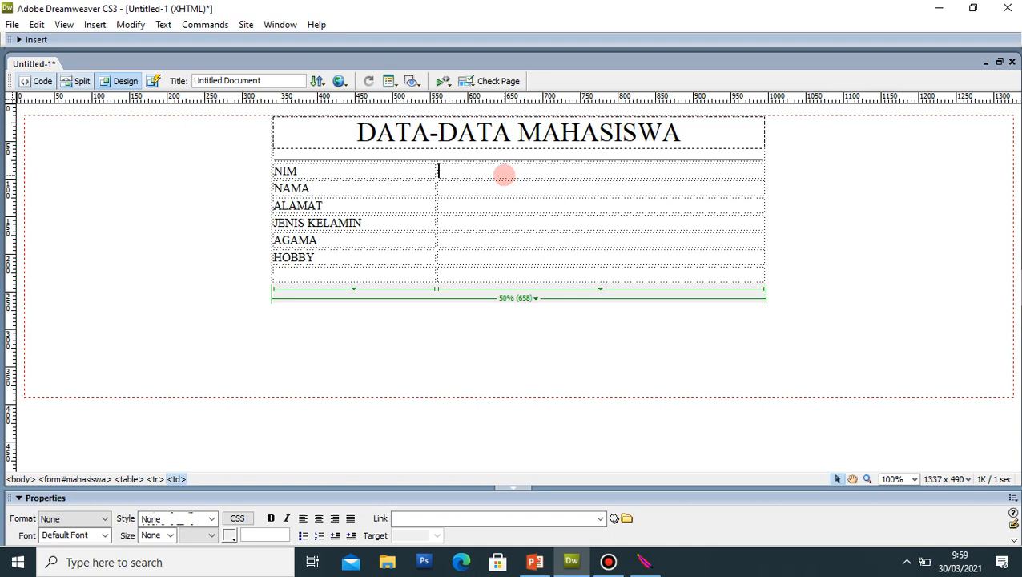
{"action": "left_click", "coordinate": [104, 22]}
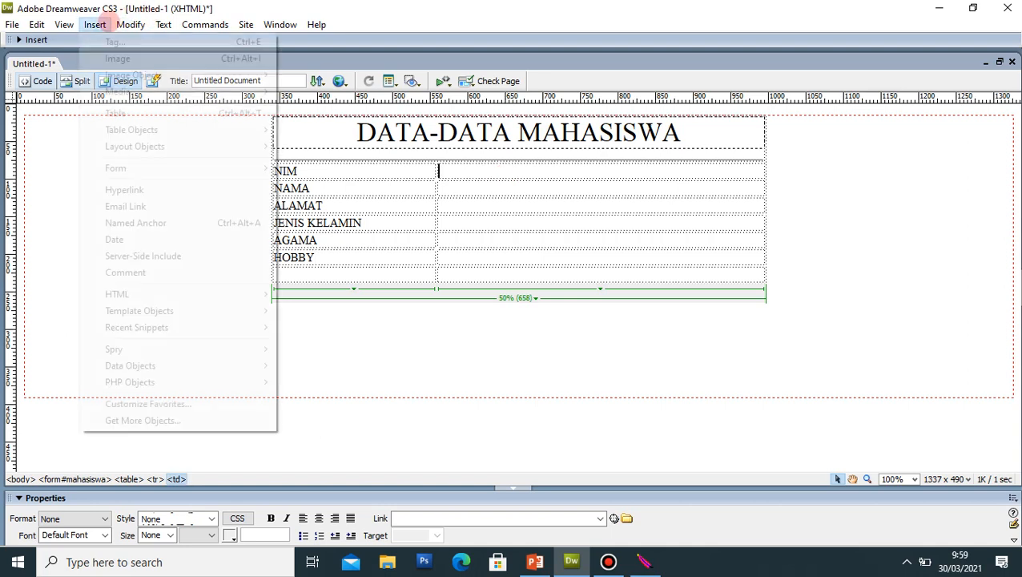
{"action": "mouse_move", "coordinate": [133, 166]}
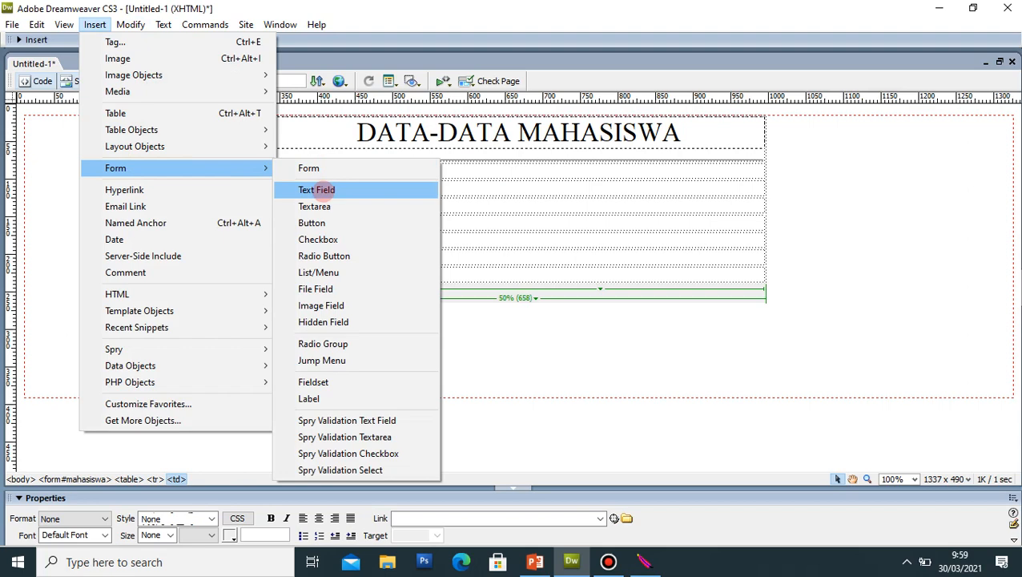
{"action": "left_click", "coordinate": [316, 190]}
{"action": "left_click", "coordinate": [650, 167]}
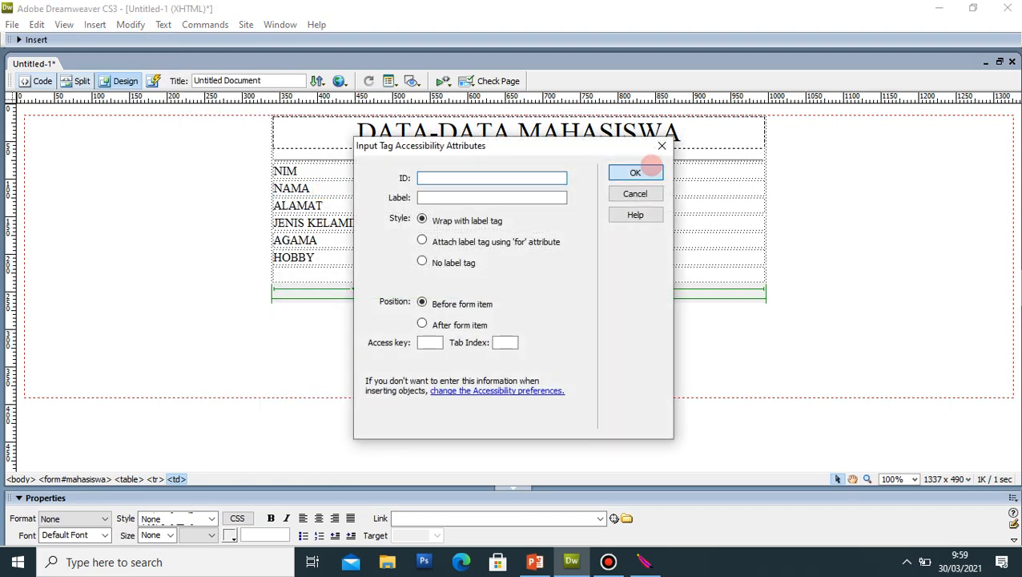
{"action": "left_click", "coordinate": [550, 188]}
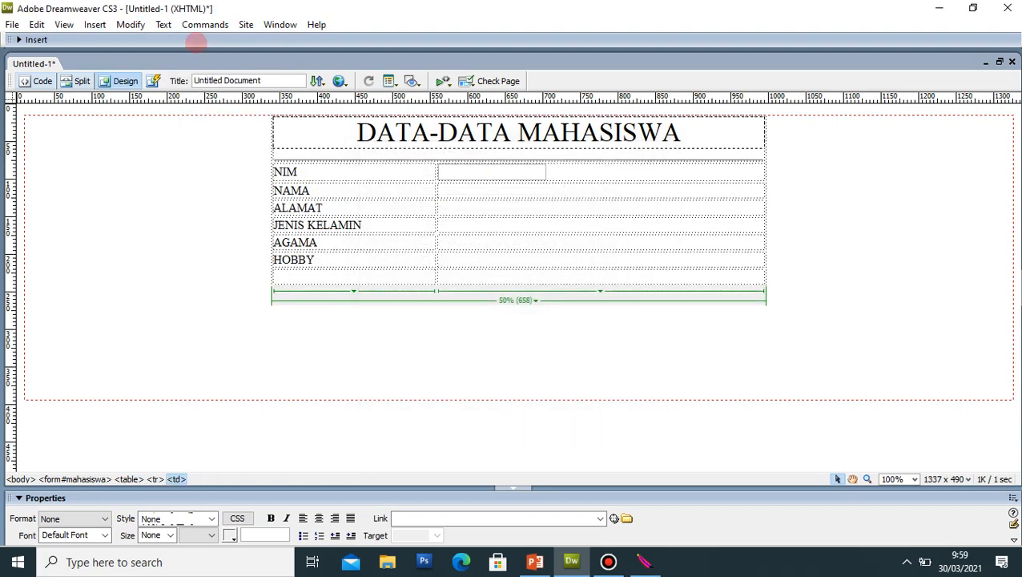
{"action": "left_click", "coordinate": [94, 24]}
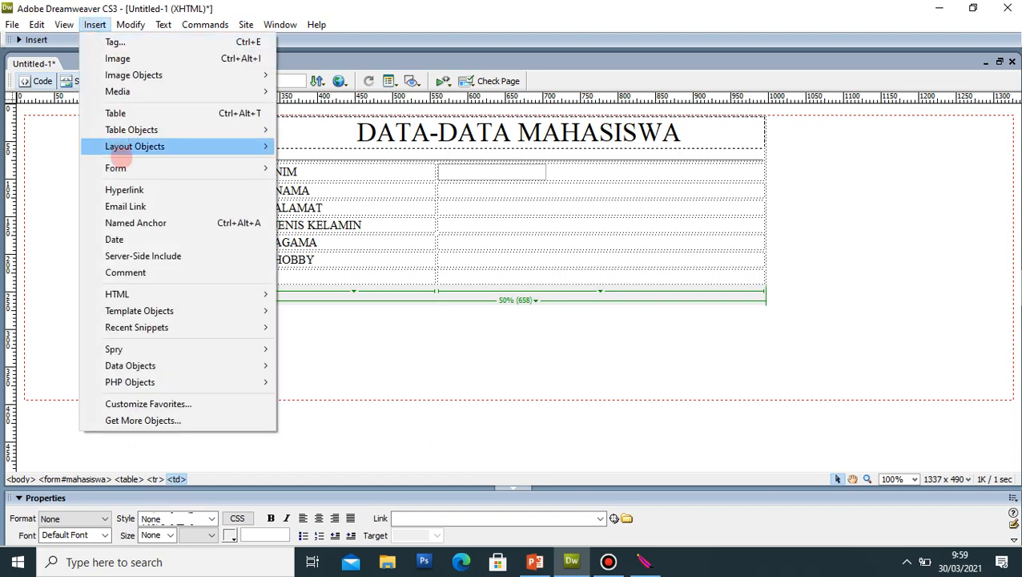
{"action": "mouse_move", "coordinate": [124, 167]}
{"action": "left_click", "coordinate": [316, 190]}
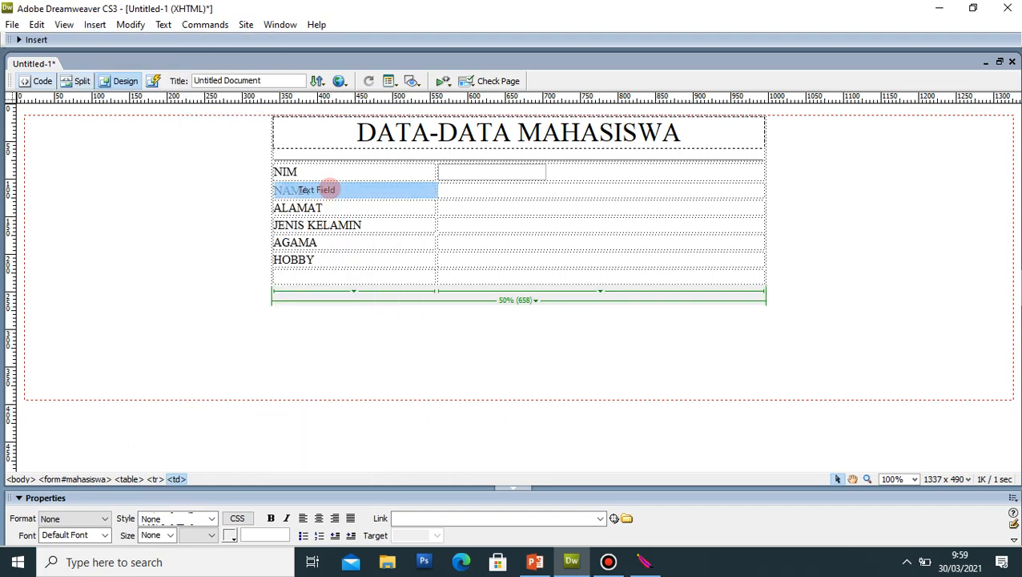
{"action": "left_click", "coordinate": [634, 173]}
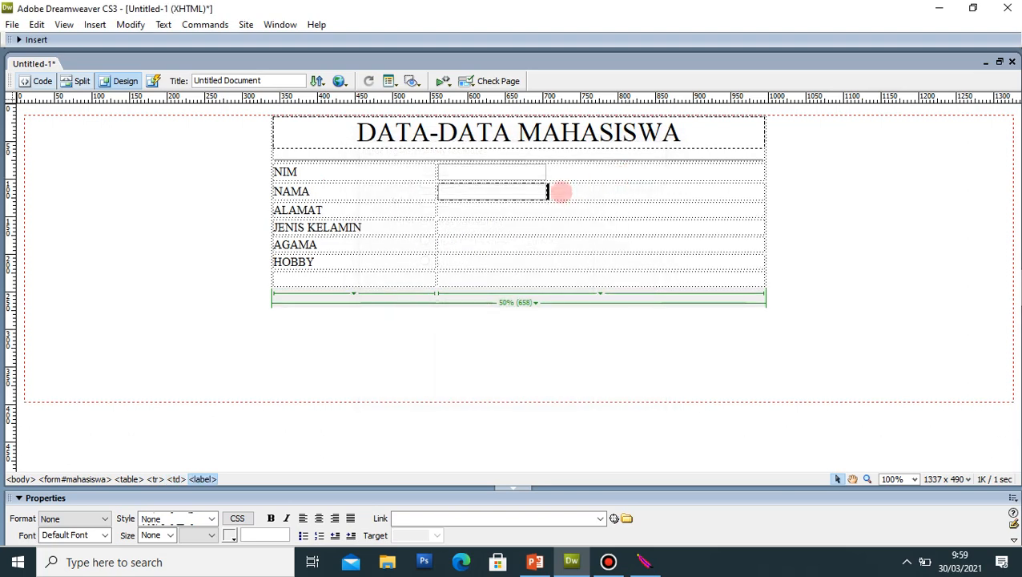
{"action": "left_click", "coordinate": [522, 207]}
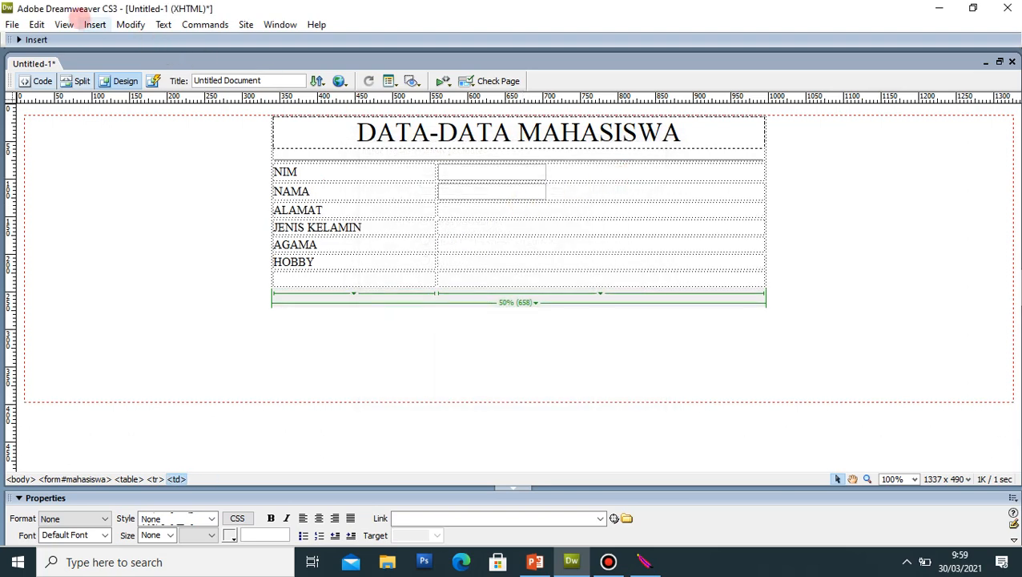
{"action": "left_click", "coordinate": [94, 24]}
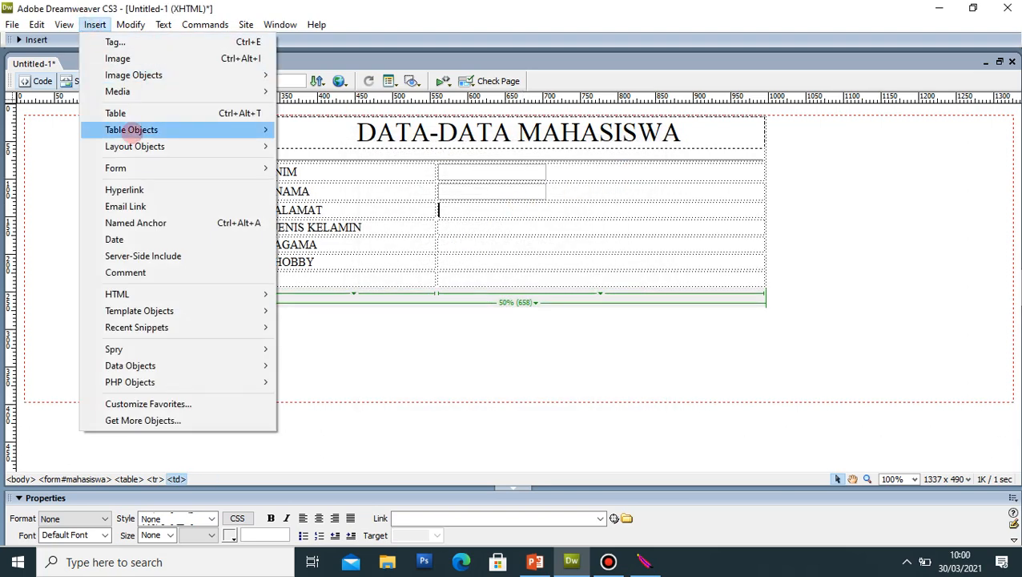
Step: Insert a multi-line textarea in the cell beside ALAMAT
{"action": "mouse_move", "coordinate": [137, 165]}
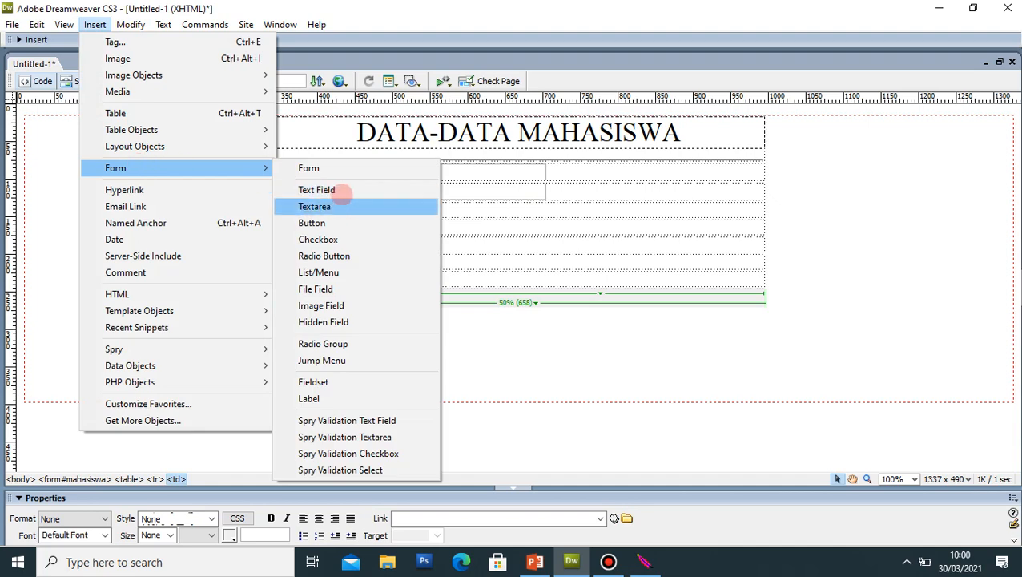
{"action": "left_click", "coordinate": [336, 205]}
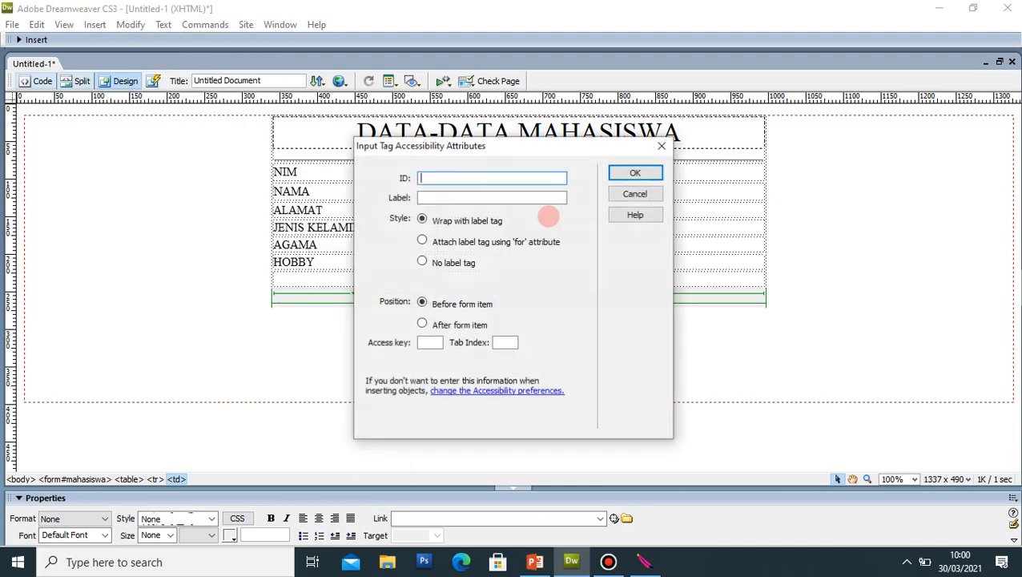
{"action": "left_click", "coordinate": [628, 179]}
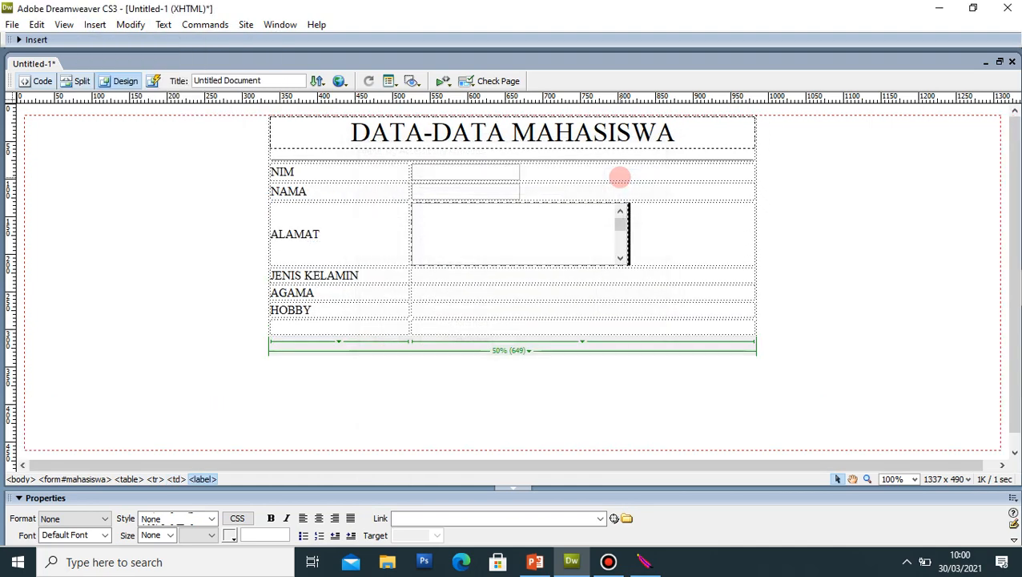
{"action": "left_click", "coordinate": [502, 273]}
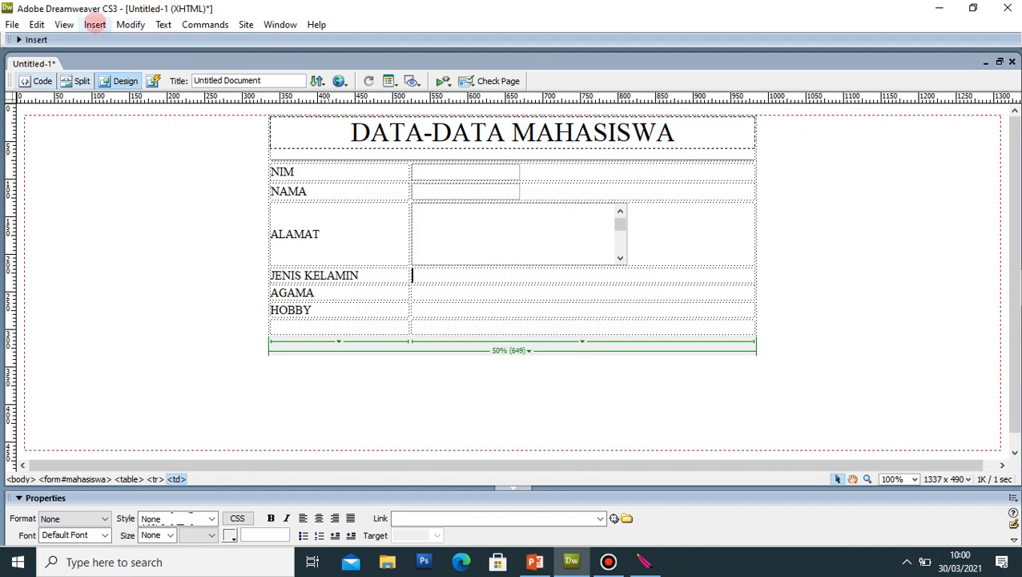
Step: Add a radio button labelled LAKI-LAKI beside JENIS KELAMIN
{"action": "left_click", "coordinate": [95, 24]}
{"action": "mouse_move", "coordinate": [129, 169]}
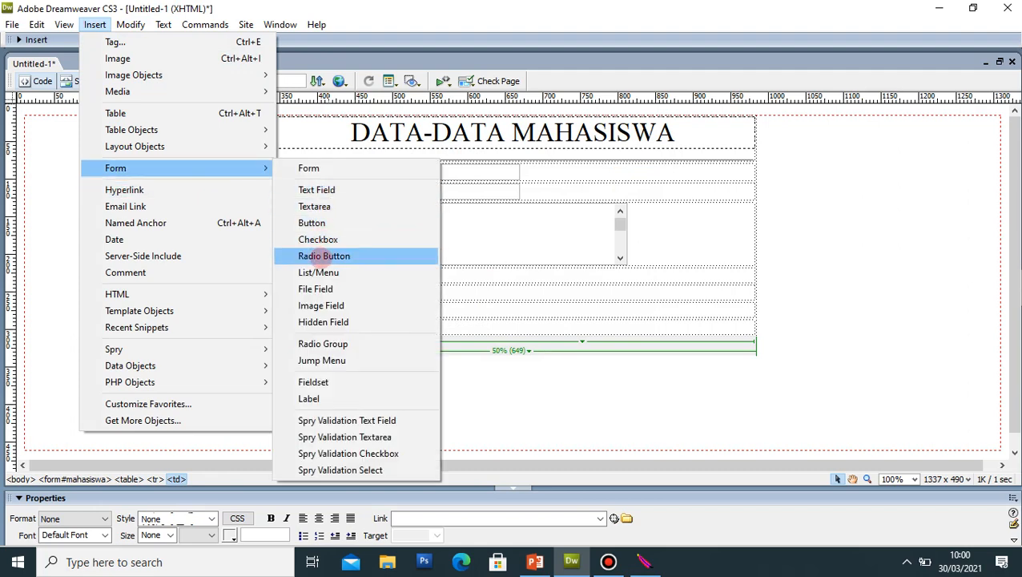
{"action": "left_click", "coordinate": [324, 255]}
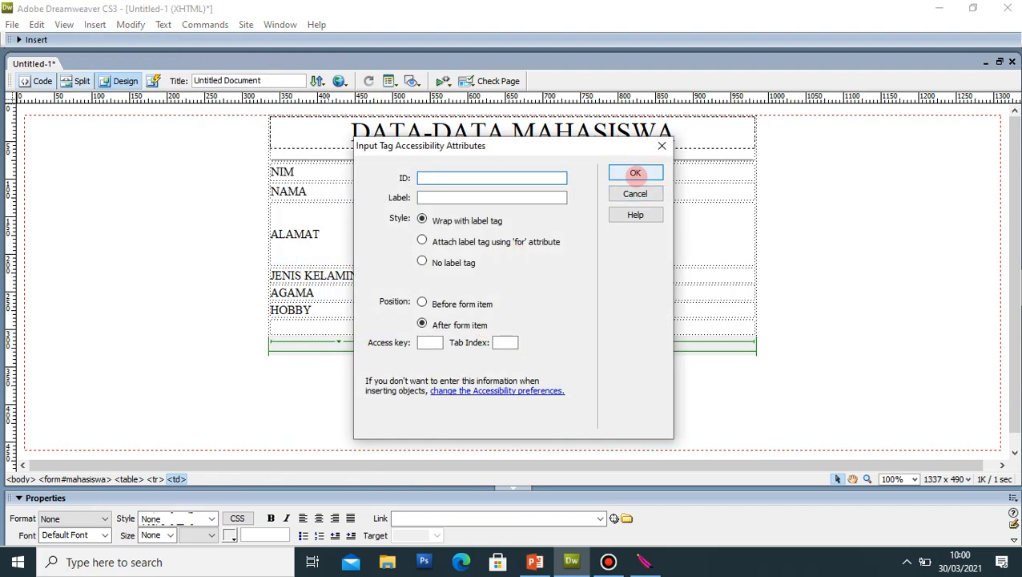
{"action": "left_click", "coordinate": [636, 172]}
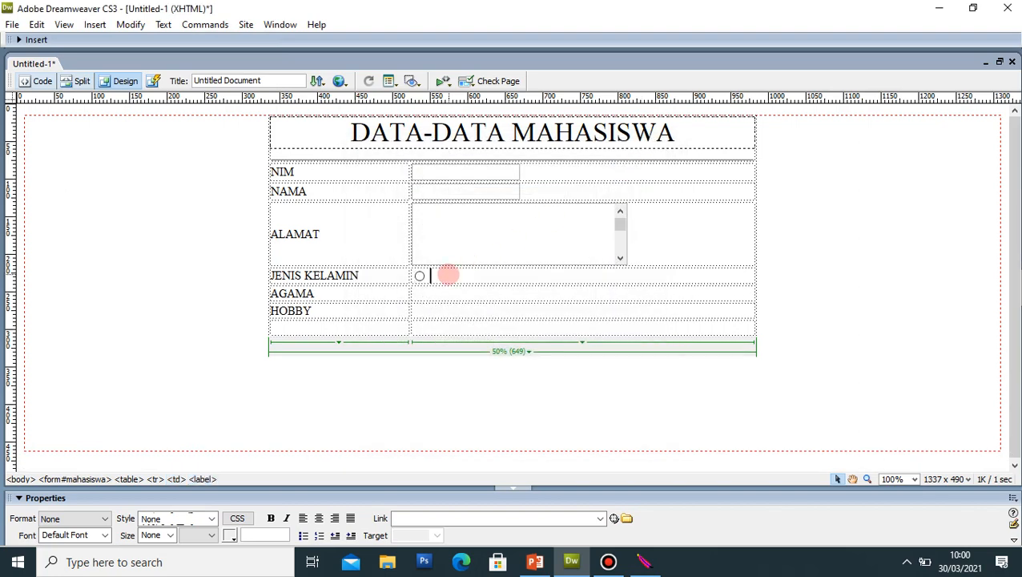
{"action": "left_click", "coordinate": [448, 275]}
{"action": "type", "text": "LAKI-"}
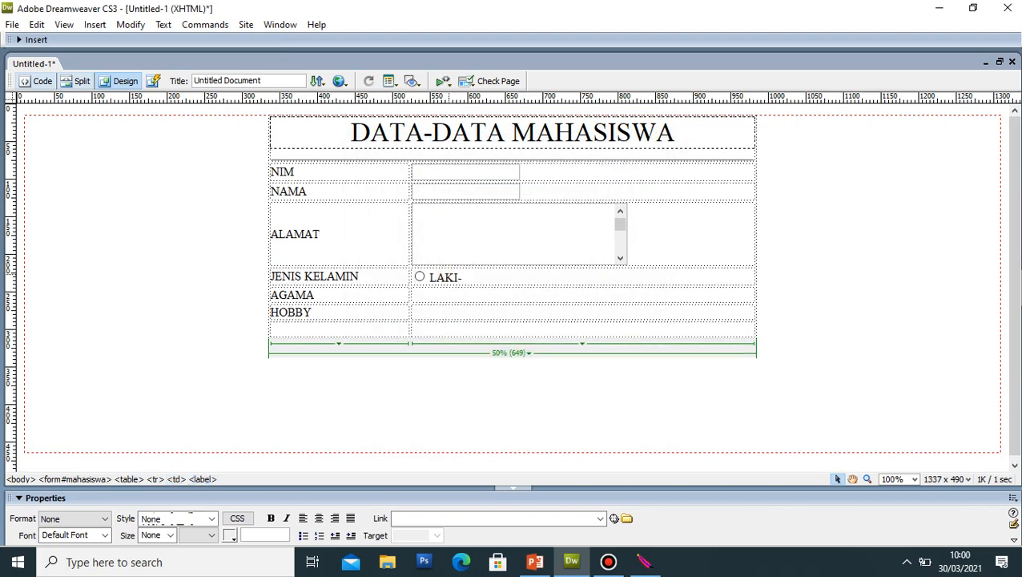
{"action": "type", "text": "LAKI"}
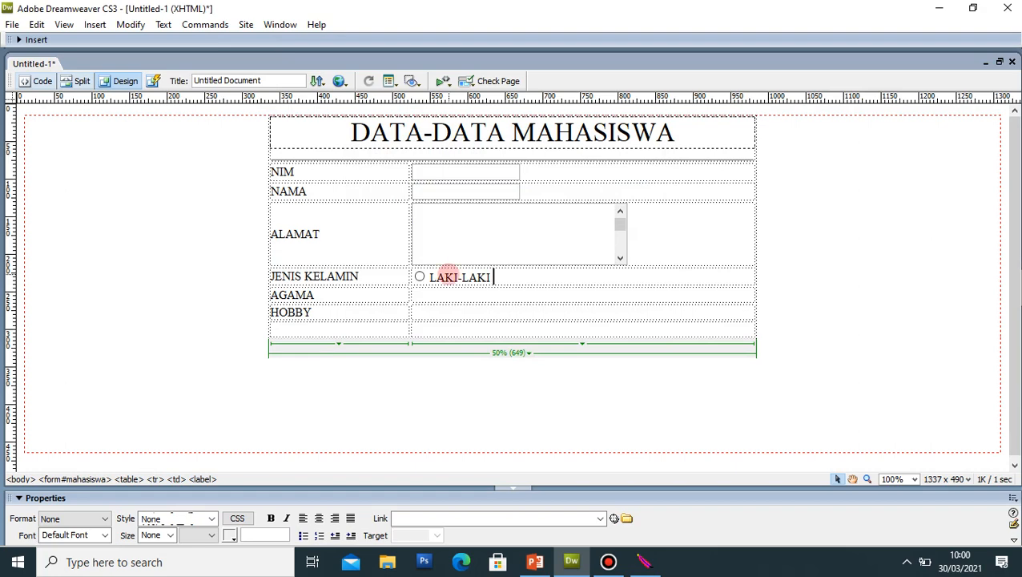
Step: Add a second radio button labelled PEREMPUAN after LAKI-LAKI
{"action": "left_click", "coordinate": [95, 25]}
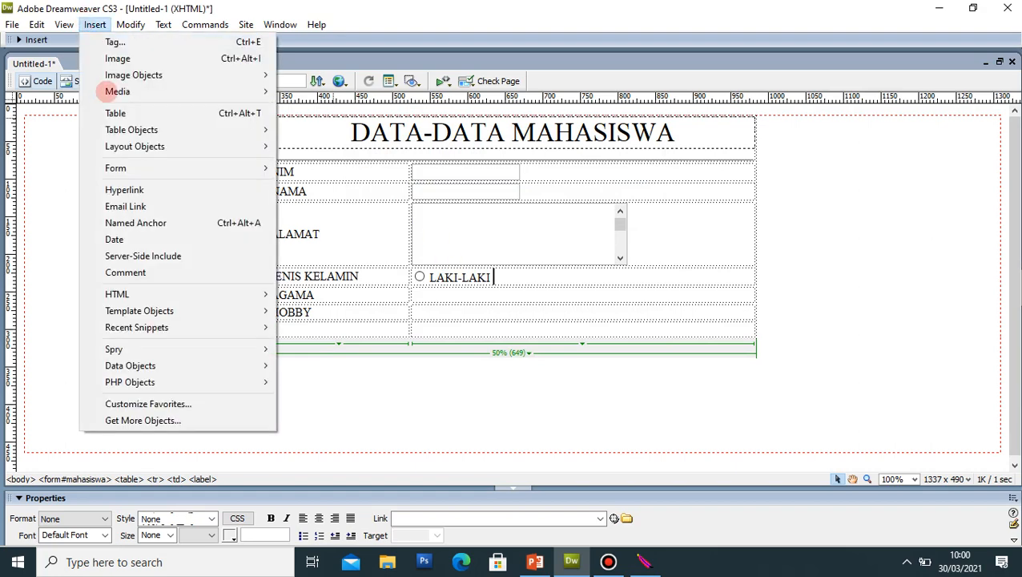
{"action": "mouse_move", "coordinate": [121, 168]}
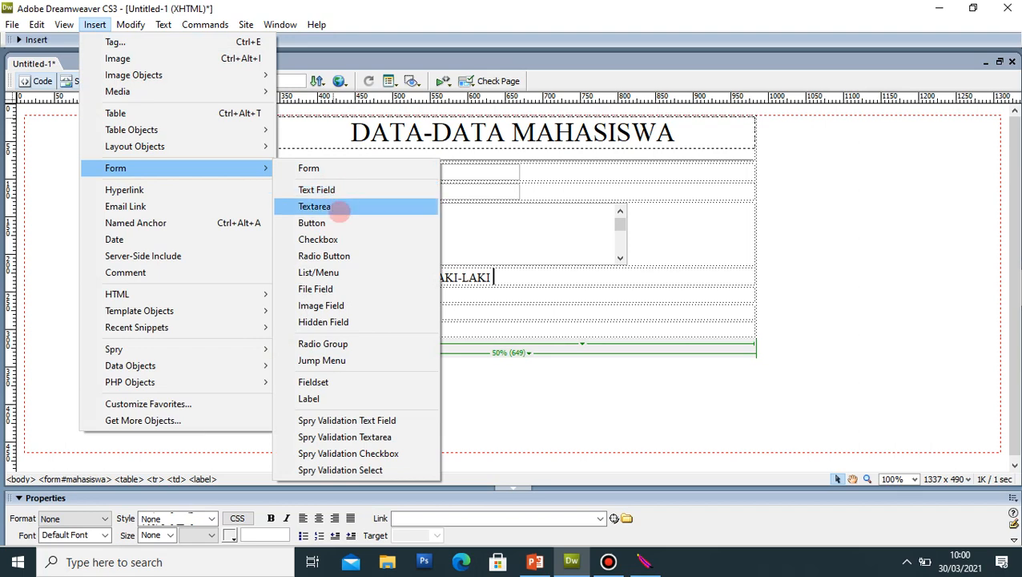
{"action": "left_click", "coordinate": [327, 255]}
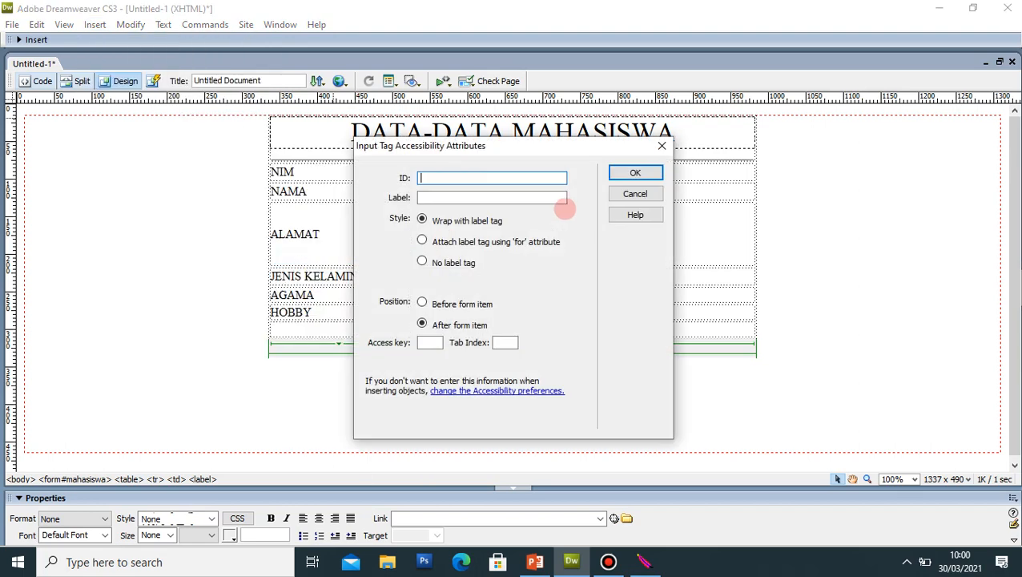
{"action": "left_click", "coordinate": [636, 172]}
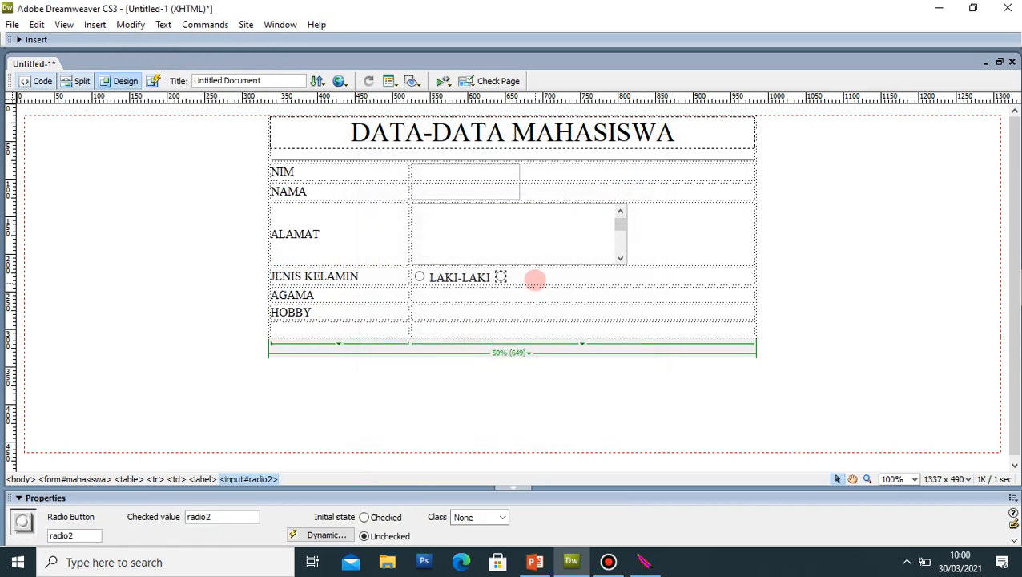
{"action": "left_click", "coordinate": [532, 276]}
{"action": "type", "text": "E"}
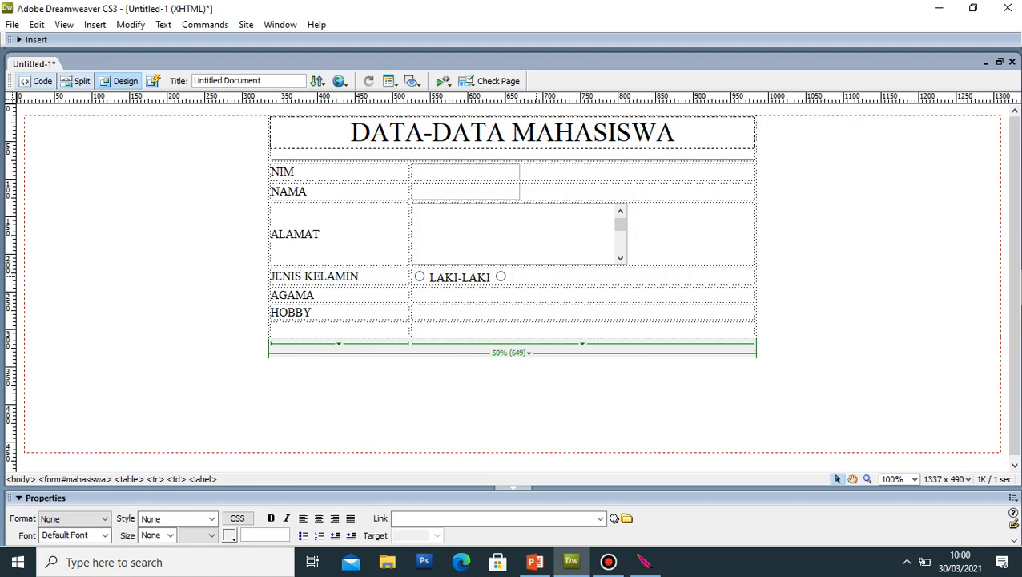
{"action": "type", "text": "PEREMPUAN"}
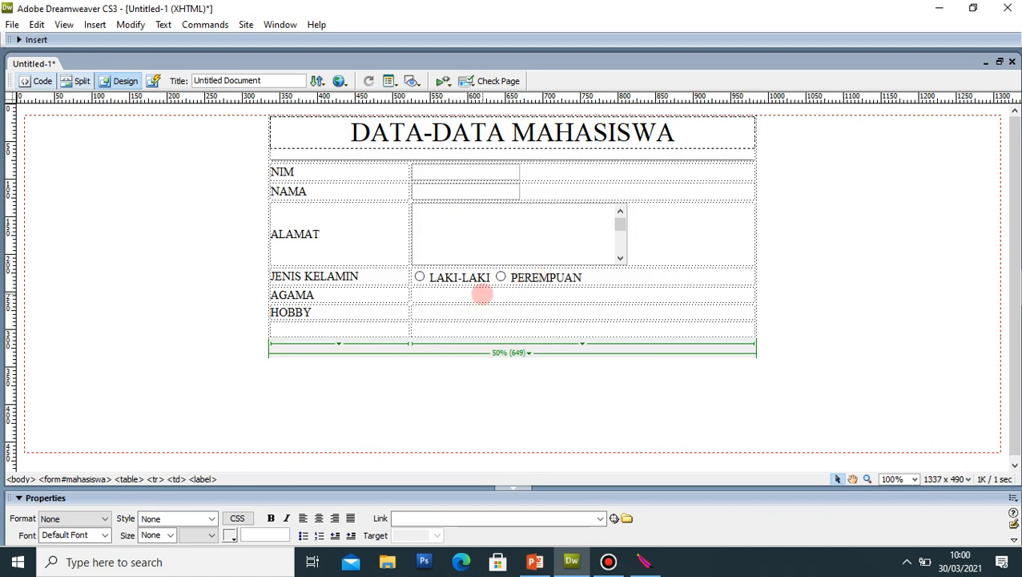
{"action": "left_click", "coordinate": [481, 294]}
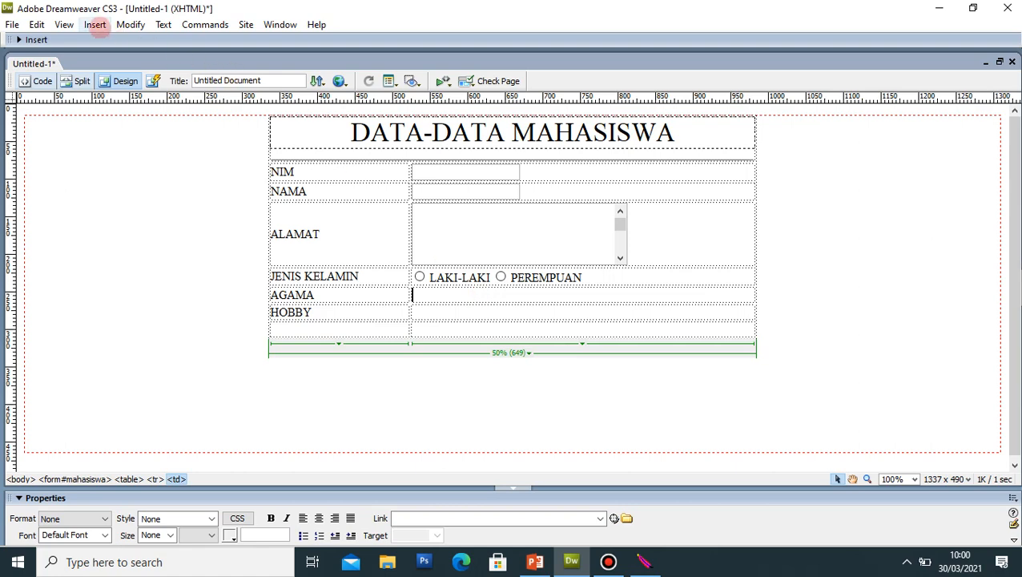
Step: Insert a list/menu dropdown in the cell beside AGAMA
{"action": "left_click", "coordinate": [95, 24]}
{"action": "mouse_move", "coordinate": [137, 167]}
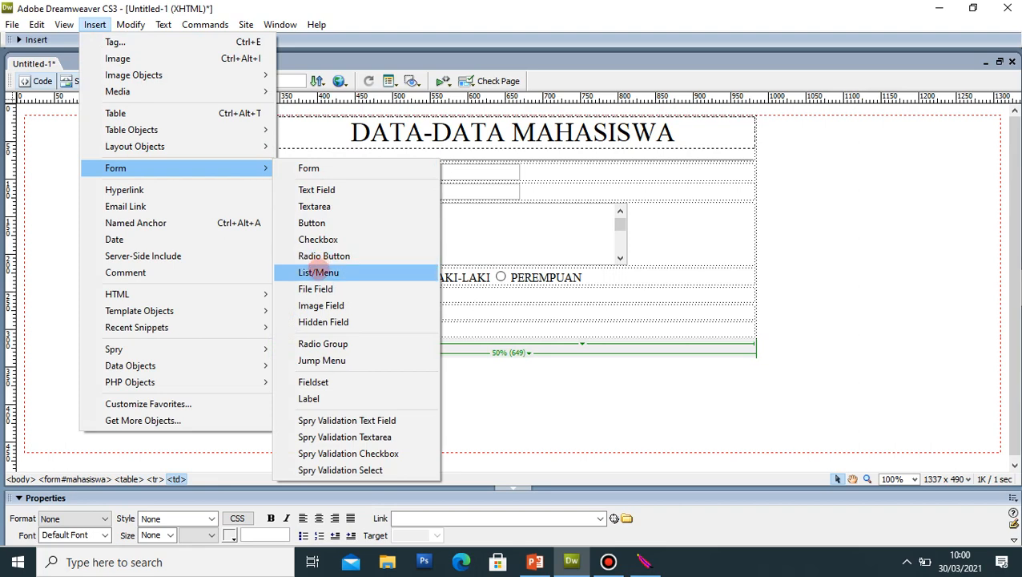
{"action": "left_click", "coordinate": [324, 272]}
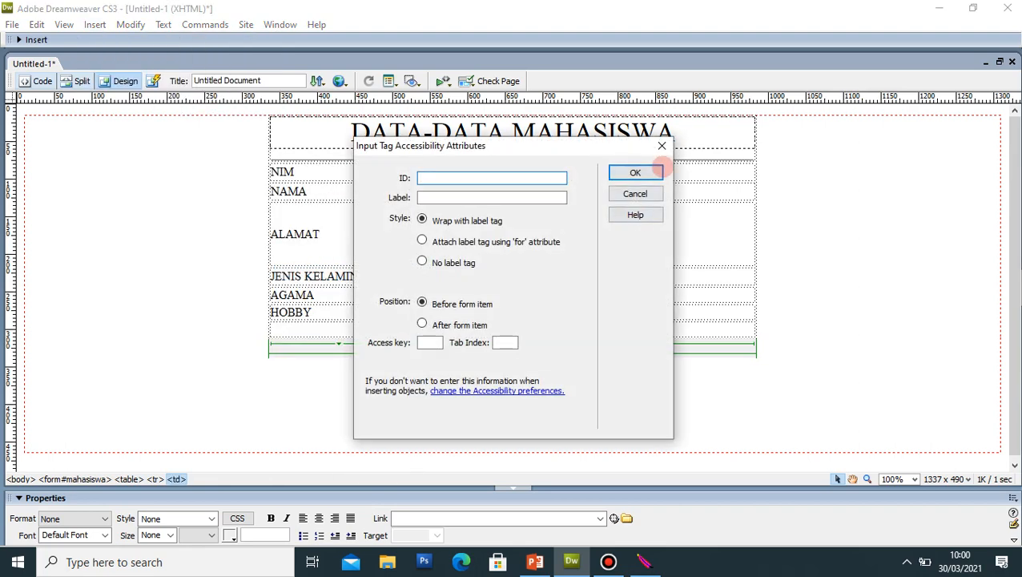
{"action": "left_click", "coordinate": [635, 173]}
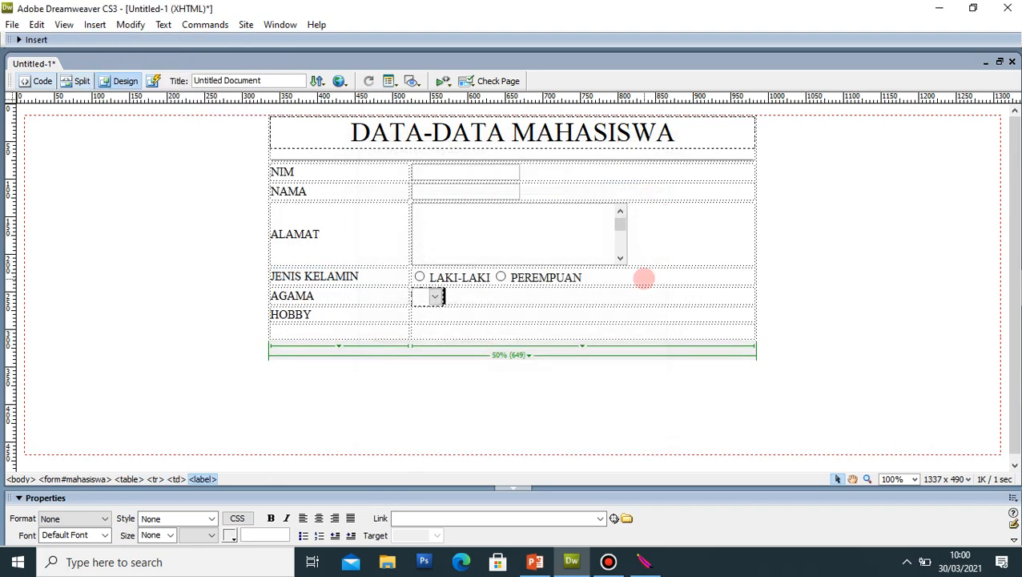
{"action": "left_click", "coordinate": [581, 297]}
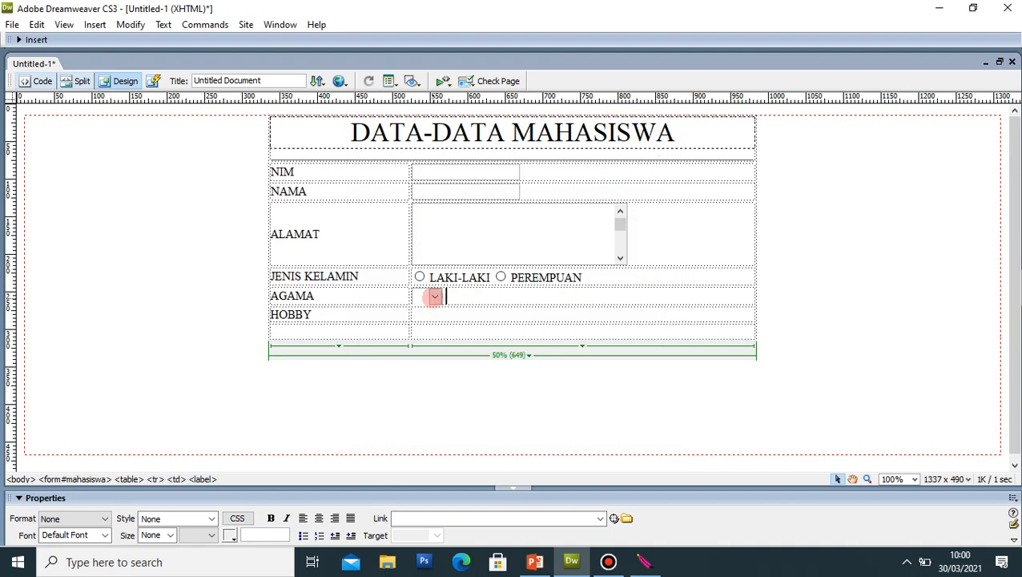
{"action": "left_click", "coordinate": [433, 297]}
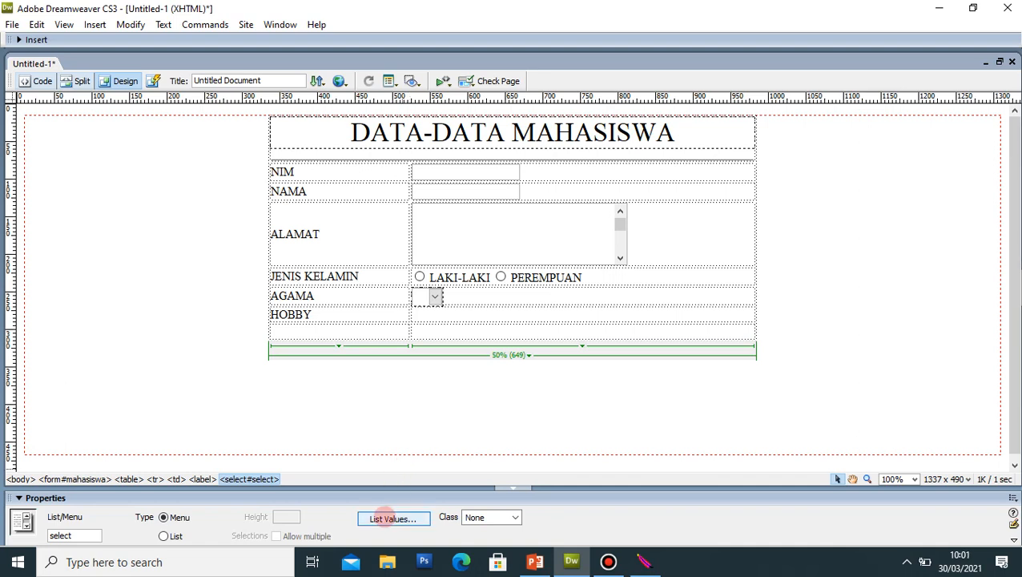
Step: Fill the dropdown's list values with ISLAM, KRISTEN, HINDU and BUDHA
{"action": "left_click", "coordinate": [379, 519]}
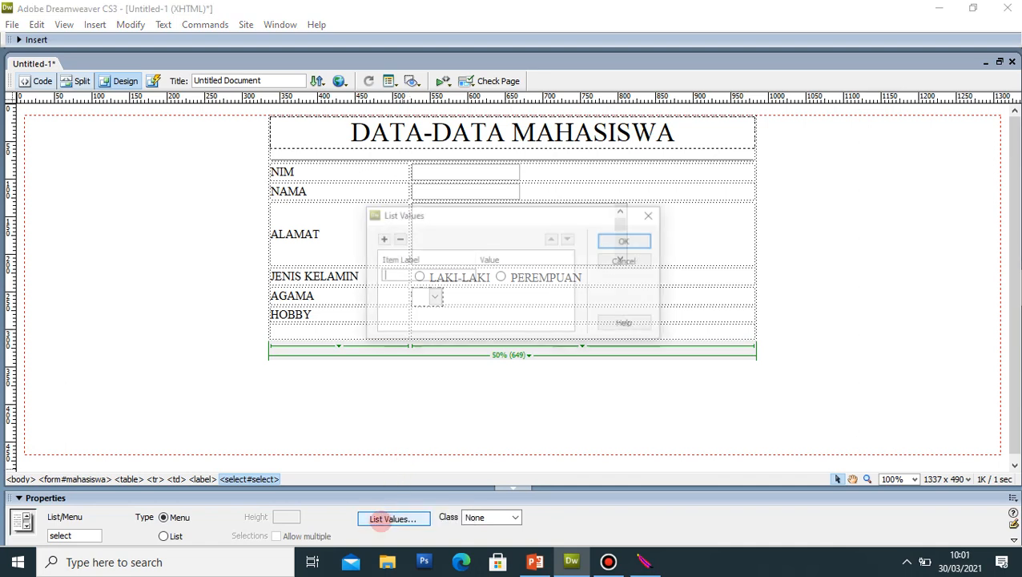
{"action": "type", "text": "ISLAM"}
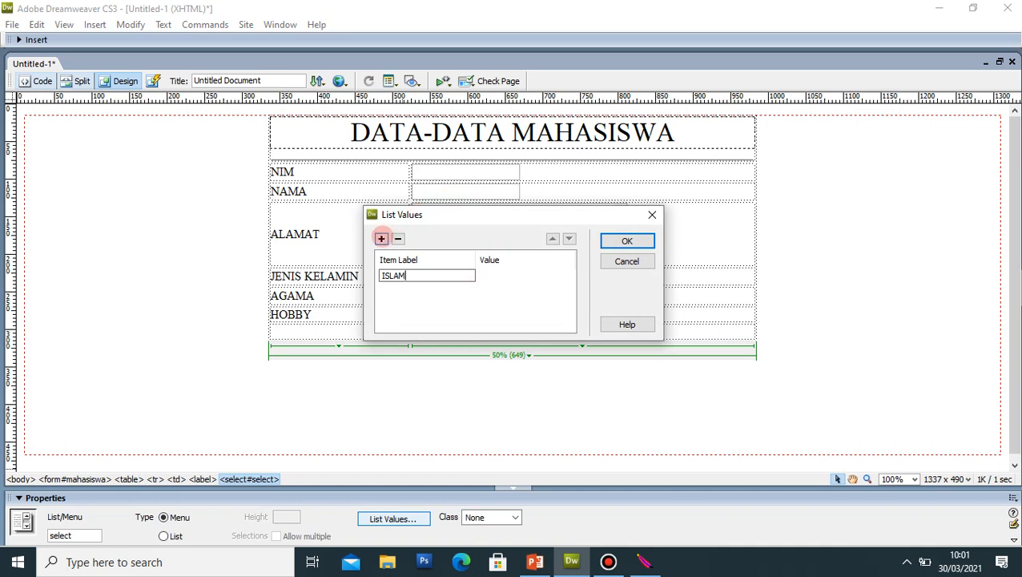
{"action": "left_click", "coordinate": [382, 238]}
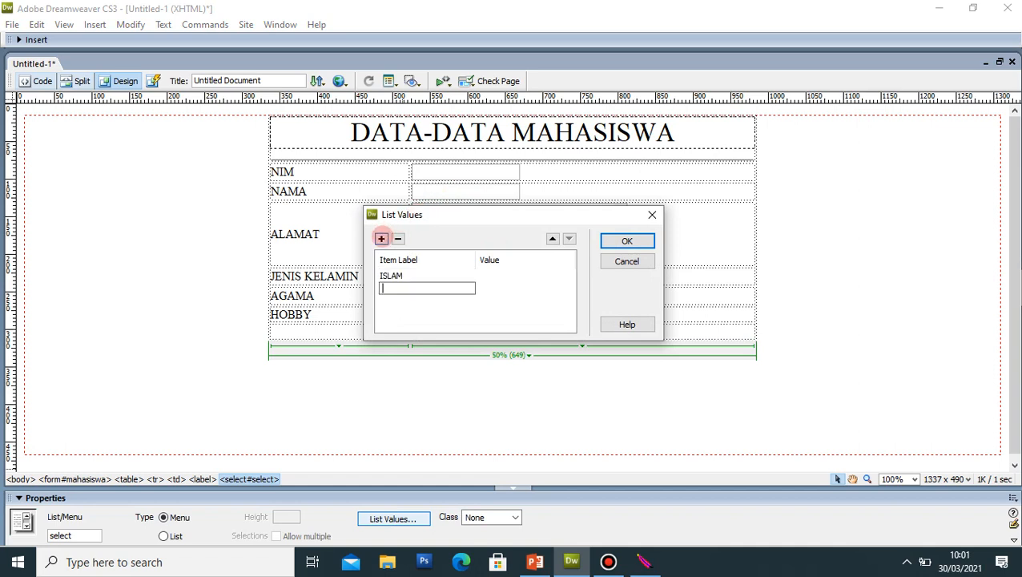
{"action": "type", "text": "KRISTEN"}
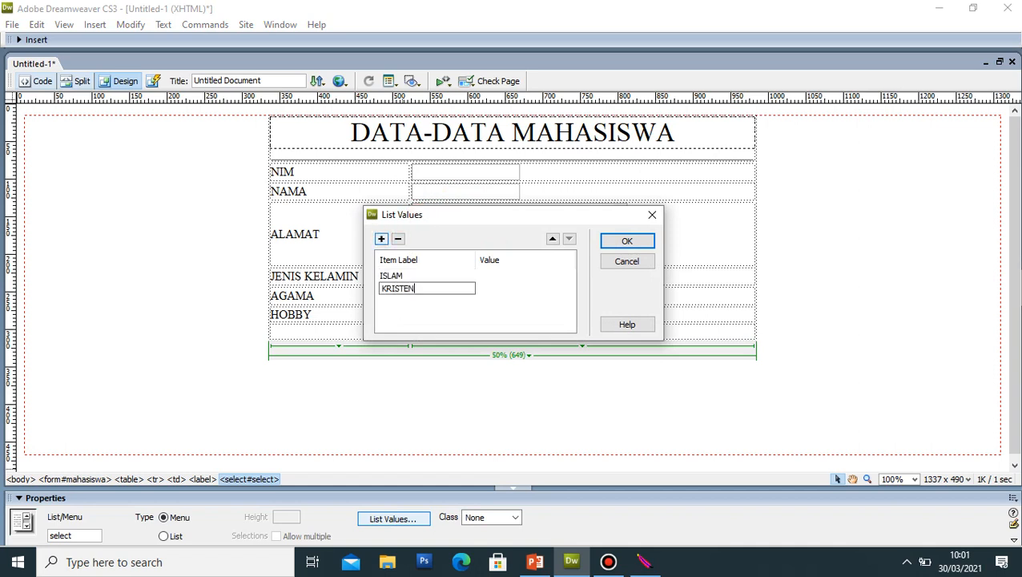
{"action": "left_click", "coordinate": [381, 238]}
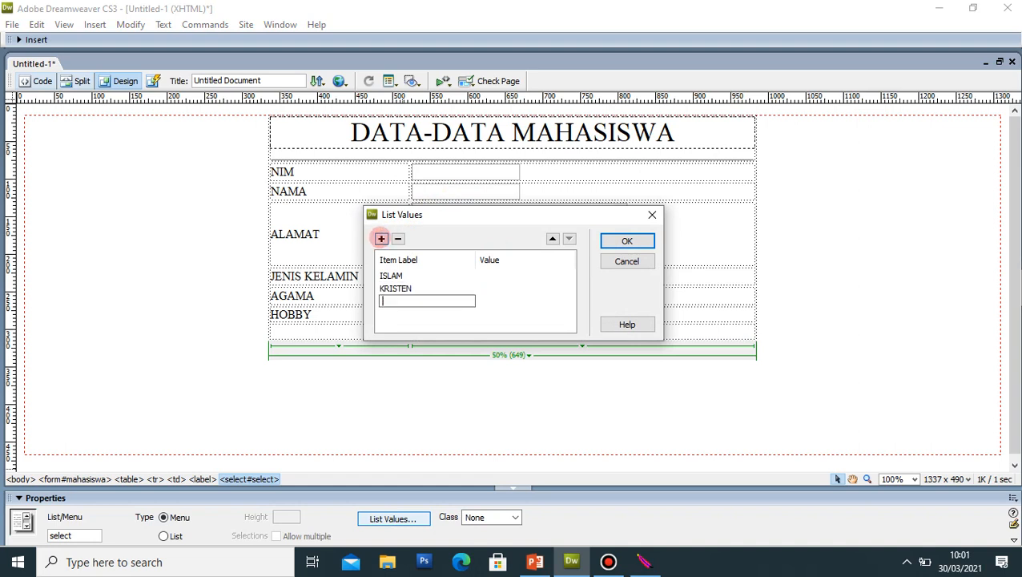
{"action": "type", "text": "HINDU"}
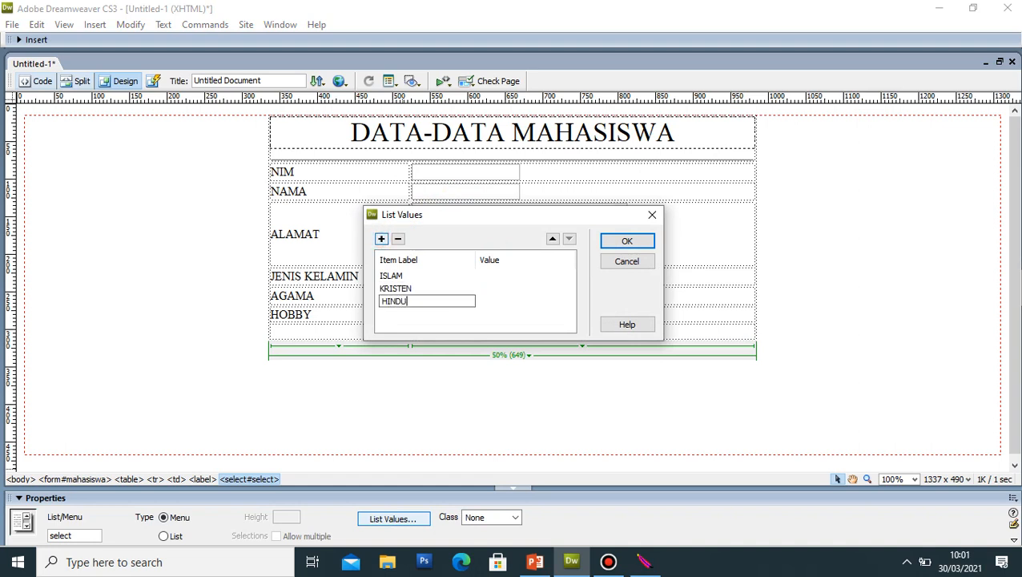
{"action": "left_click", "coordinate": [382, 238]}
{"action": "type", "text": "BUDHA"}
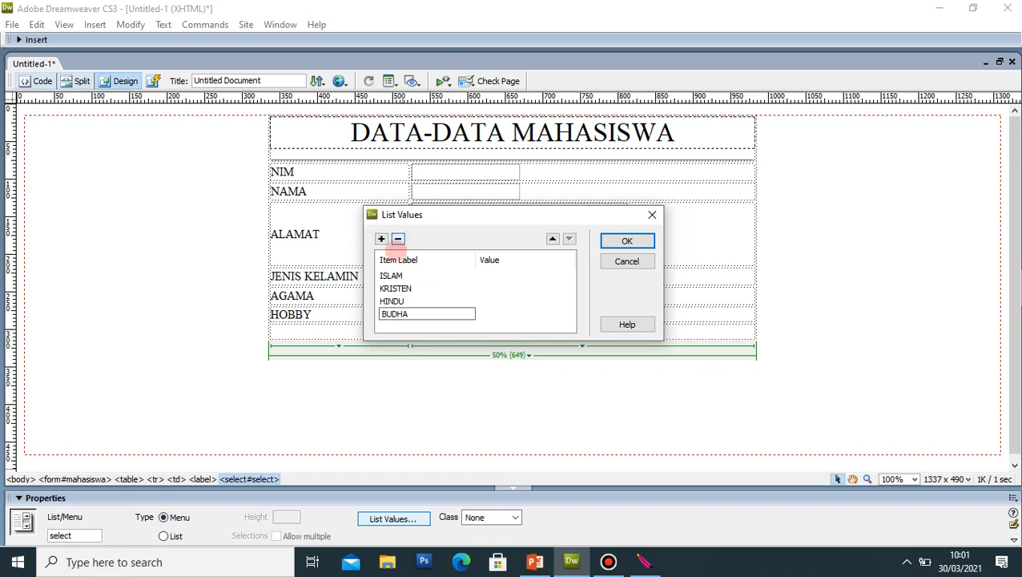
{"action": "left_click", "coordinate": [417, 252]}
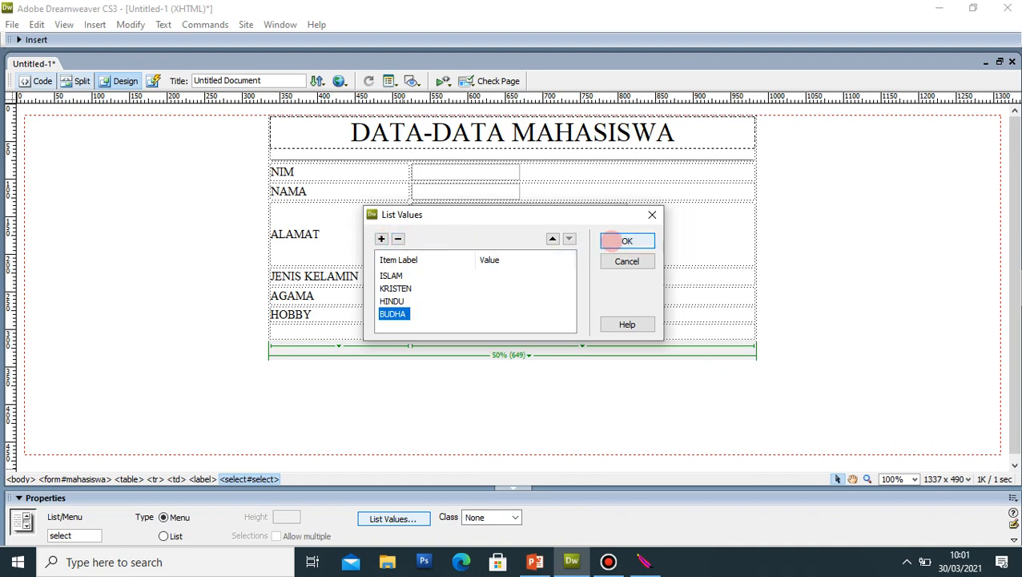
{"action": "left_click", "coordinate": [627, 241]}
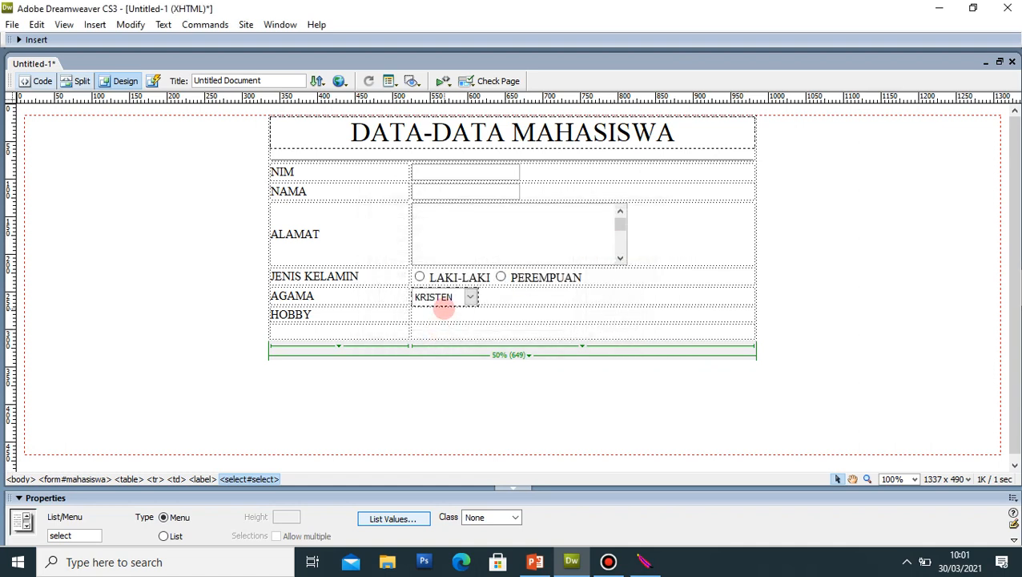
Step: Add a checkbox labelled MEMBACA in the cell beside HOBBY
{"action": "left_click", "coordinate": [440, 313]}
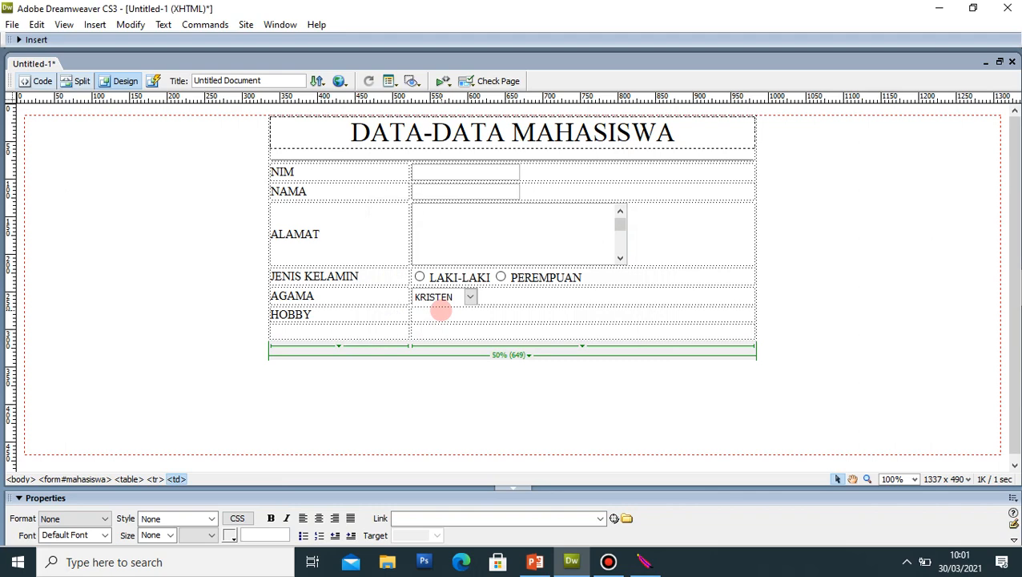
{"action": "left_click", "coordinate": [93, 24]}
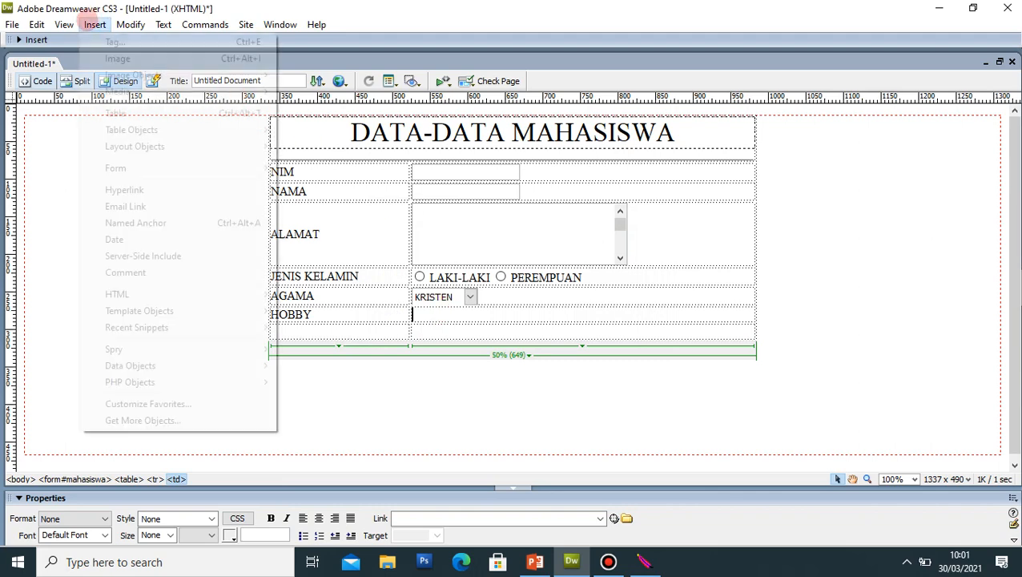
{"action": "mouse_move", "coordinate": [151, 164]}
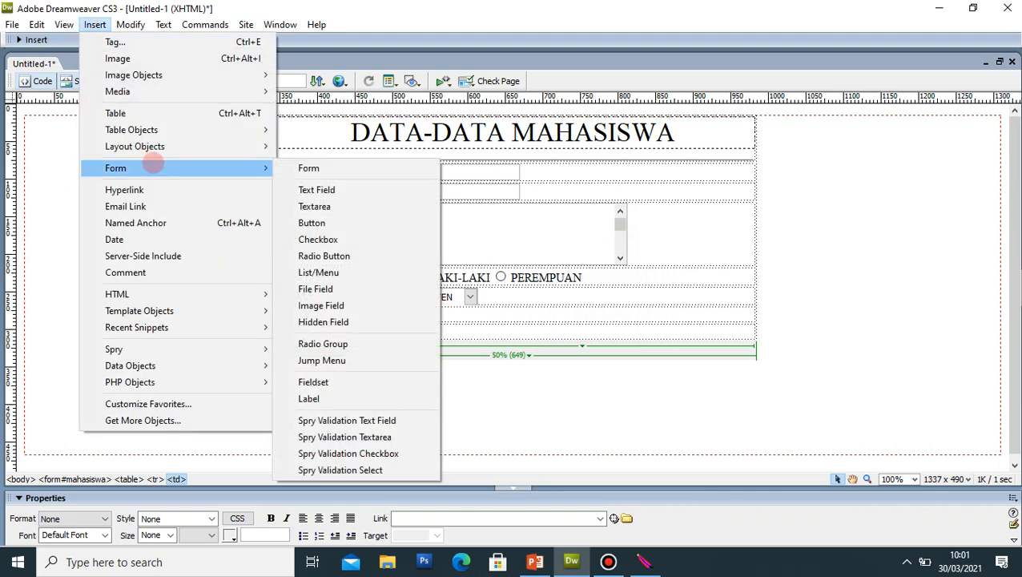
{"action": "left_click", "coordinate": [318, 239]}
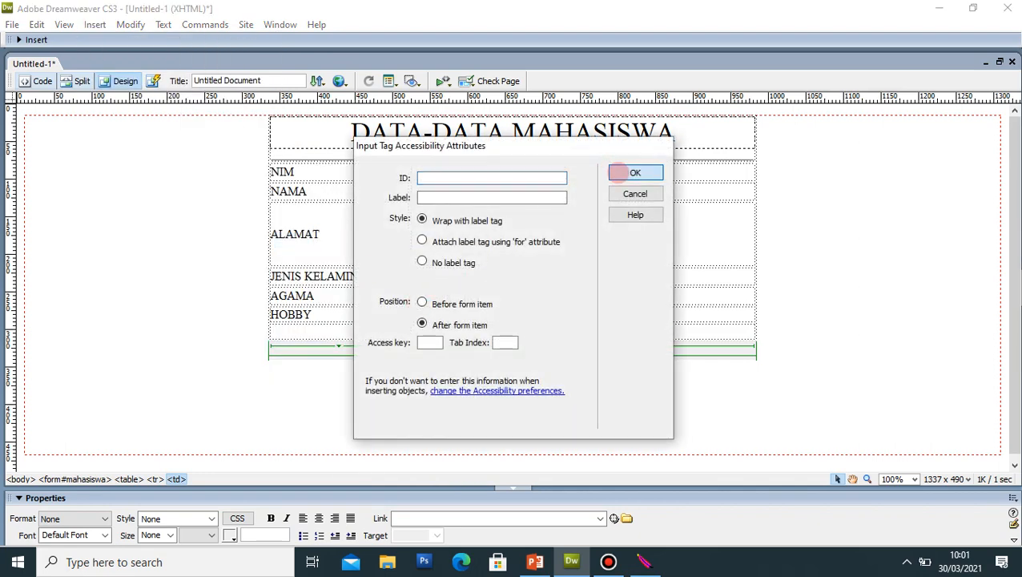
{"action": "left_click", "coordinate": [636, 173]}
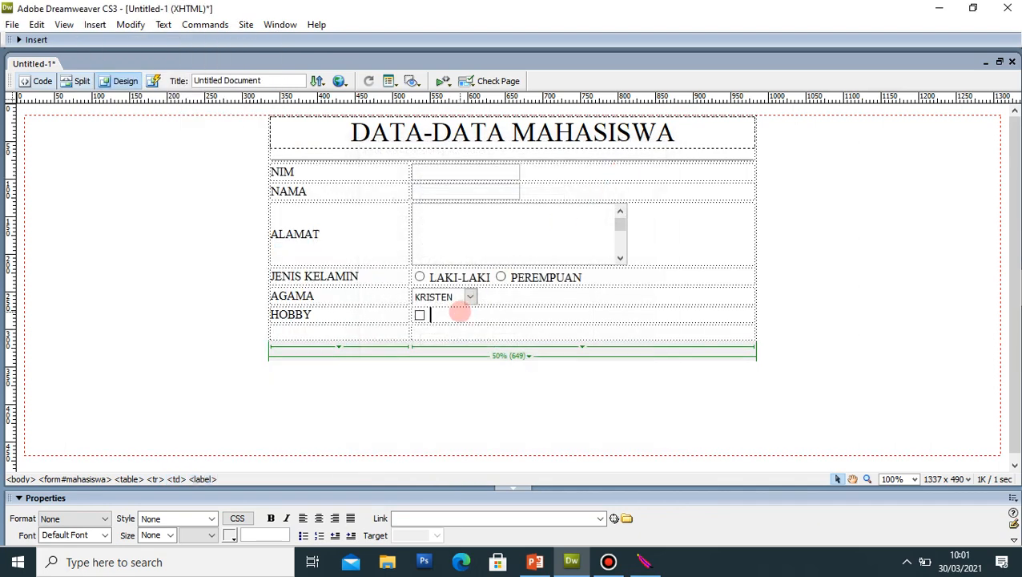
{"action": "type", "text": "MEMBACA"}
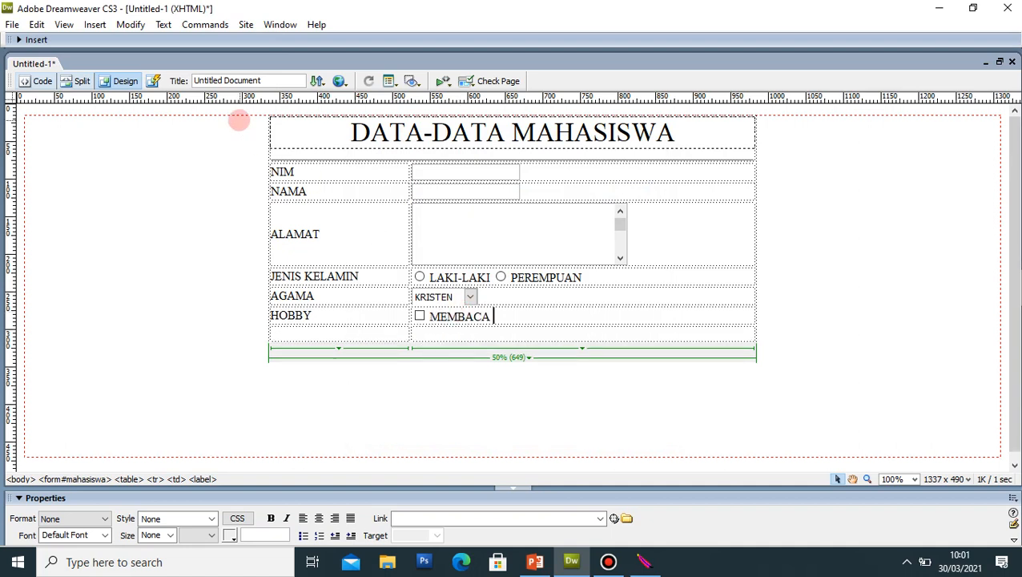
Step: Add a second checkbox labelled MENONTON, then start a new line in the cell
{"action": "left_click", "coordinate": [94, 24]}
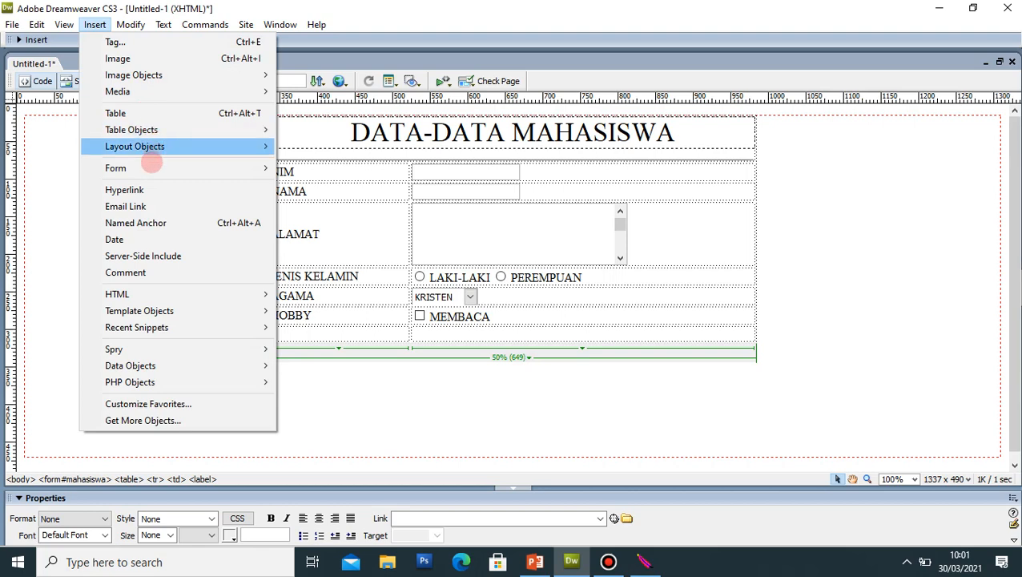
{"action": "mouse_move", "coordinate": [145, 166]}
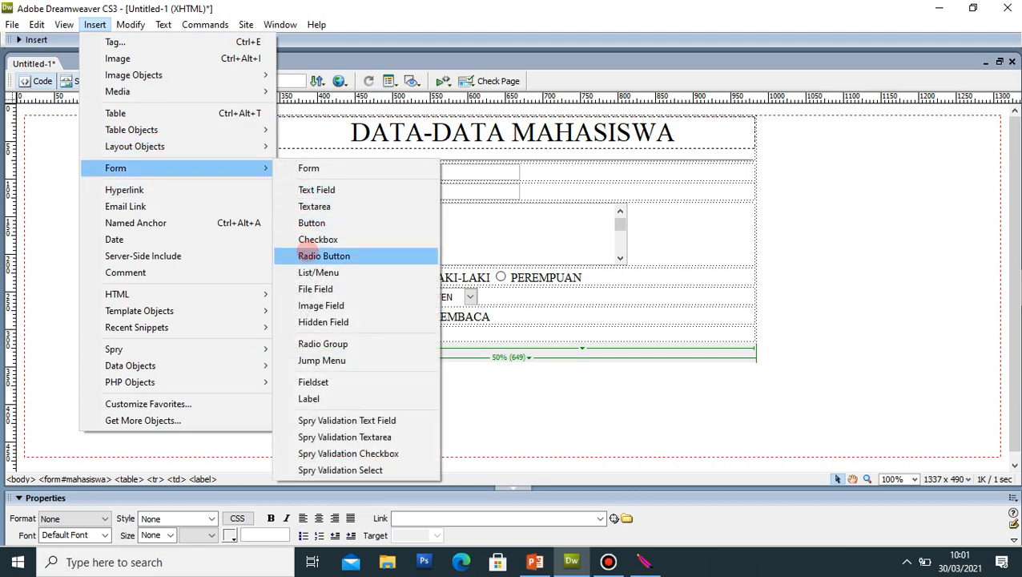
{"action": "left_click", "coordinate": [311, 237]}
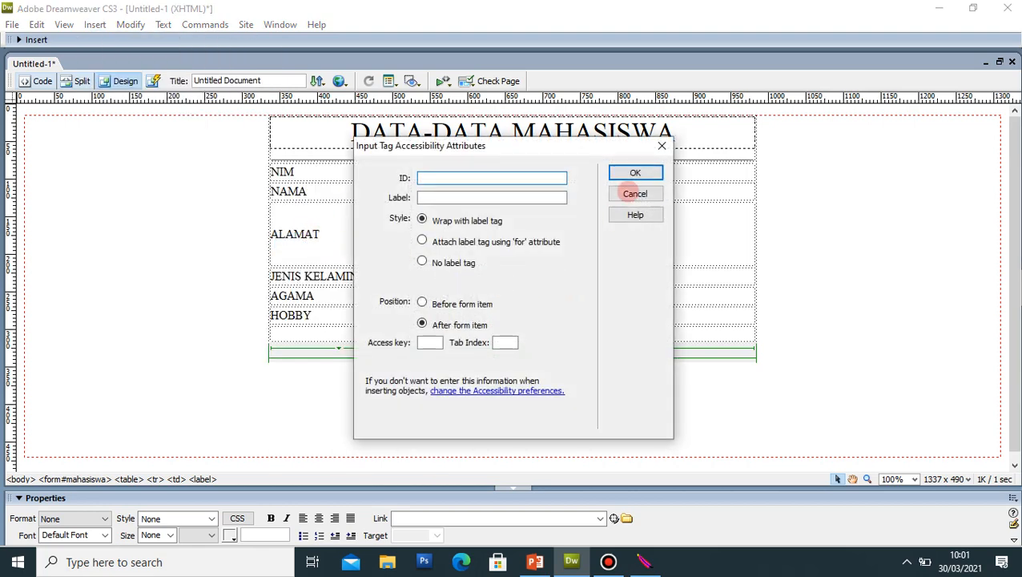
{"action": "left_click", "coordinate": [635, 172]}
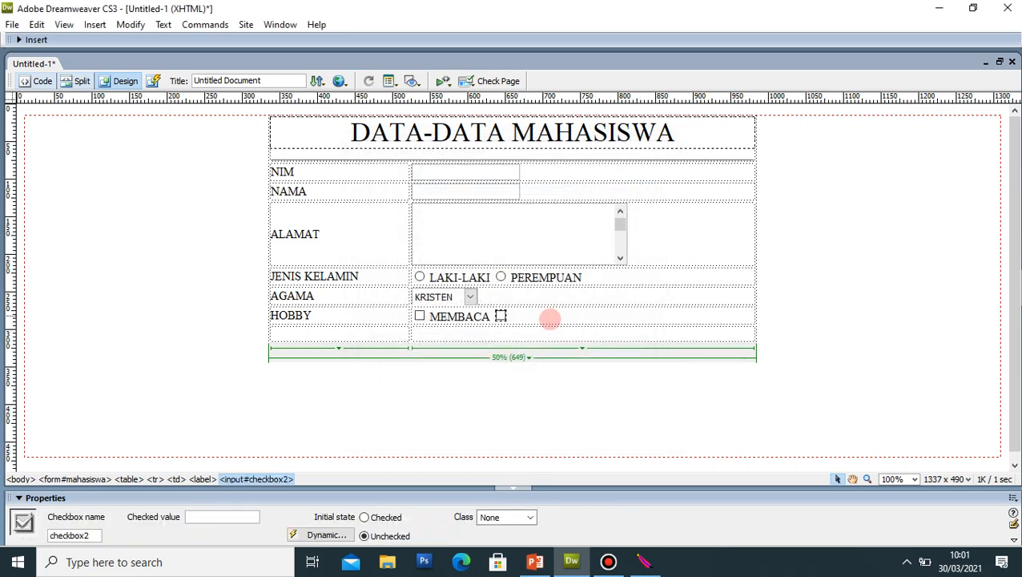
{"action": "left_click", "coordinate": [548, 317]}
{"action": "type", "text": "ME"}
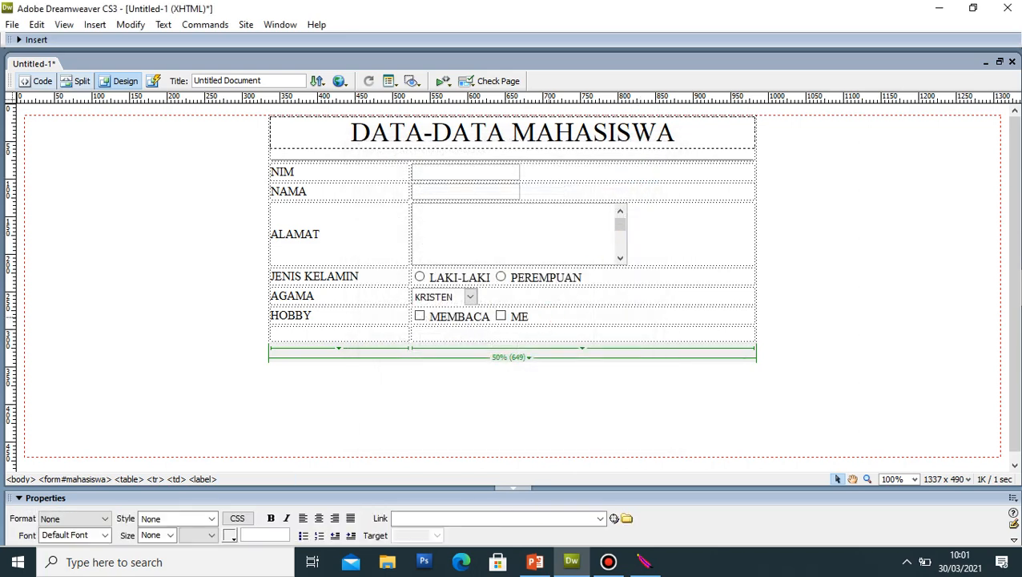
{"action": "type", "text": "NONTON"}
{"action": "key", "text": "Return"}
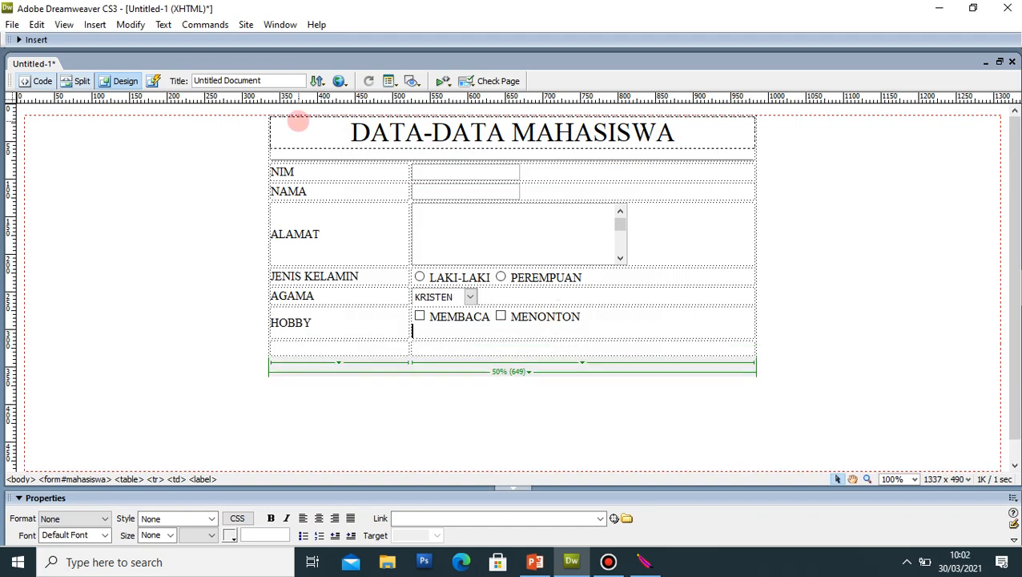
Step: Add a checkbox labelled SHOPPING on the HOBBY cell's second line
{"action": "left_click", "coordinate": [95, 24]}
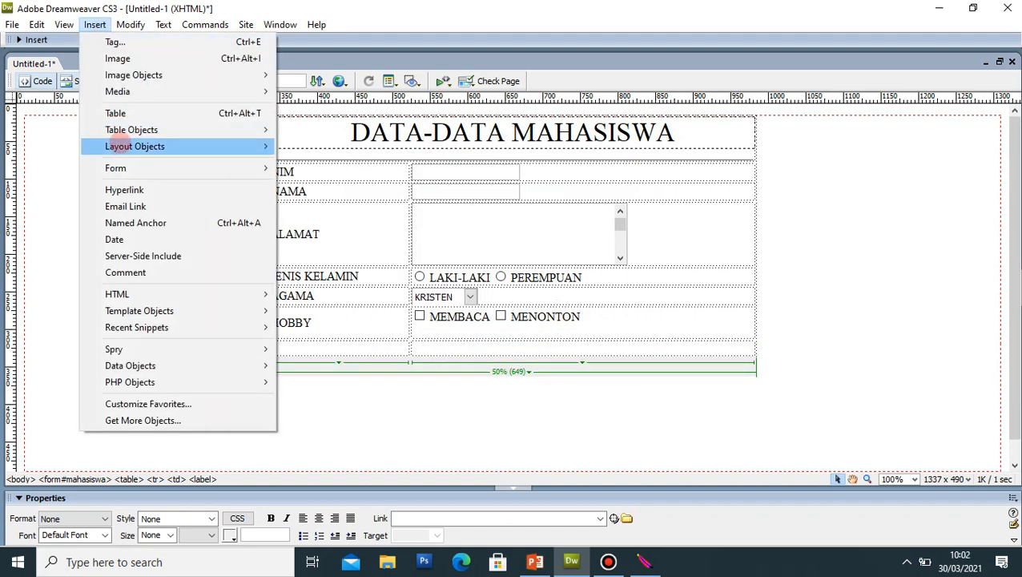
{"action": "mouse_move", "coordinate": [185, 167]}
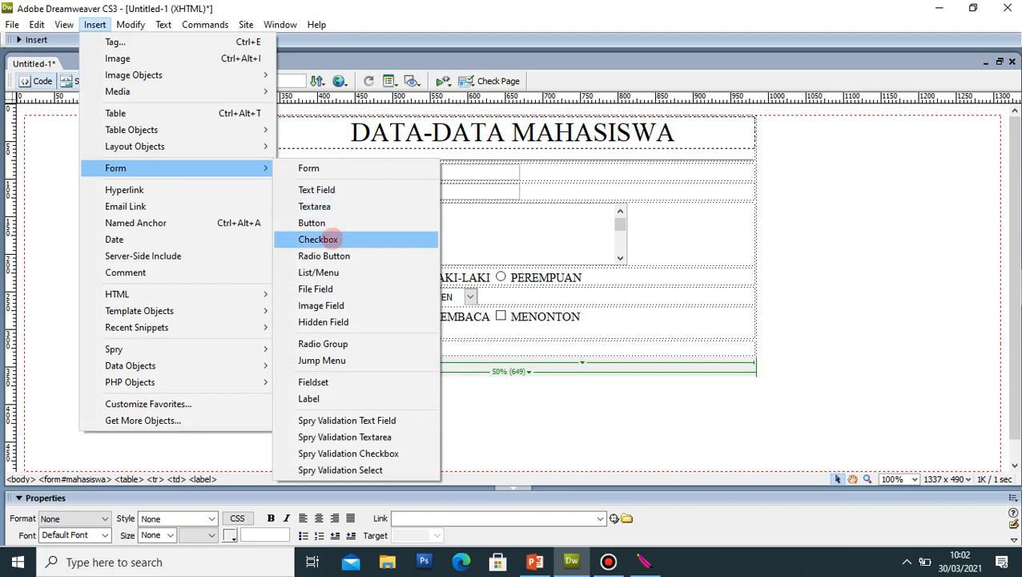
{"action": "left_click", "coordinate": [318, 239]}
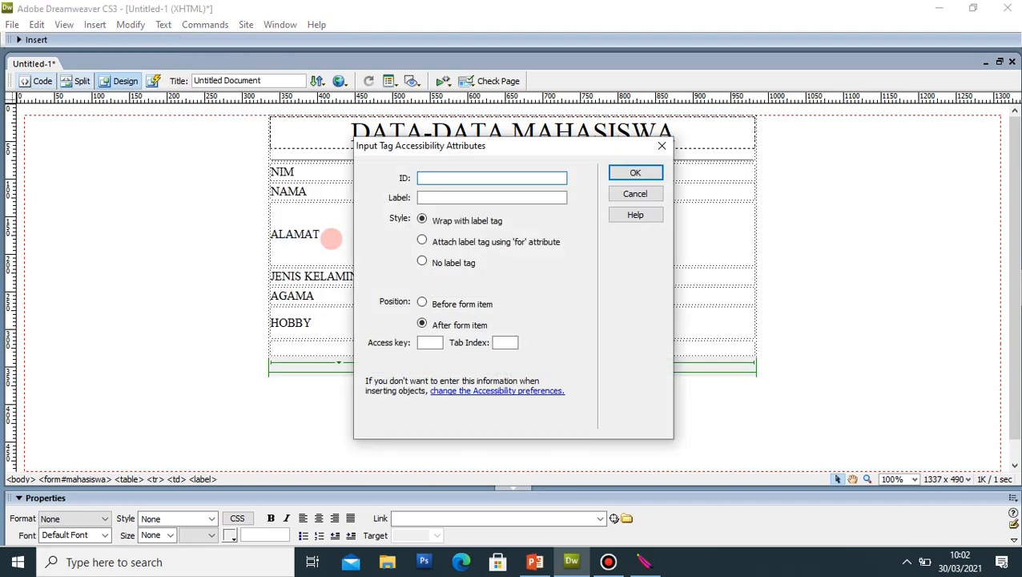
{"action": "key", "text": "Return"}
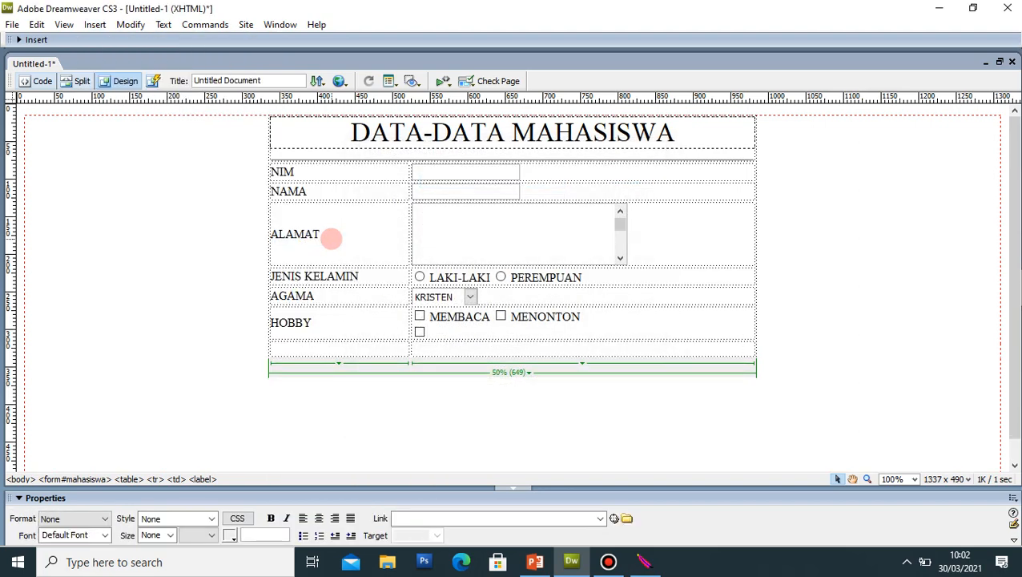
{"action": "type", "text": "SHOPPING"}
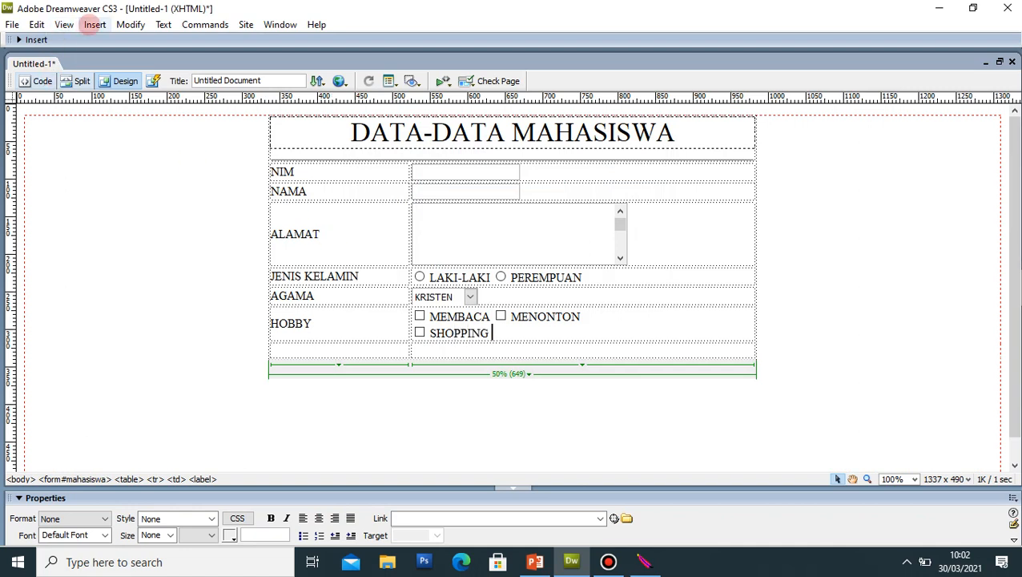
Step: Add a checkbox labelled JALAN-JALAN after SHOPPING
{"action": "left_click", "coordinate": [94, 24]}
{"action": "mouse_move", "coordinate": [146, 166]}
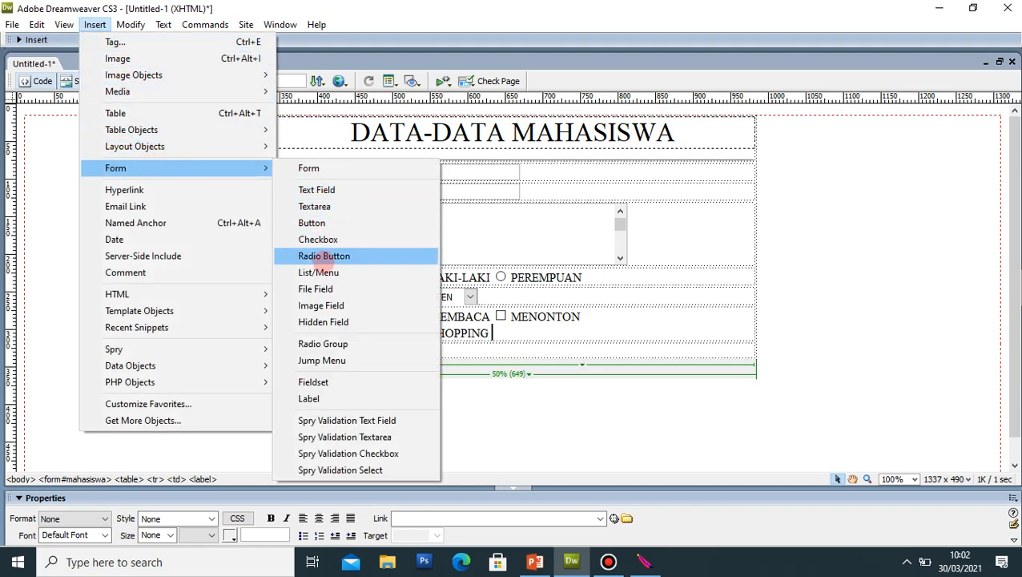
{"action": "left_click", "coordinate": [327, 240]}
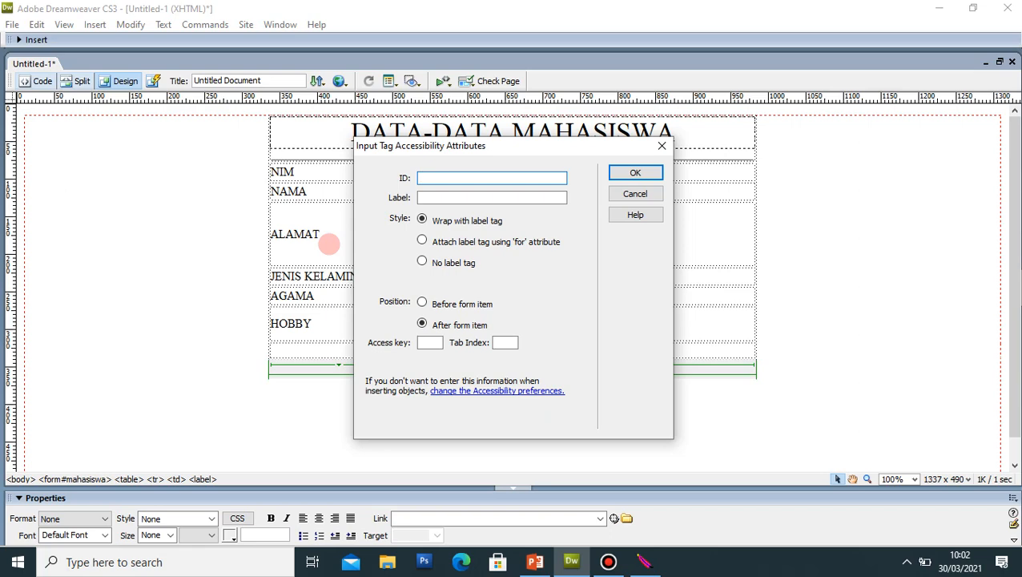
{"action": "key", "text": "Return"}
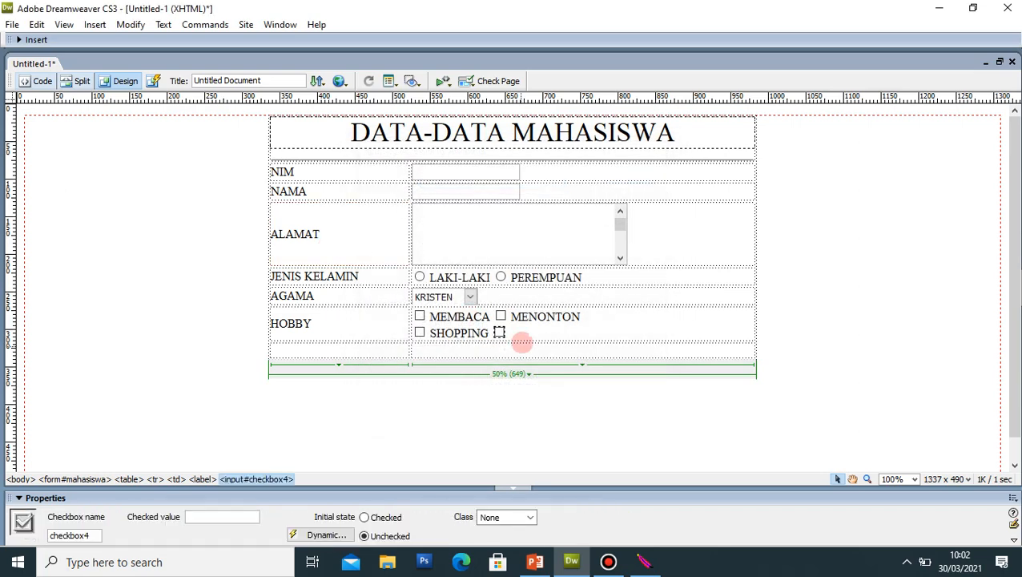
{"action": "left_click", "coordinate": [527, 325]}
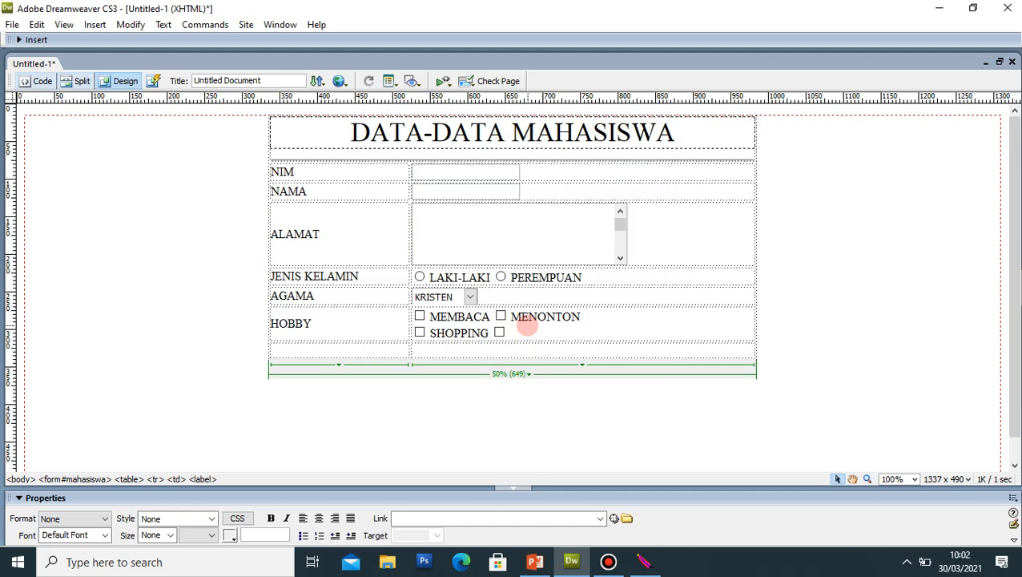
{"action": "type", "text": "JALAN-JALAN"}
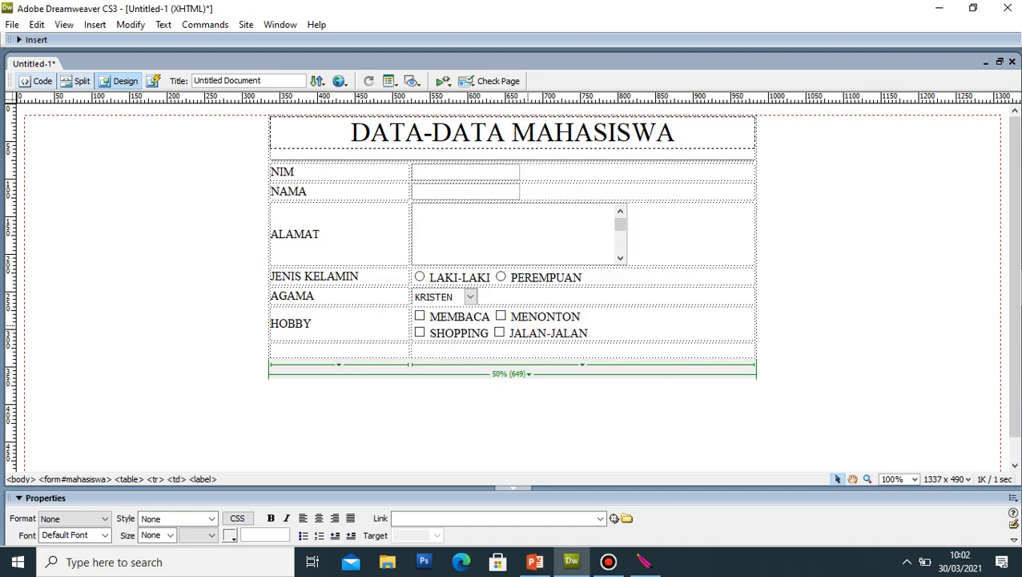
{"action": "left_click", "coordinate": [774, 372]}
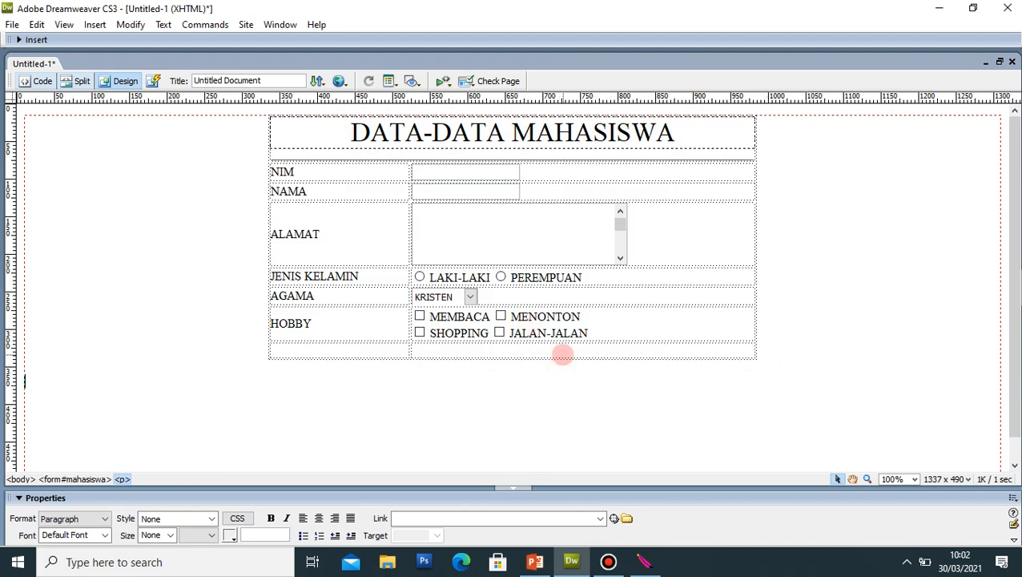
Step: Insert a form button into the empty row below HOBBY
{"action": "left_click", "coordinate": [562, 353]}
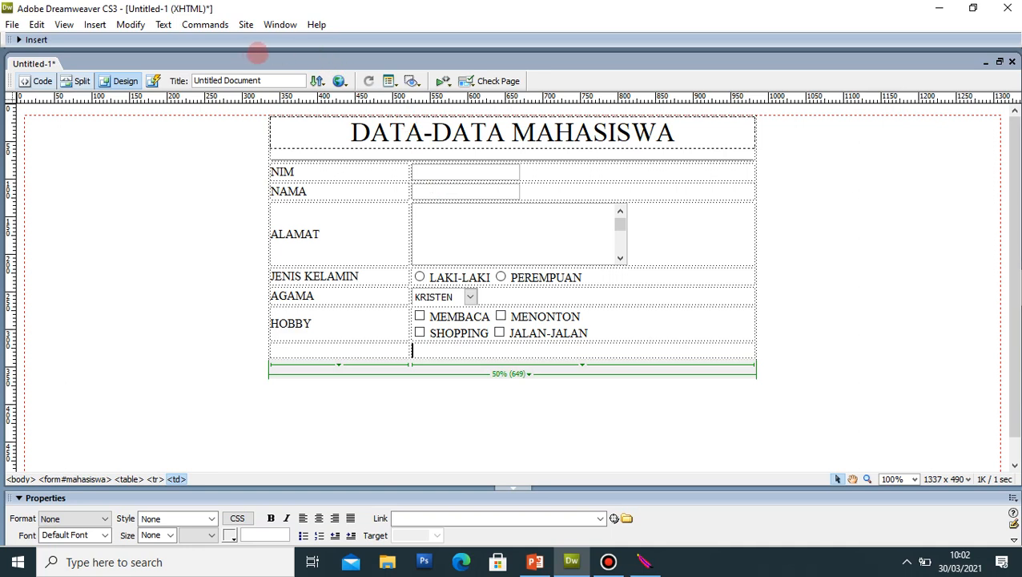
{"action": "left_click", "coordinate": [95, 25]}
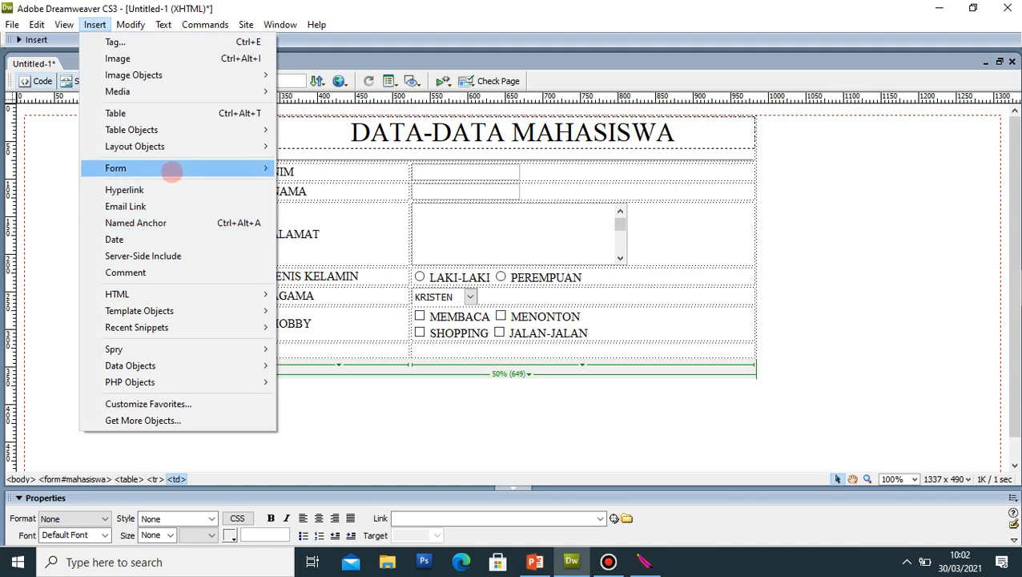
{"action": "mouse_move", "coordinate": [171, 169]}
{"action": "left_click", "coordinate": [333, 221]}
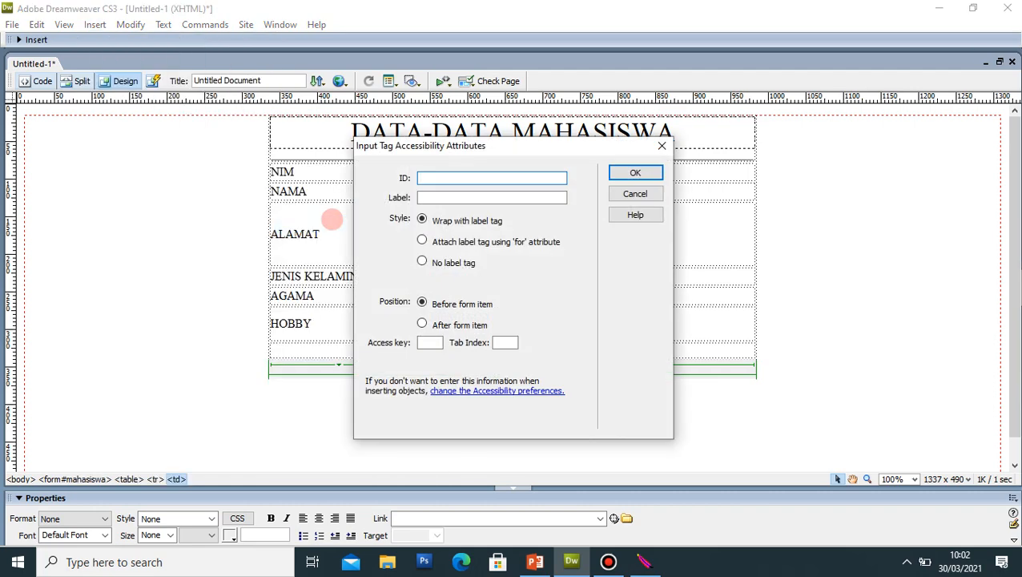
{"action": "key", "text": "Return"}
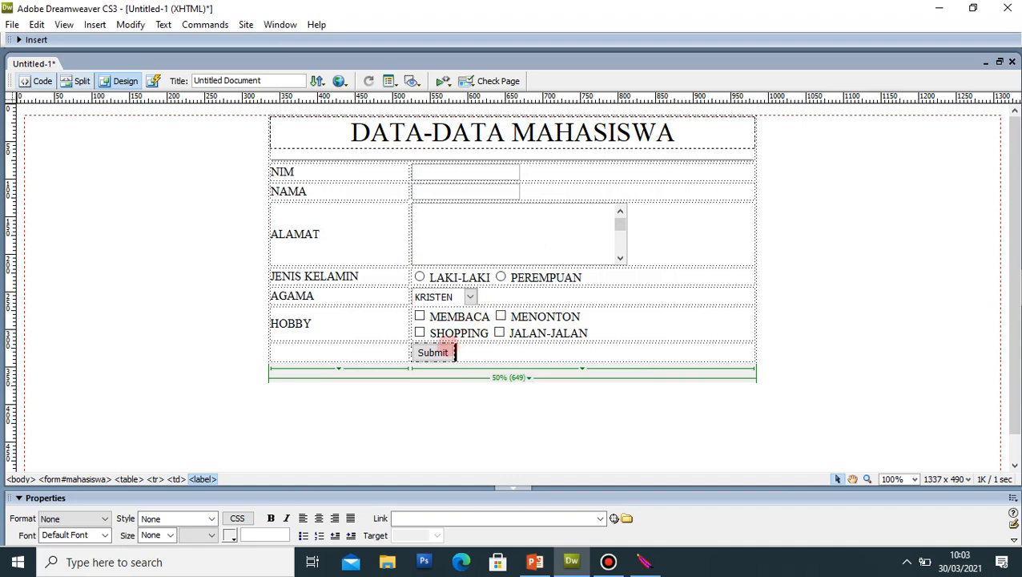
Step: Change the button's Value from Submit to SIMPAN
{"action": "left_click", "coordinate": [445, 352]}
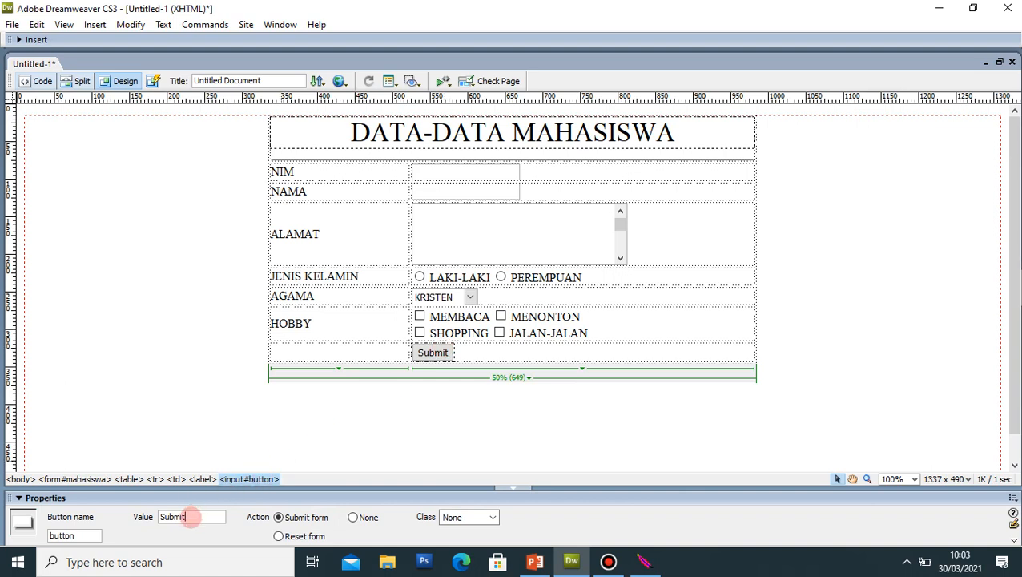
{"action": "double_click", "coordinate": [191, 516]}
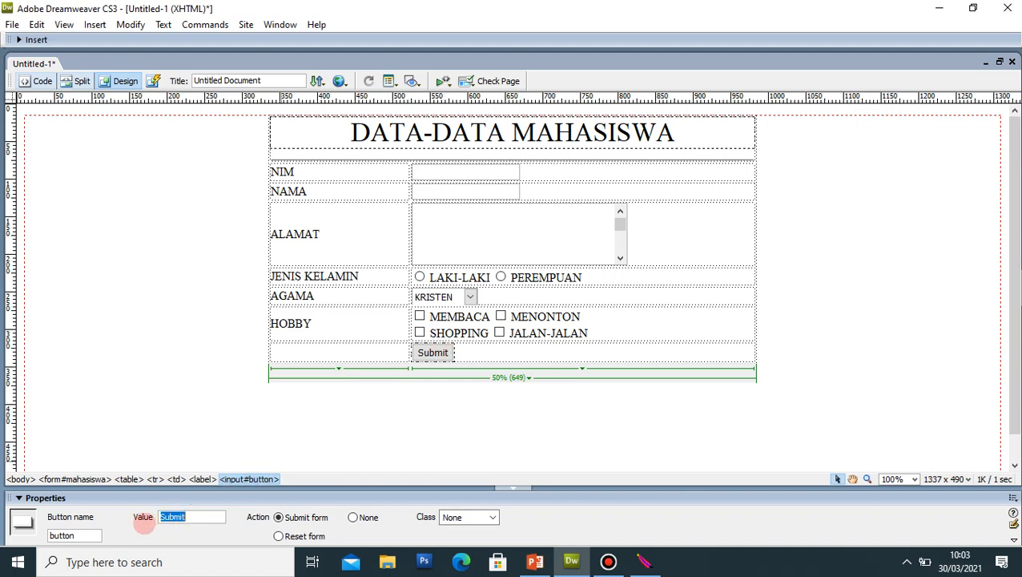
{"action": "type", "text": "SIM"}
{"action": "type", "text": "PAN"}
{"action": "key", "text": "Return"}
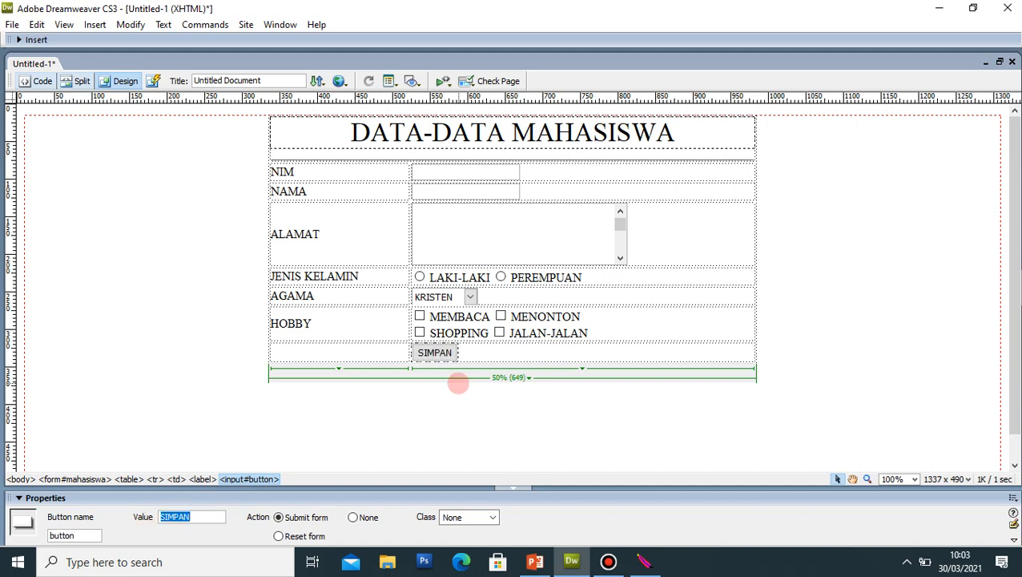
{"action": "left_click", "coordinate": [491, 352]}
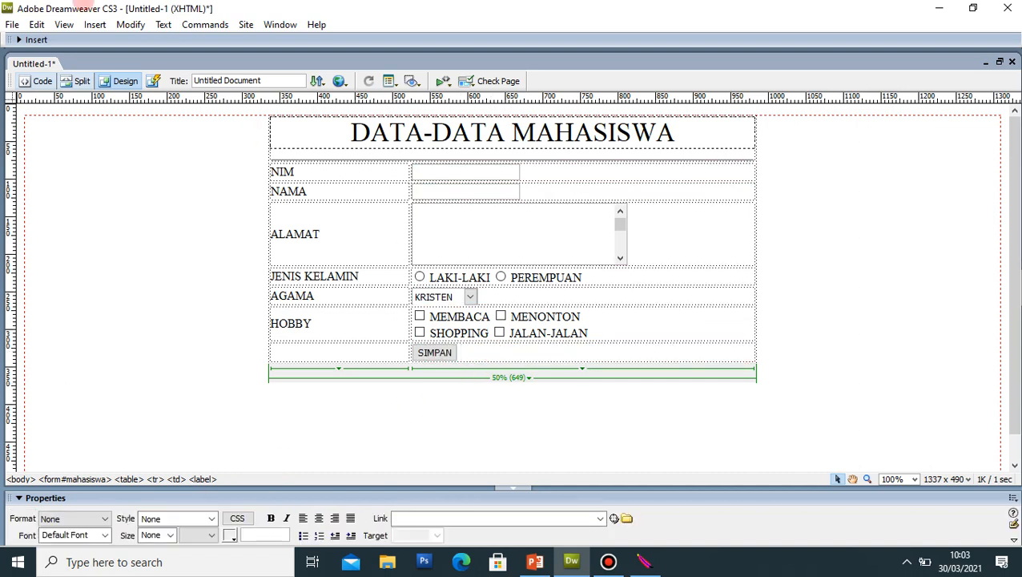
Step: Insert a second form button beside SIMPAN with default accessibility settings
{"action": "left_click", "coordinate": [95, 25]}
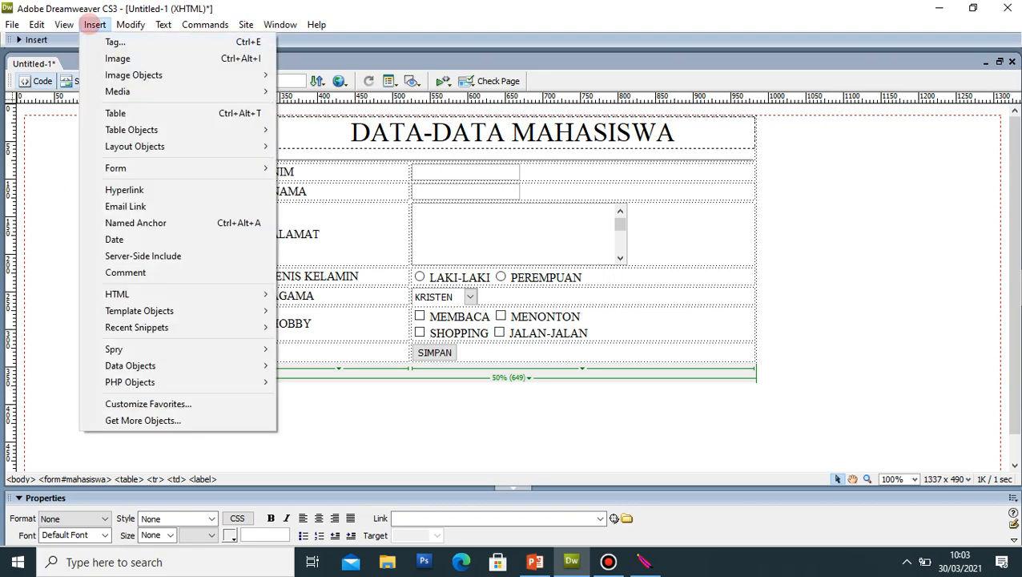
{"action": "mouse_move", "coordinate": [218, 167]}
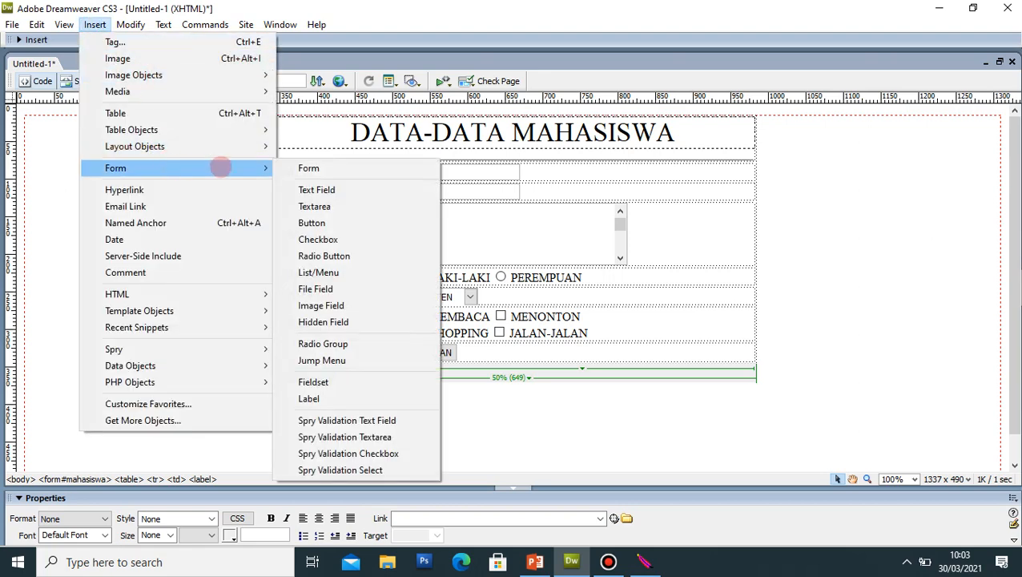
{"action": "left_click", "coordinate": [360, 222]}
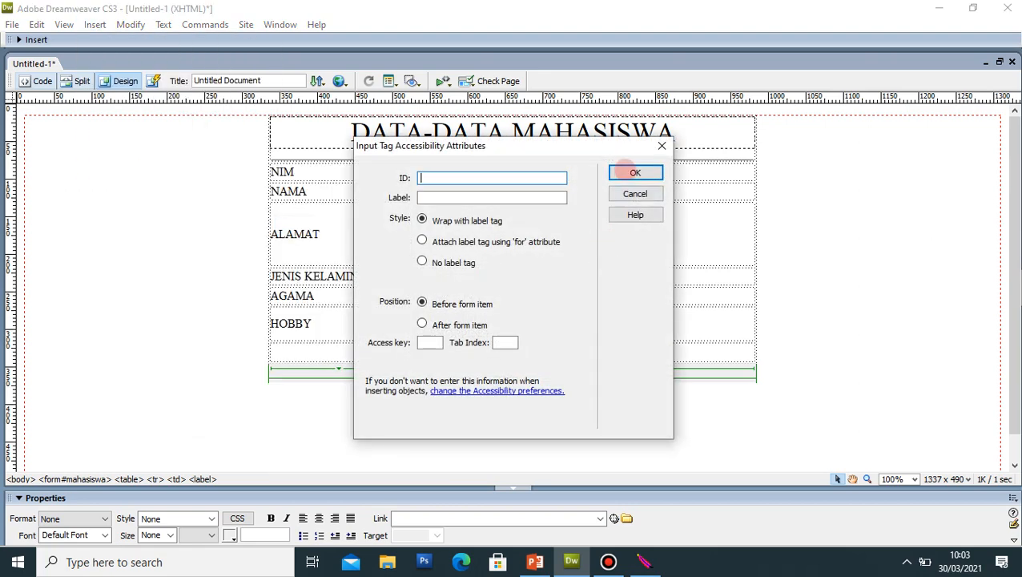
{"action": "left_click", "coordinate": [632, 172]}
{"action": "left_click", "coordinate": [518, 353]}
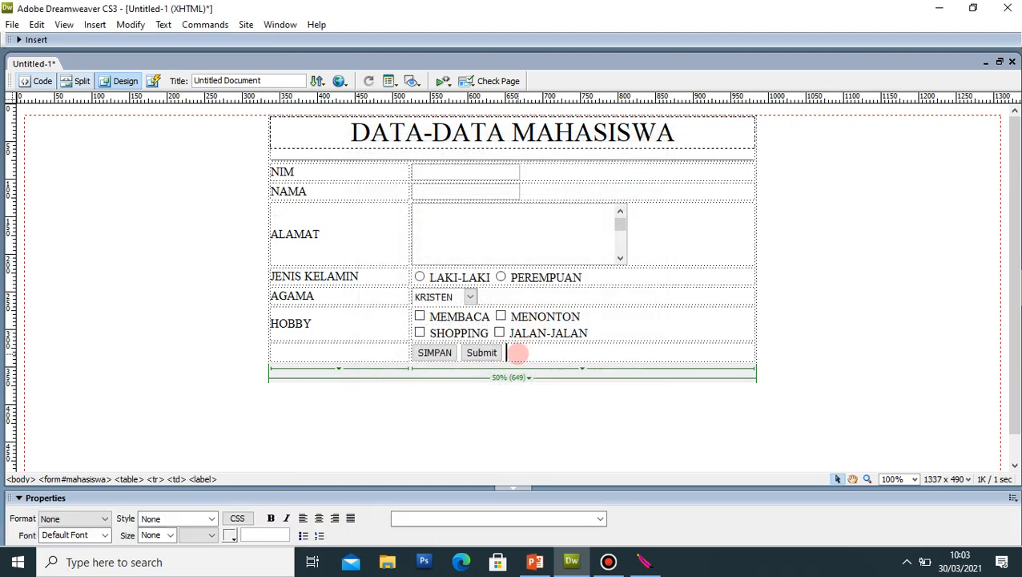
Step: Relabel the new button from Submit to BATAL
{"action": "left_click", "coordinate": [482, 353]}
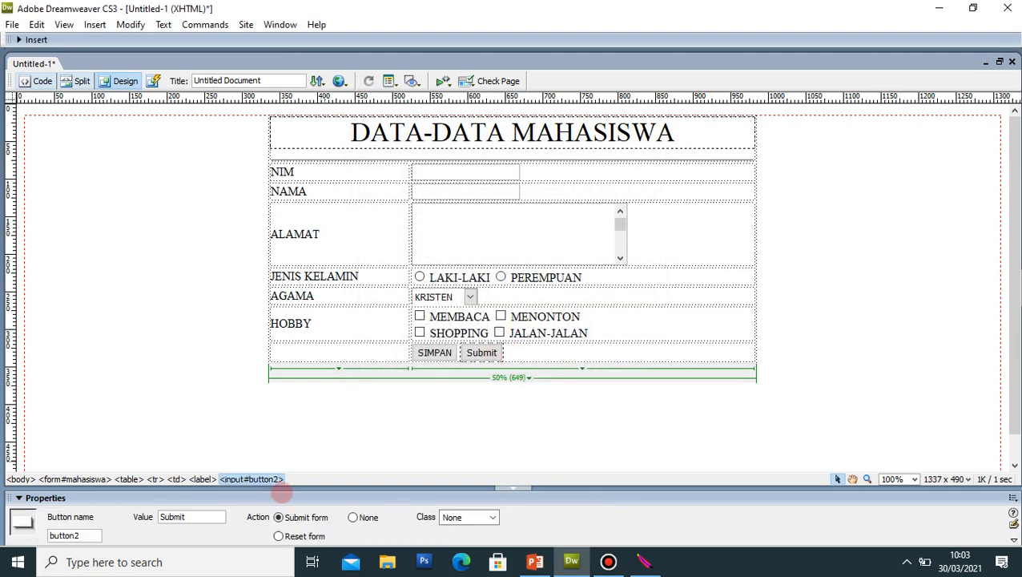
{"action": "left_click", "coordinate": [204, 517]}
{"action": "double_click", "coordinate": [204, 517]}
{"action": "type", "text": "BATAL"}
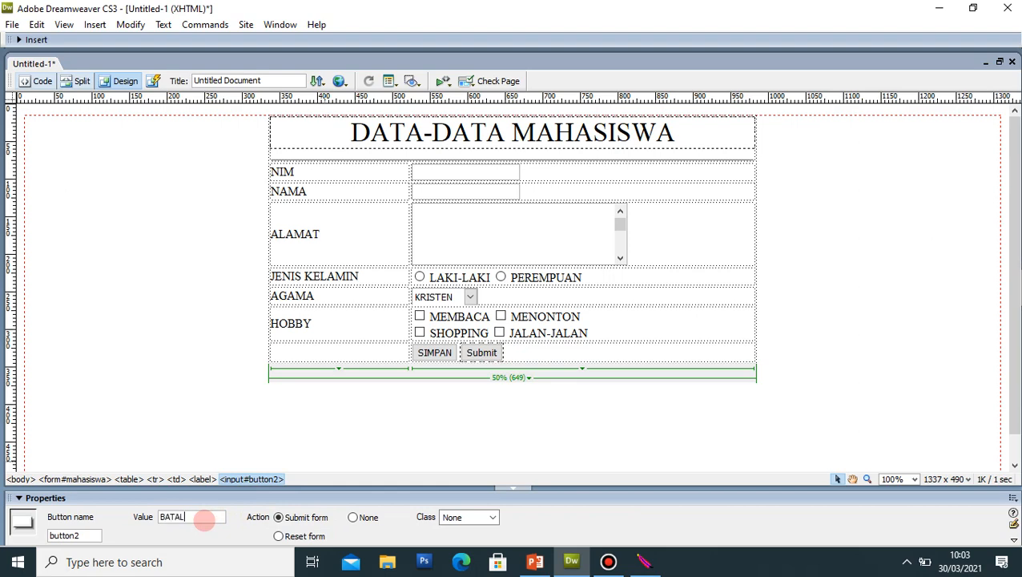
{"action": "key", "text": "Return"}
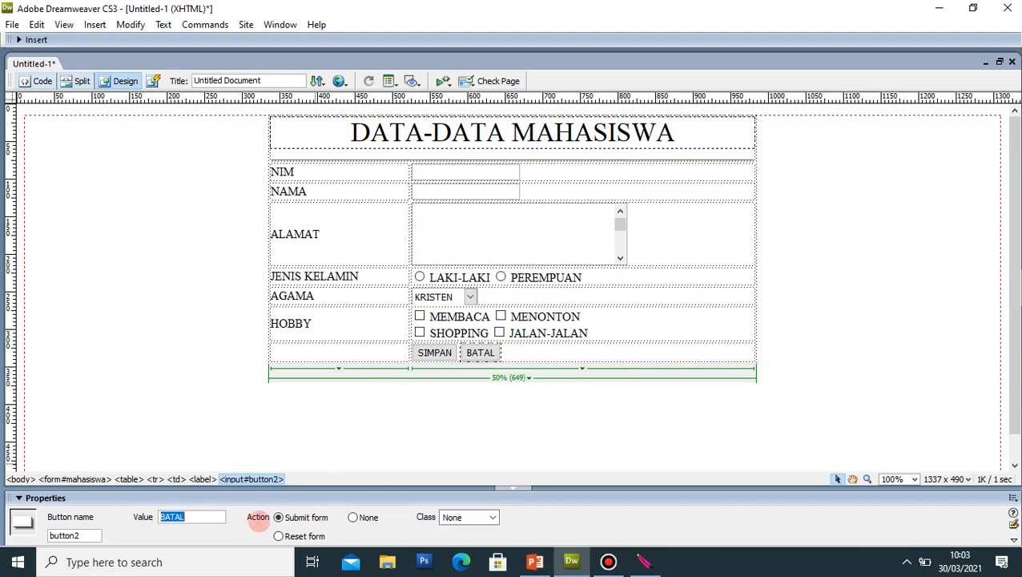
Step: Set the BATAL button's action to Reset form
{"action": "left_click", "coordinate": [435, 353]}
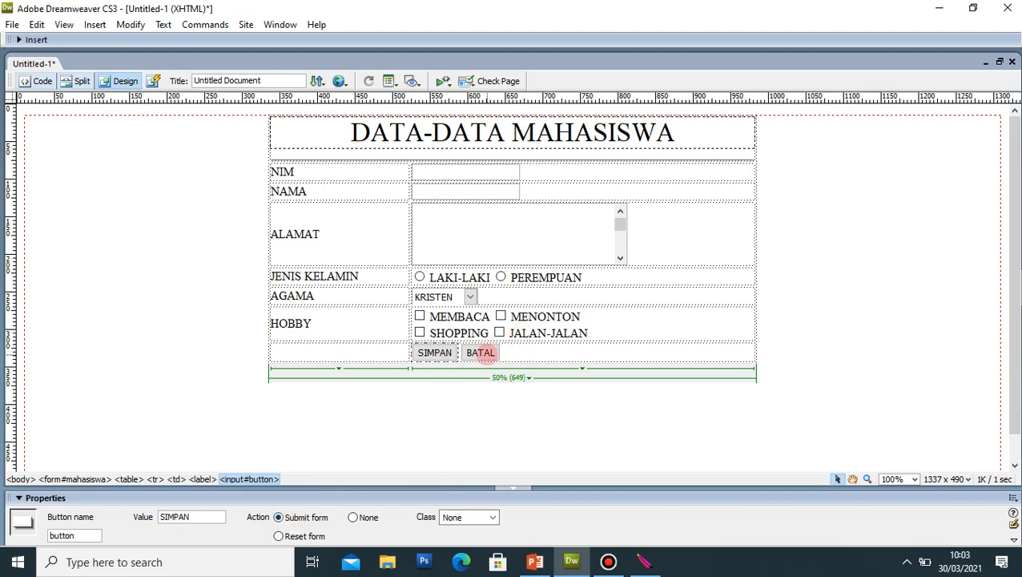
{"action": "left_click", "coordinate": [481, 352]}
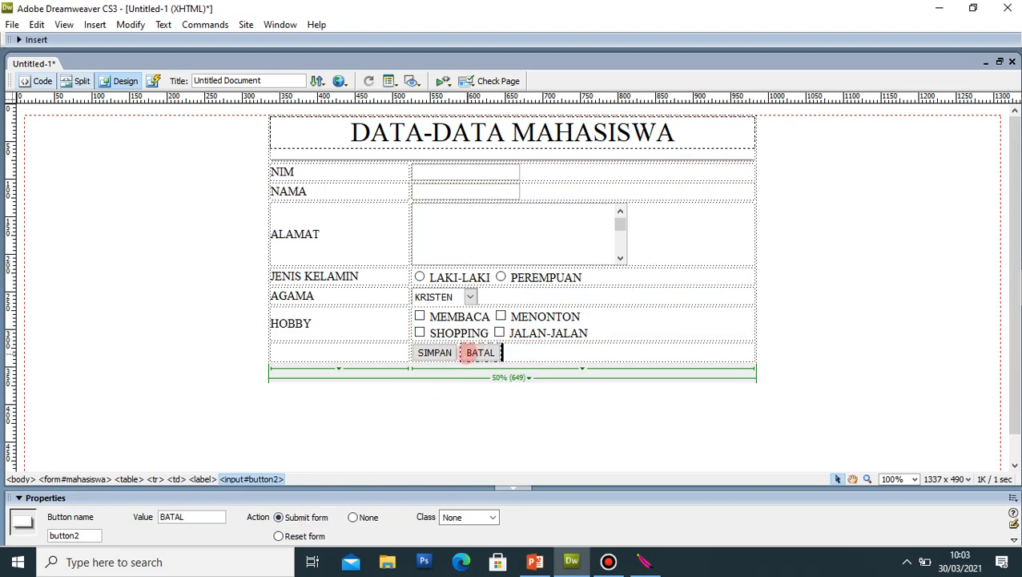
{"action": "key", "text": "Left"}
{"action": "left_click", "coordinate": [477, 353]}
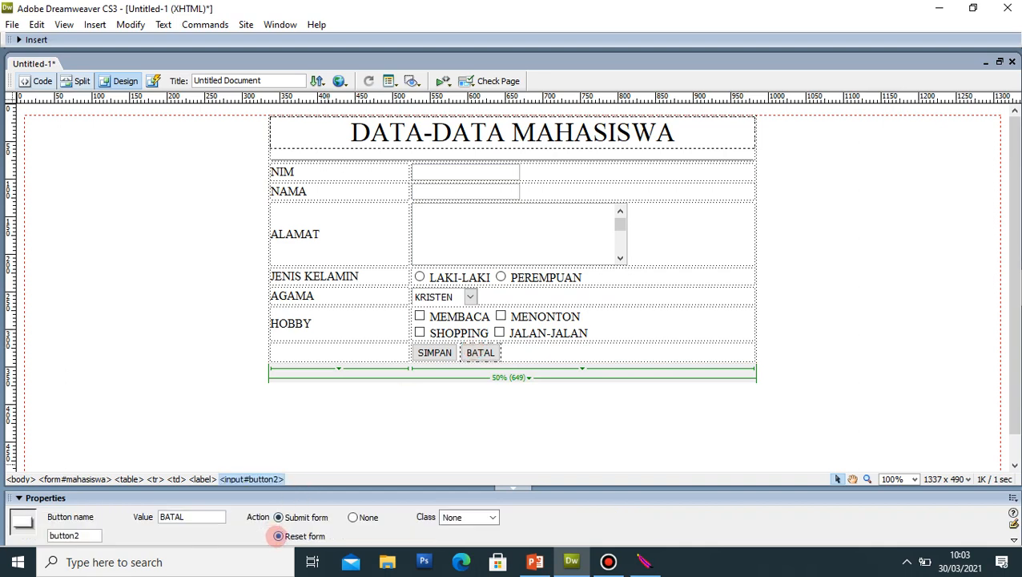
{"action": "left_click", "coordinate": [796, 275]}
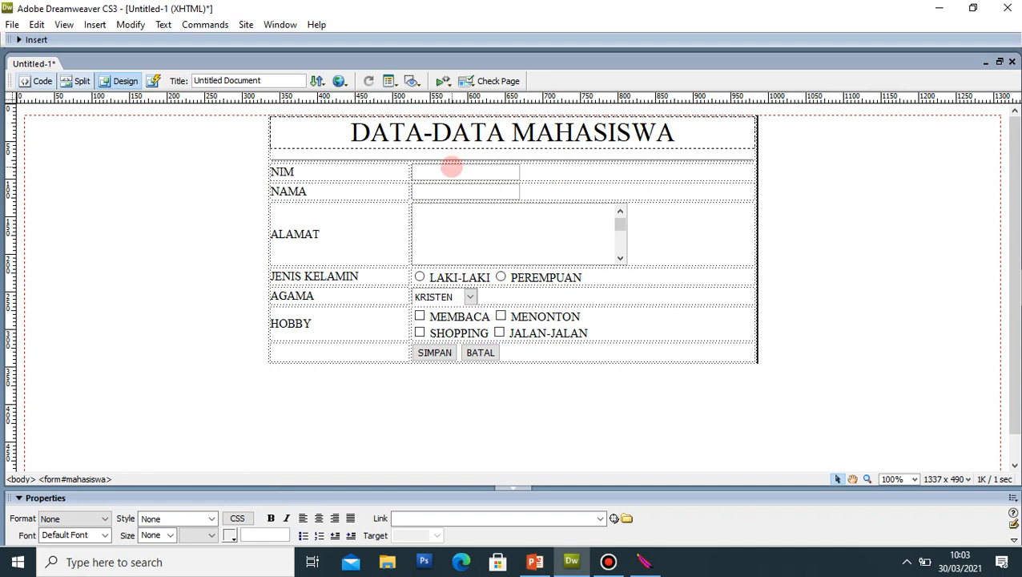
Step: Name the NIM and NAMA text fields tnim and tnama
{"action": "left_click", "coordinate": [451, 167]}
{"action": "left_click", "coordinate": [451, 167]}
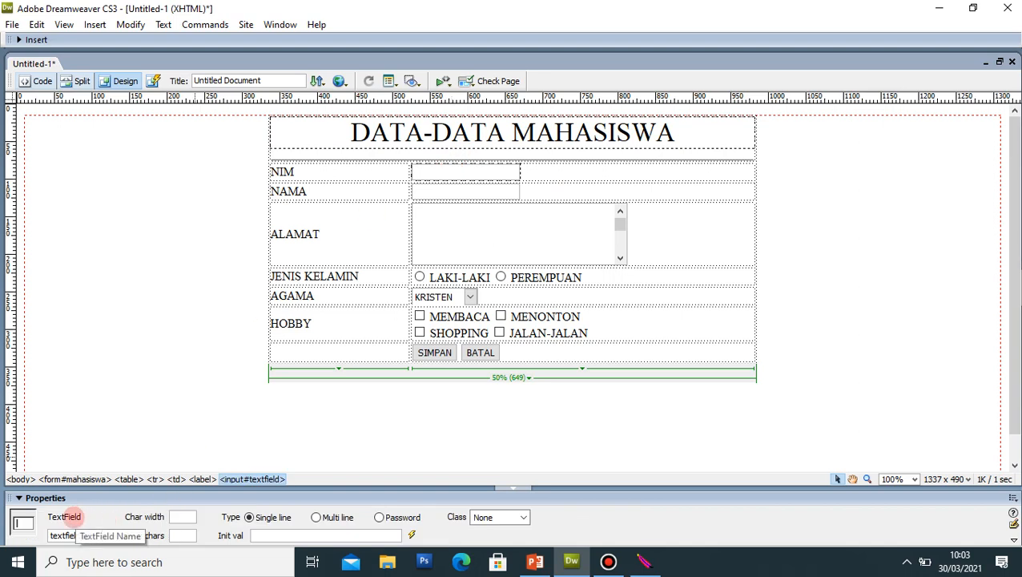
{"action": "double_click", "coordinate": [89, 534]}
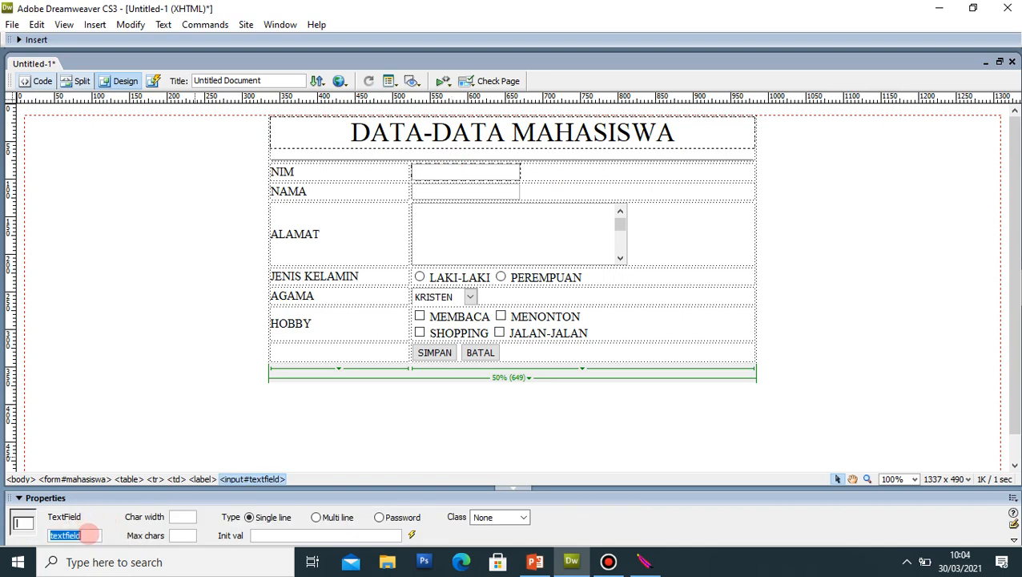
{"action": "type", "text": "tnim"}
{"action": "key", "text": "Return"}
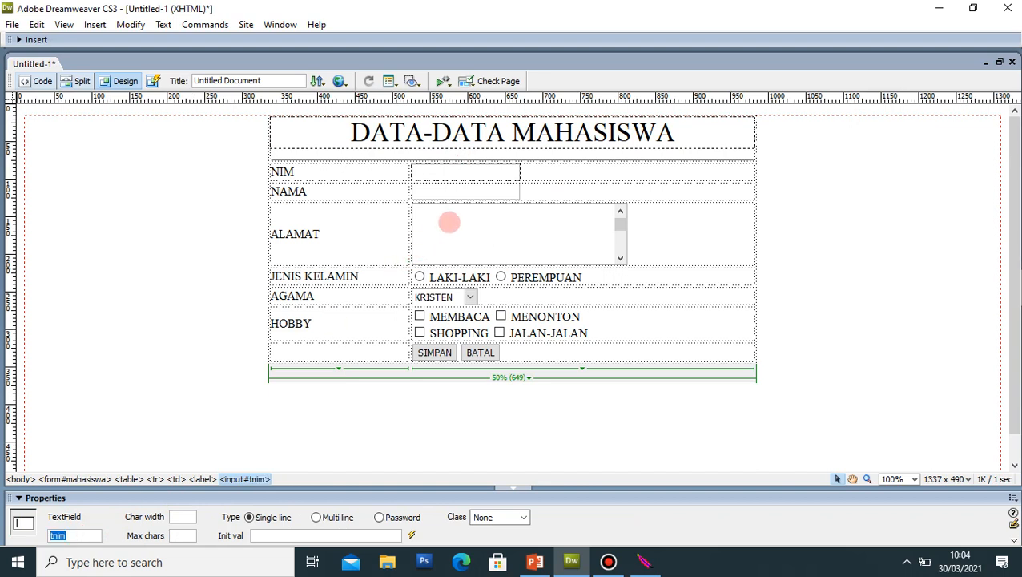
{"action": "left_click", "coordinate": [473, 190]}
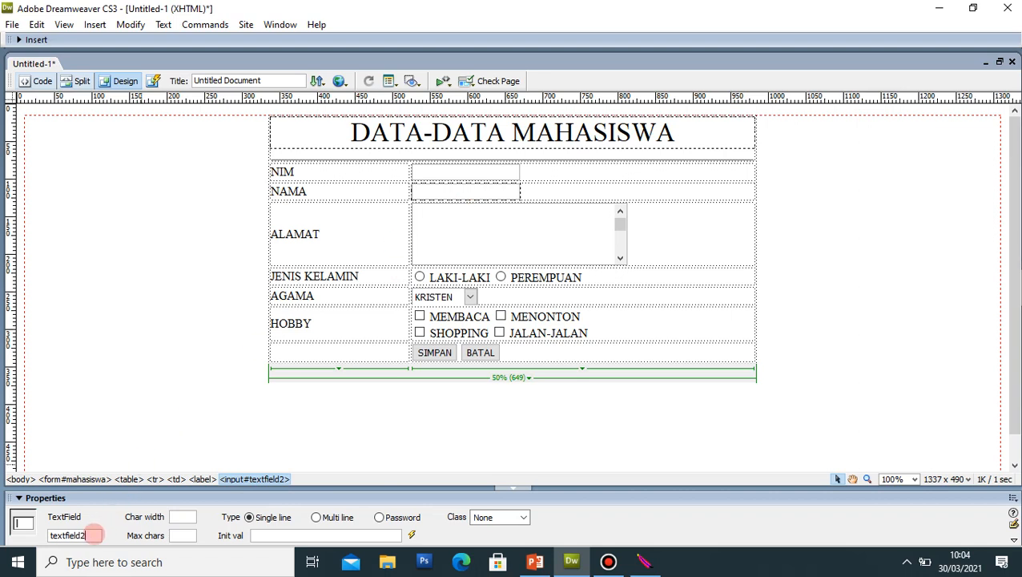
{"action": "double_click", "coordinate": [93, 534]}
{"action": "type", "text": "tnama"}
{"action": "key", "text": "Return"}
Step: Name the ALAMAT text area talamat and start renaming the LAKI-LAKI and PEREMPUAN radio buttons
{"action": "left_click", "coordinate": [469, 248]}
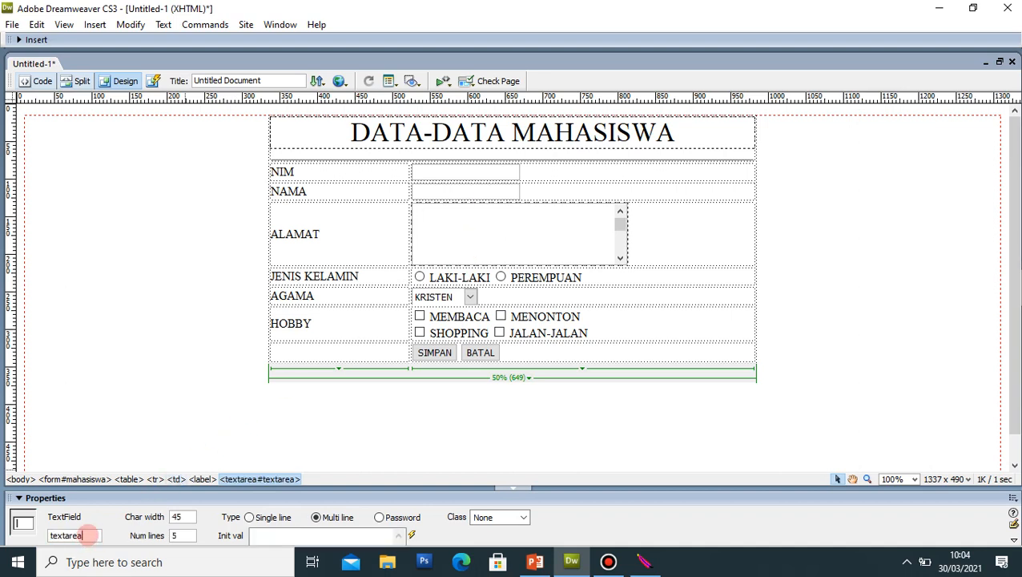
{"action": "double_click", "coordinate": [88, 535]}
{"action": "type", "text": "talamat"}
{"action": "key", "text": "Return"}
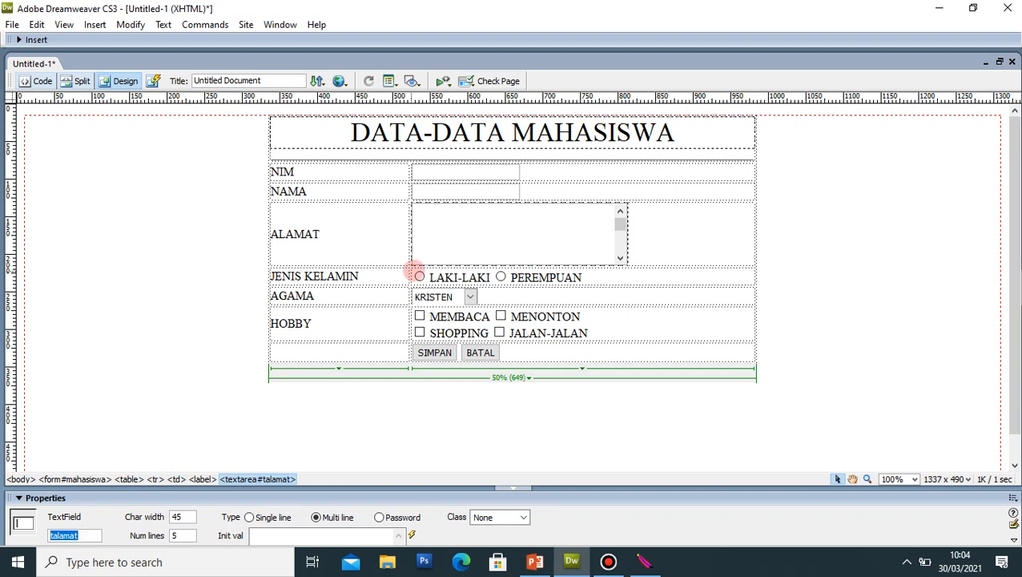
{"action": "left_click", "coordinate": [419, 277]}
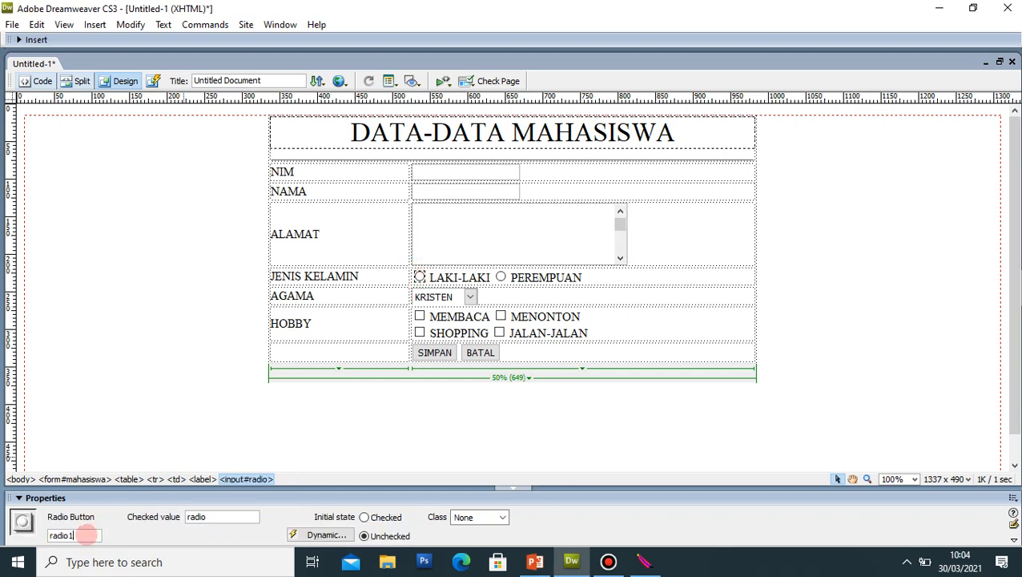
{"action": "double_click", "coordinate": [86, 535]}
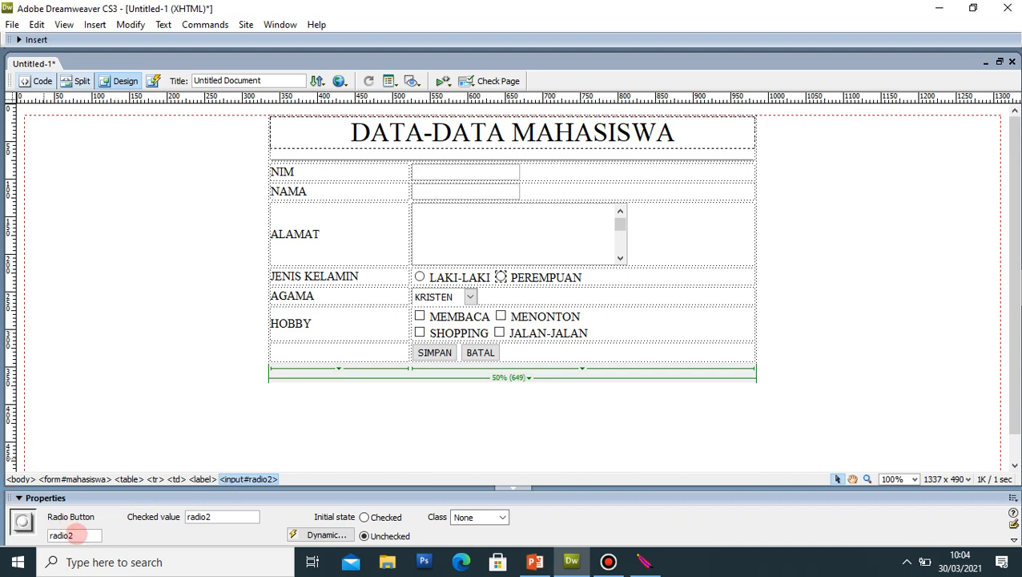
{"action": "double_click", "coordinate": [69, 536]}
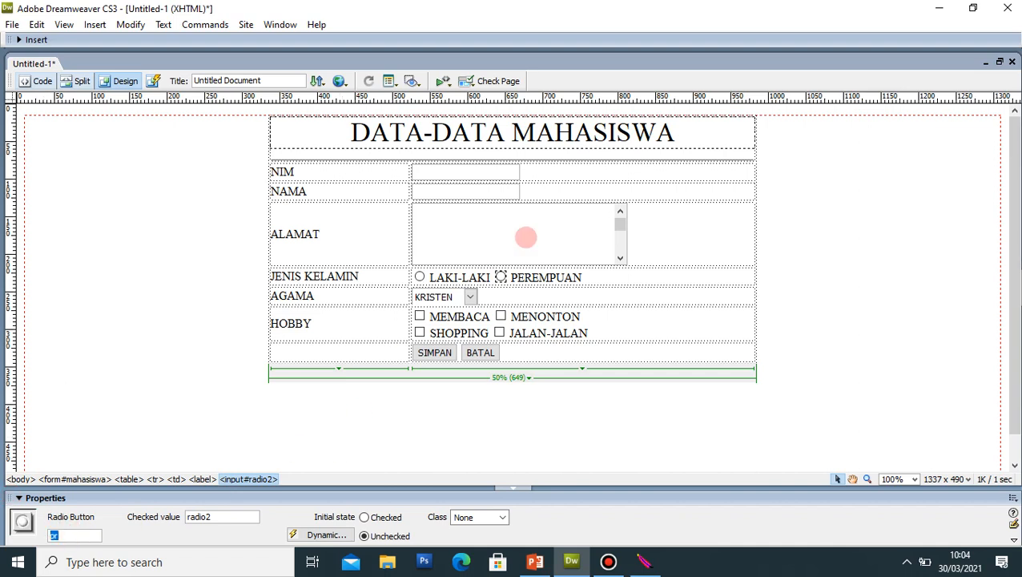
Step: Name the religion dropdown tagama and clear the MEMBACA checkbox's name
{"action": "left_click", "coordinate": [465, 296]}
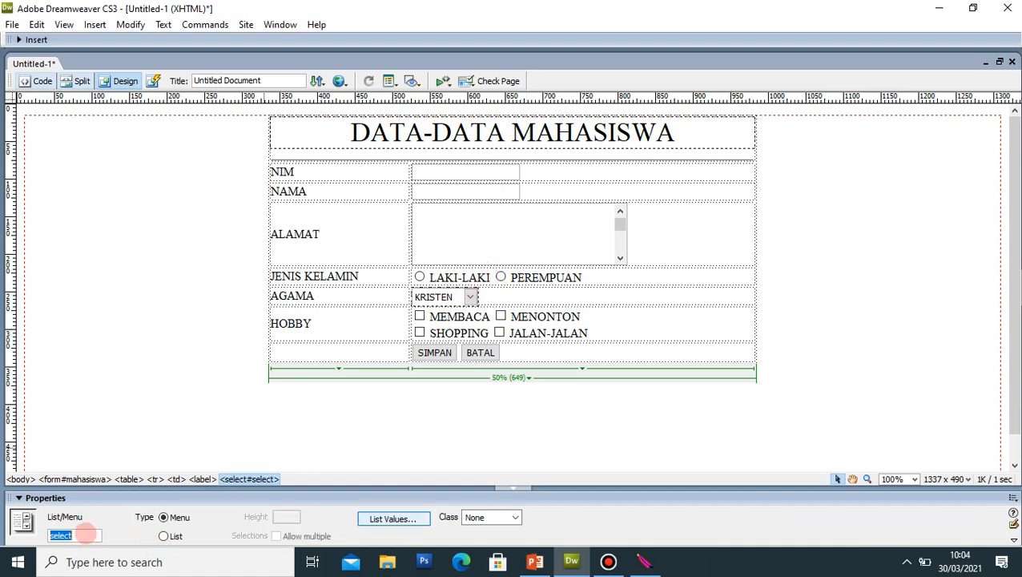
{"action": "type", "text": "tagama"}
{"action": "key", "text": "Return"}
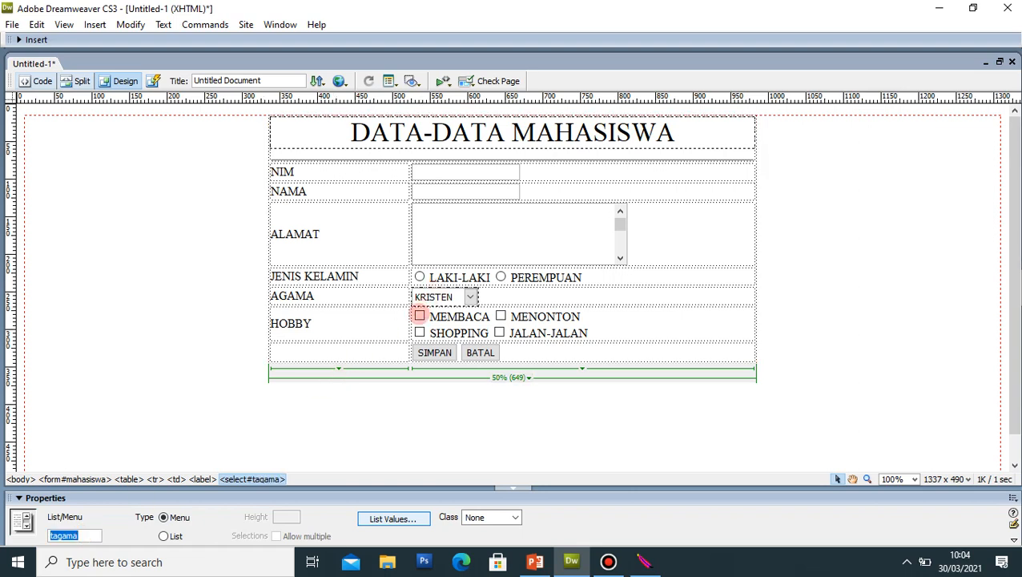
{"action": "left_click", "coordinate": [420, 316]}
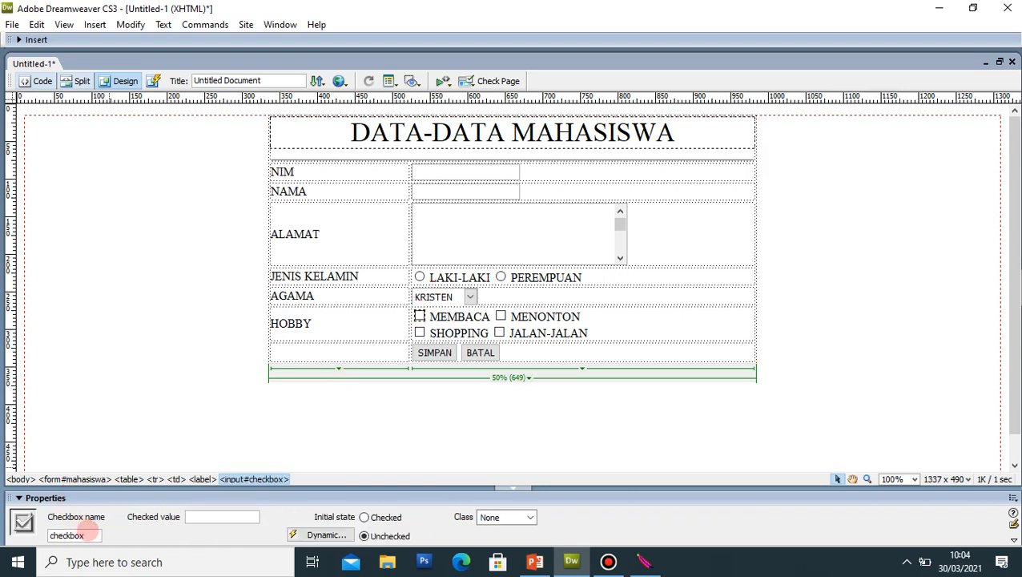
{"action": "left_click", "coordinate": [93, 535]}
{"action": "key", "text": "BackSpace"}
{"action": "key", "text": "BackSpace"}
{"action": "key", "text": "BackSpace"}
{"action": "key", "text": "BackSpace"}
{"action": "key", "text": "BackSpace"}
{"action": "key", "text": "BackSpace"}
{"action": "key", "text": "BackSpace"}
{"action": "key", "text": "BackSpace"}
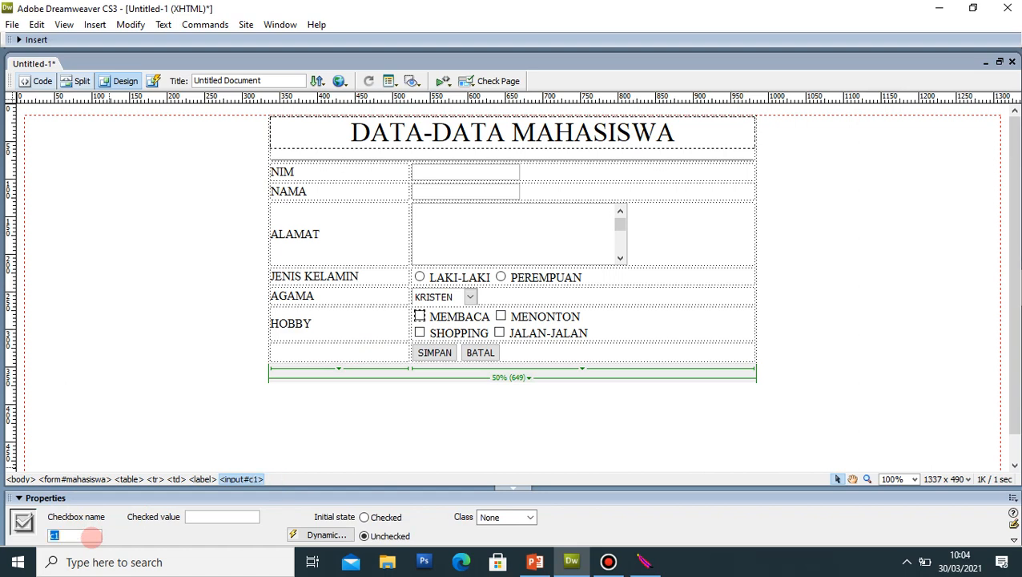
Step: Name the MENONTON and SHOPPING checkboxes c2 and c3
{"action": "left_click", "coordinate": [501, 316]}
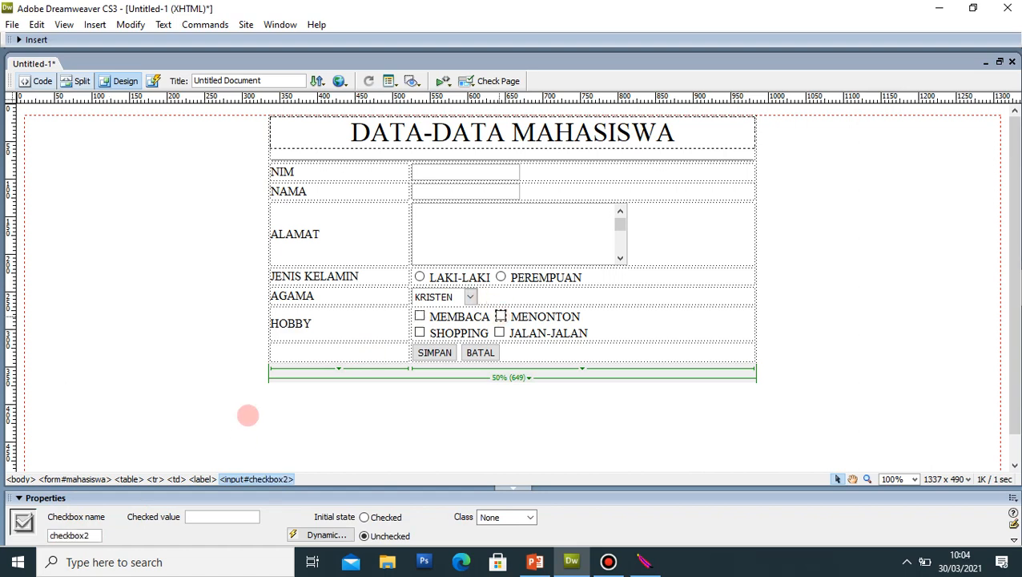
{"action": "double_click", "coordinate": [90, 535]}
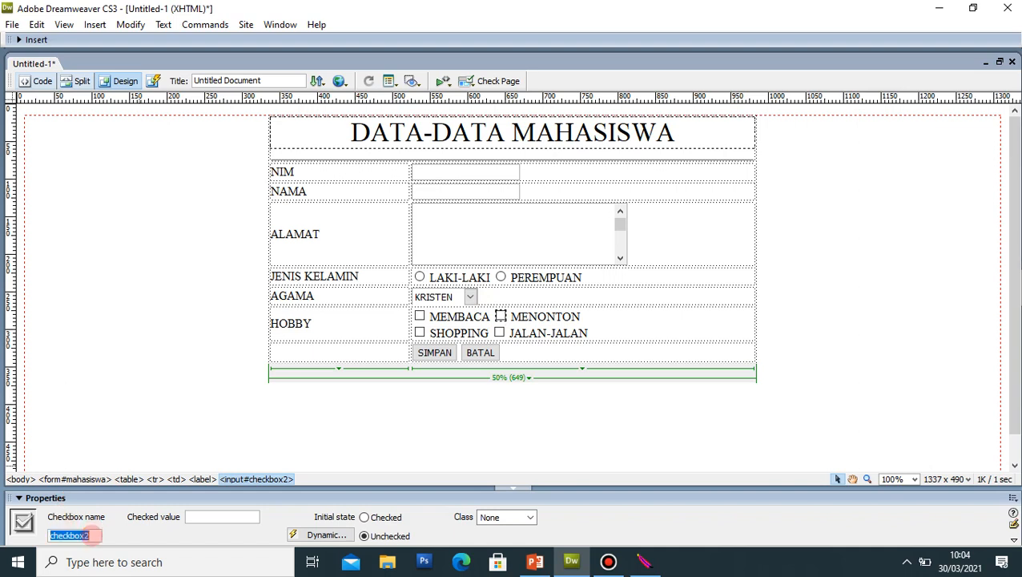
{"action": "type", "text": "c2"}
{"action": "key", "text": "Return"}
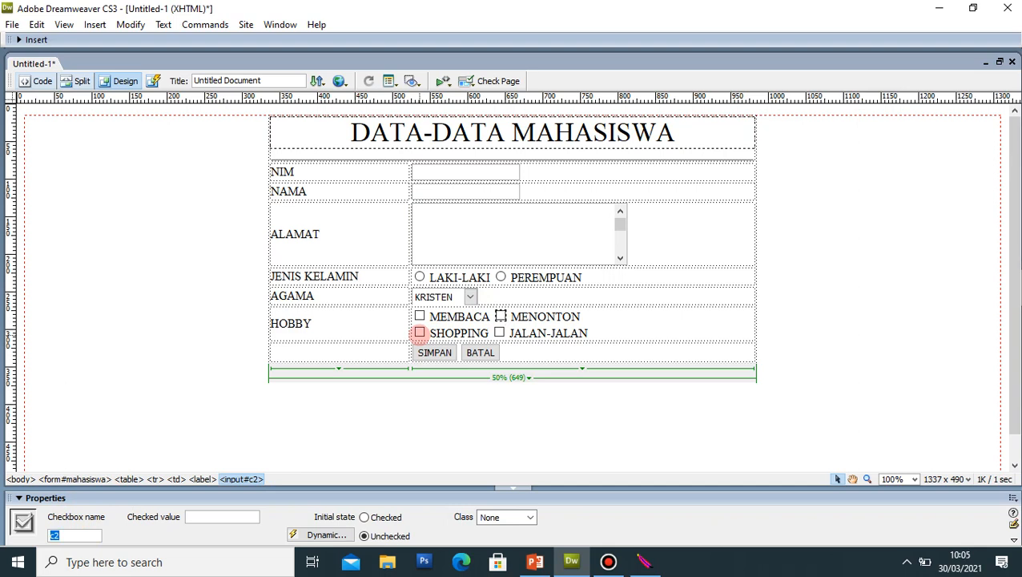
{"action": "left_click", "coordinate": [420, 331]}
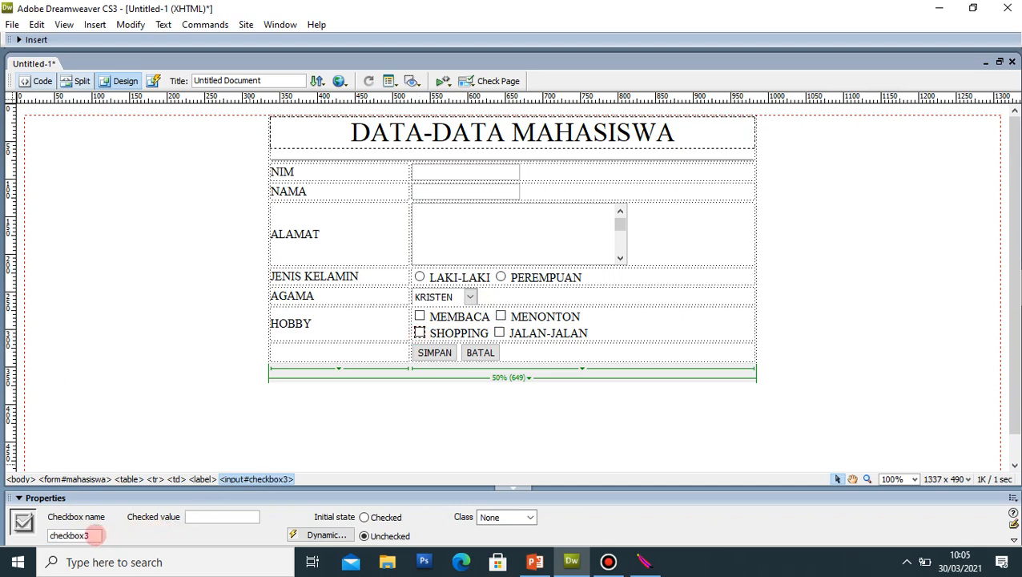
{"action": "double_click", "coordinate": [95, 535]}
{"action": "type", "text": "c3"}
{"action": "key", "text": "Return"}
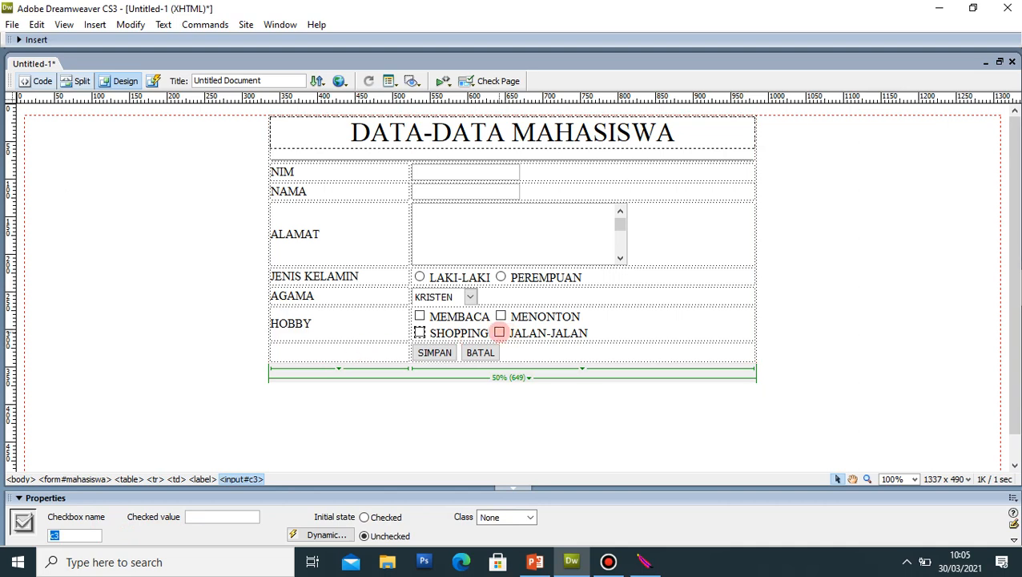
Step: Name the JALAN-JALAN checkbox c4
{"action": "left_click", "coordinate": [498, 332]}
{"action": "left_click", "coordinate": [88, 535]}
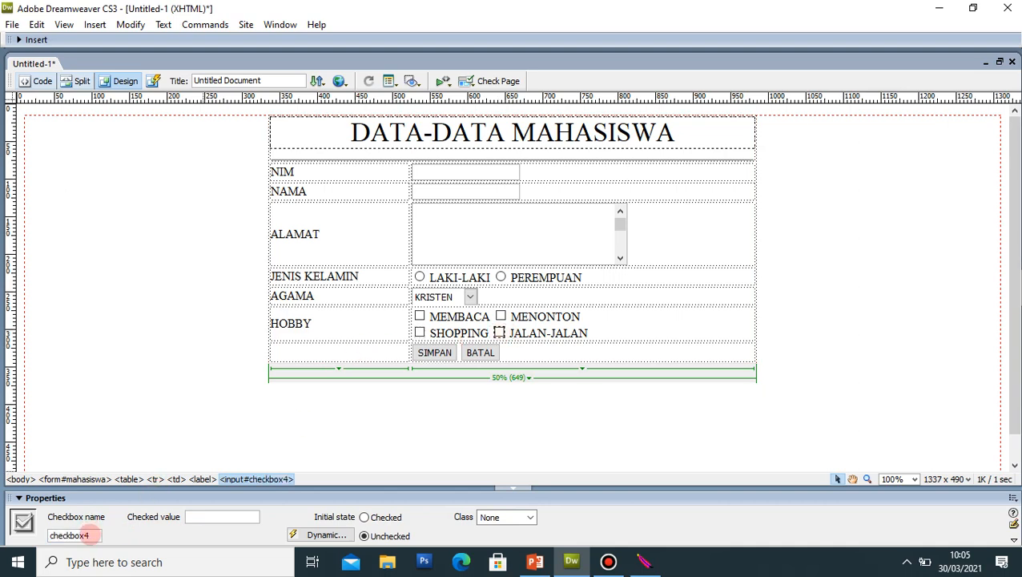
{"action": "double_click", "coordinate": [88, 536]}
{"action": "type", "text": "c4"}
{"action": "key", "text": "Return"}
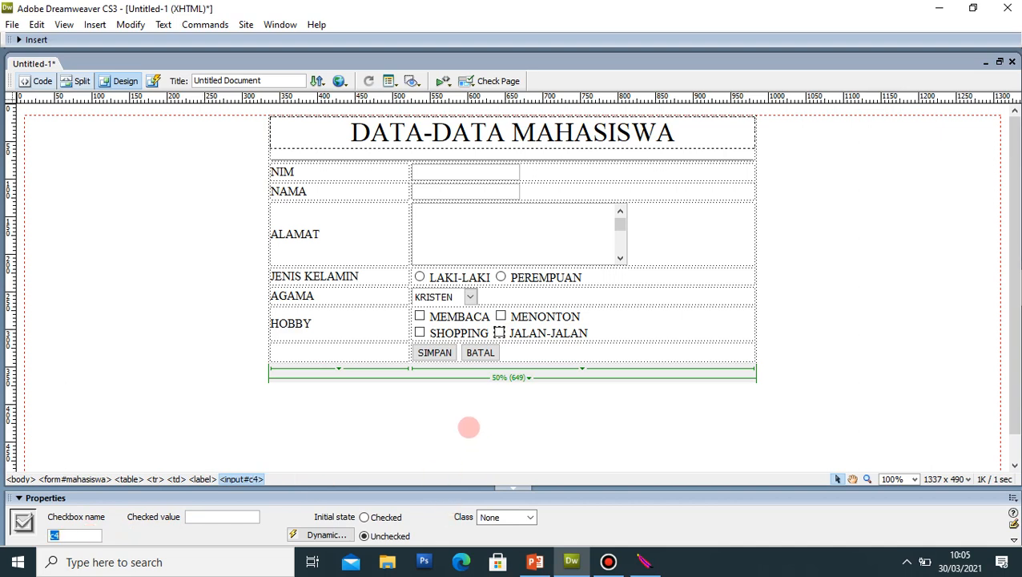
{"action": "left_click", "coordinate": [469, 427]}
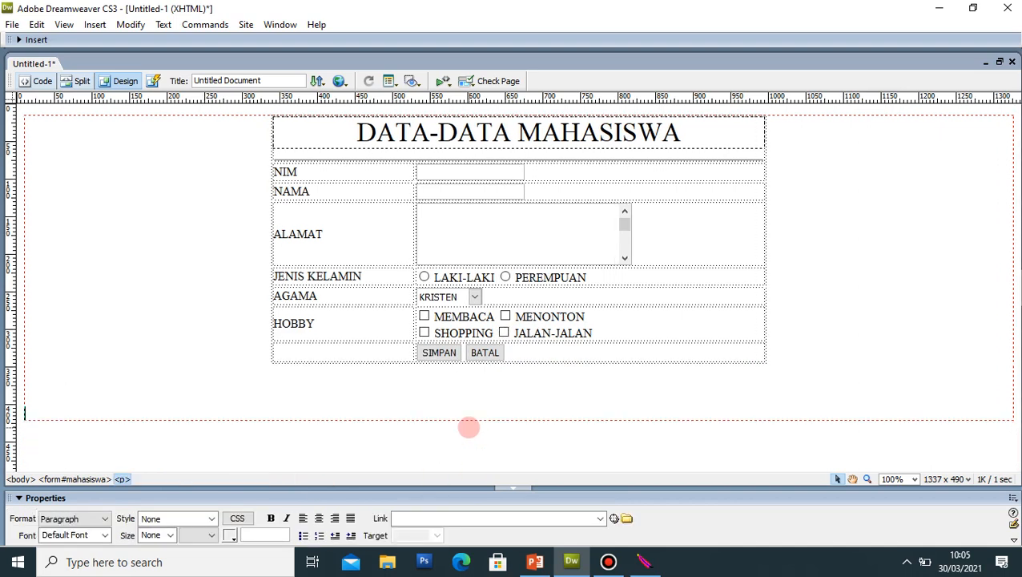
Step: Save the page as form_mahasiswa.php in C:\apache\htdocs
{"action": "left_click", "coordinate": [839, 236]}
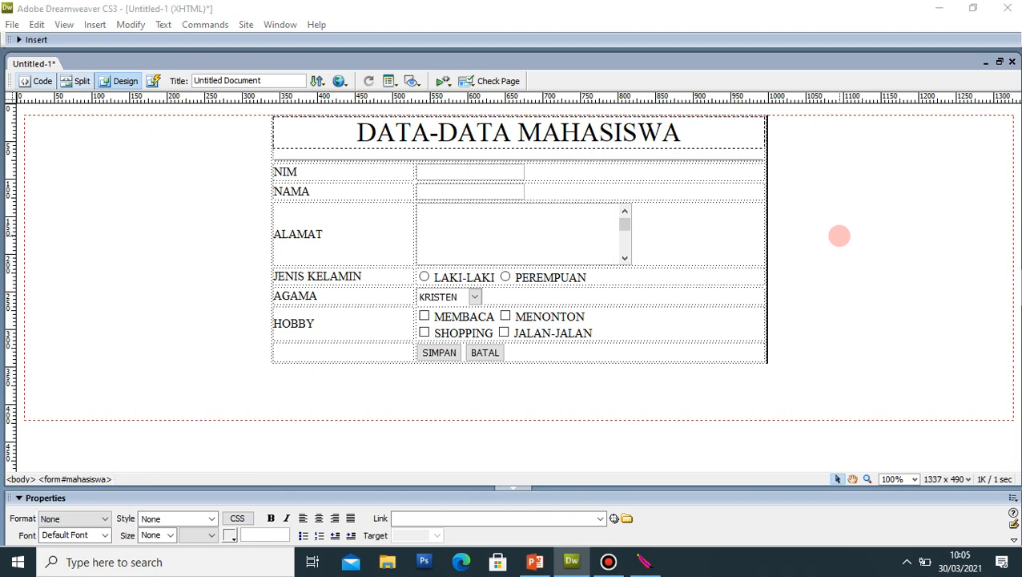
{"action": "key", "text": "ctrl+s"}
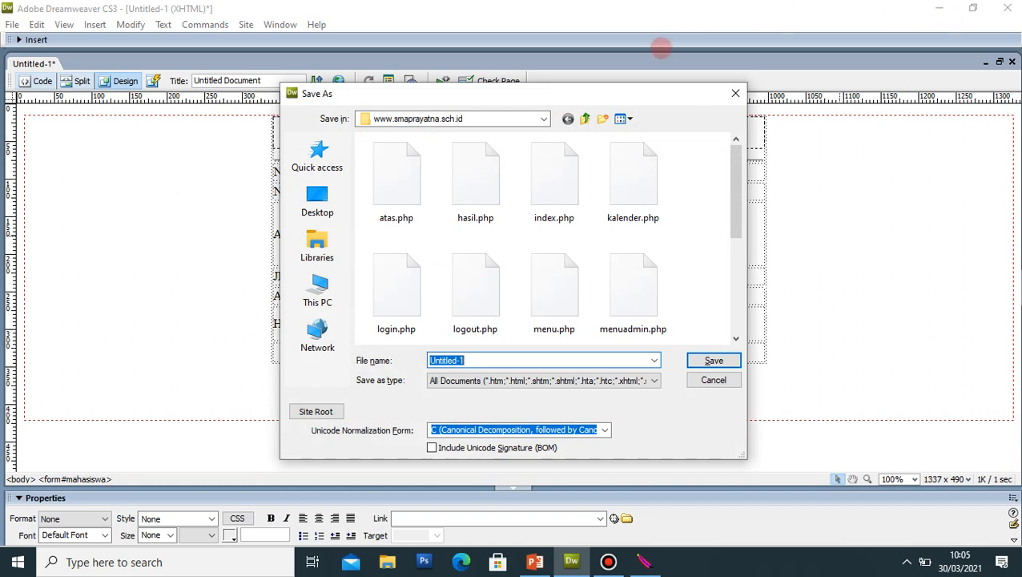
{"action": "left_click", "coordinate": [542, 118]}
{"action": "left_click", "coordinate": [542, 118]}
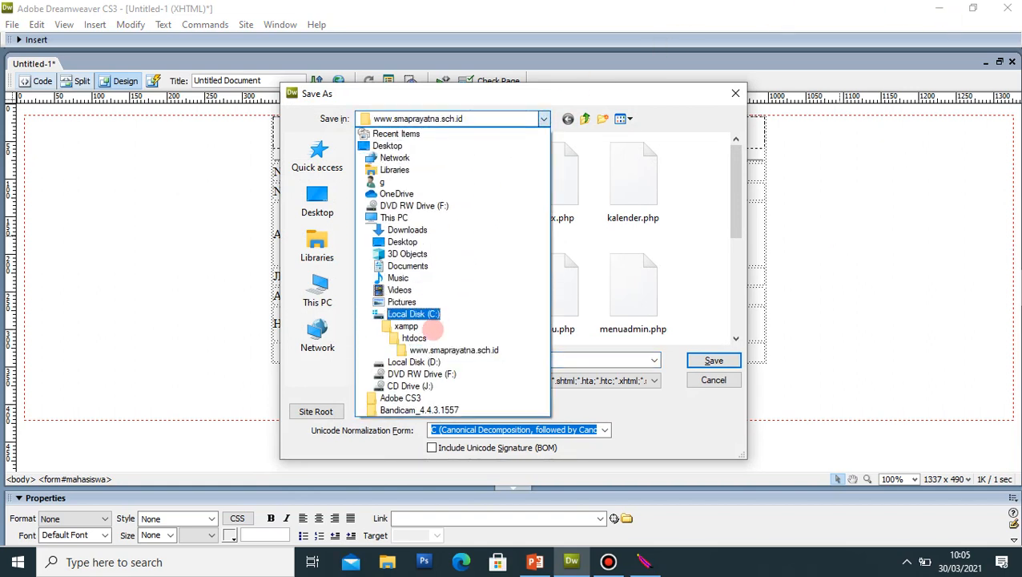
{"action": "left_click", "coordinate": [443, 310]}
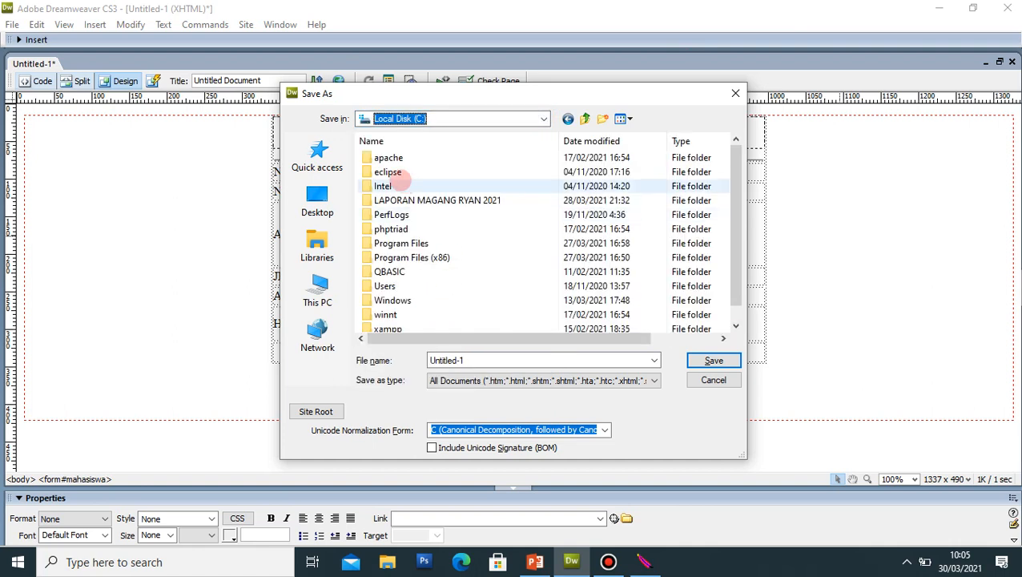
{"action": "left_click", "coordinate": [398, 159]}
{"action": "double_click", "coordinate": [398, 158]}
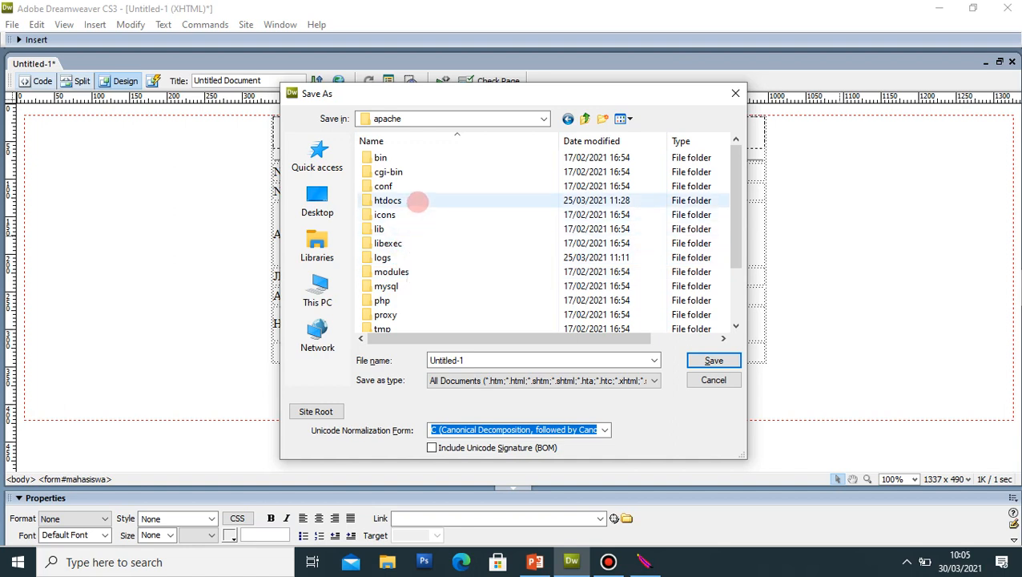
{"action": "double_click", "coordinate": [388, 200]}
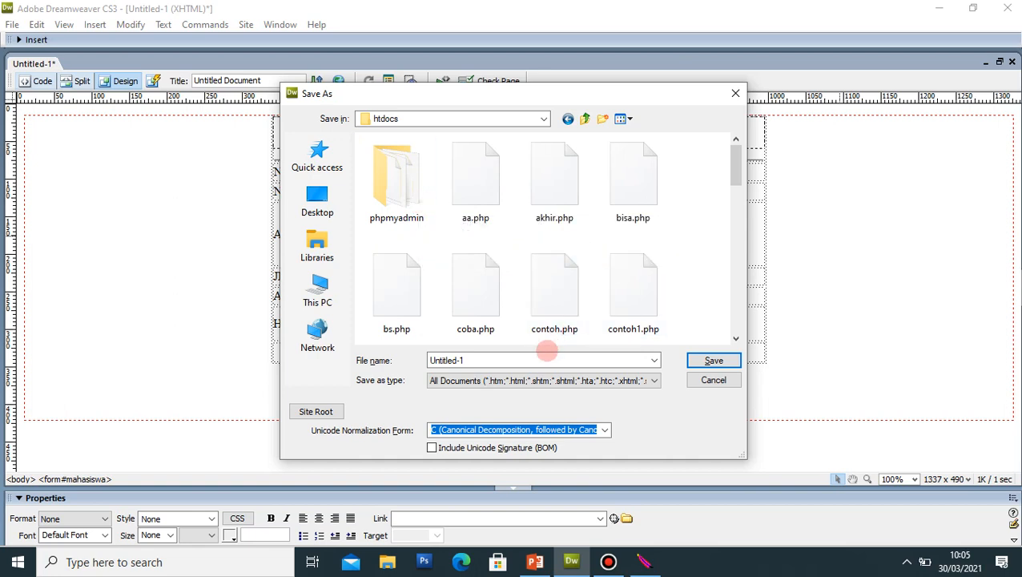
{"action": "left_click", "coordinate": [536, 357]}
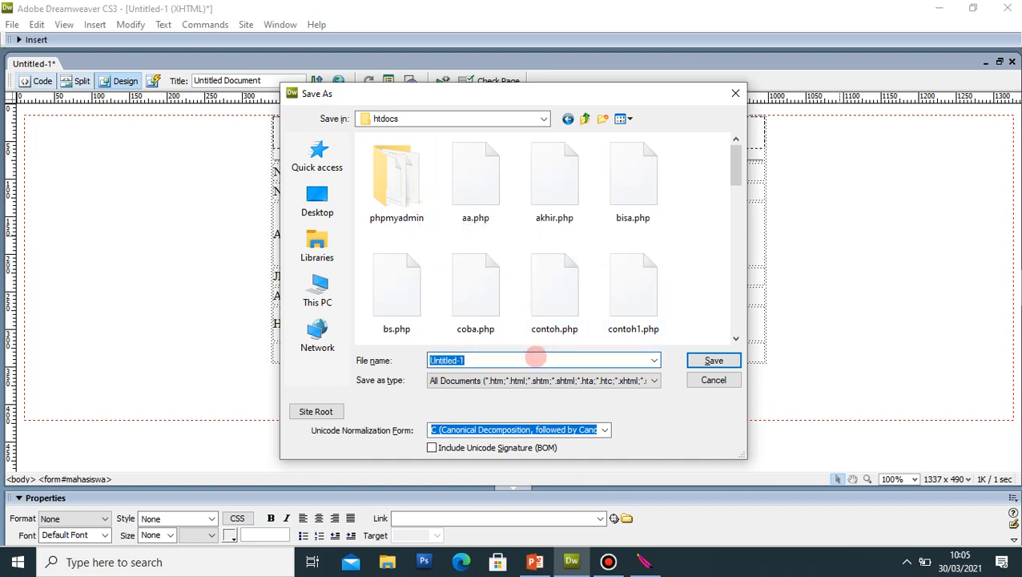
{"action": "type", "text": "form"}
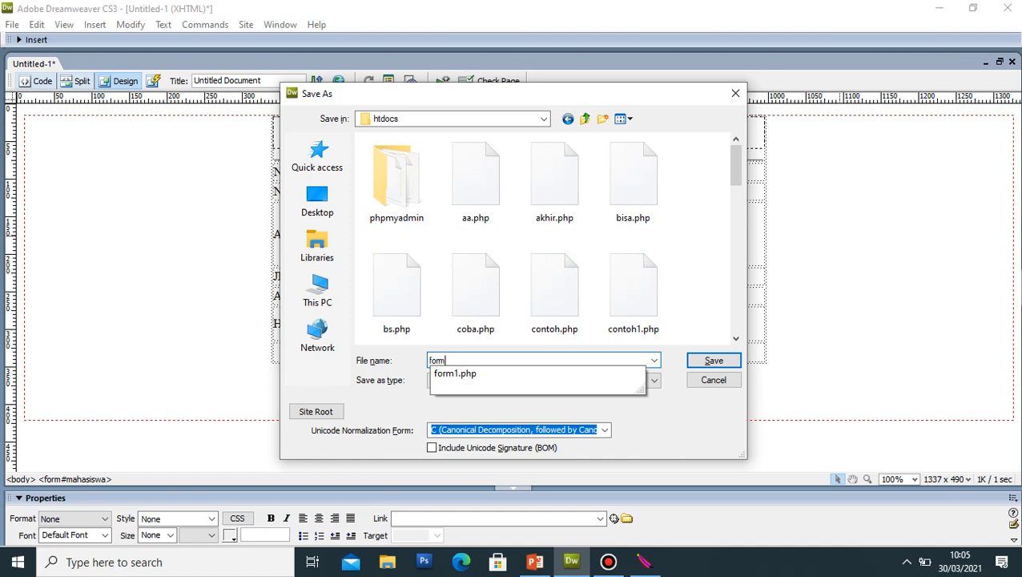
{"action": "type", "text": "_"}
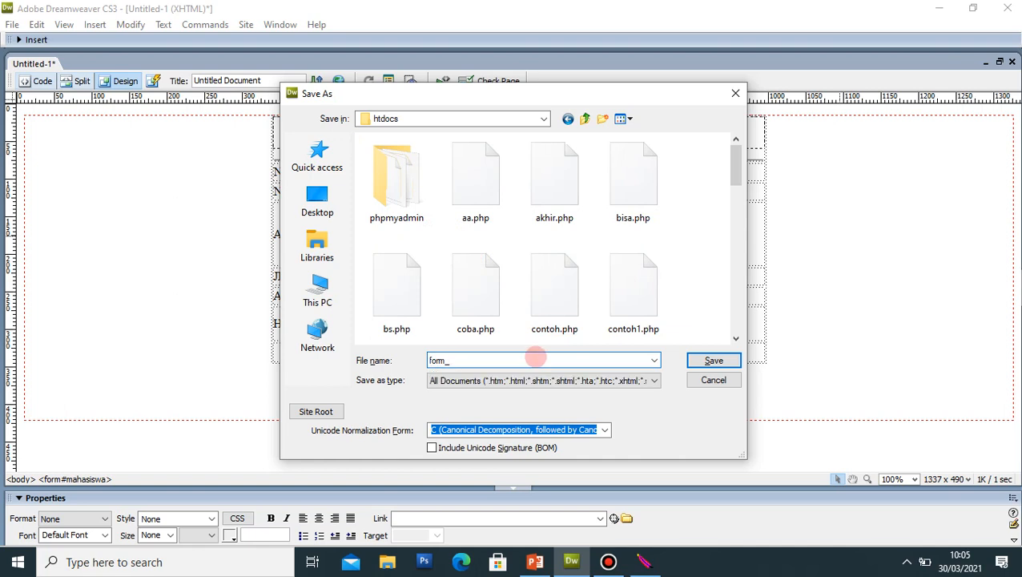
{"action": "type", "text": "mahasiswa.php"}
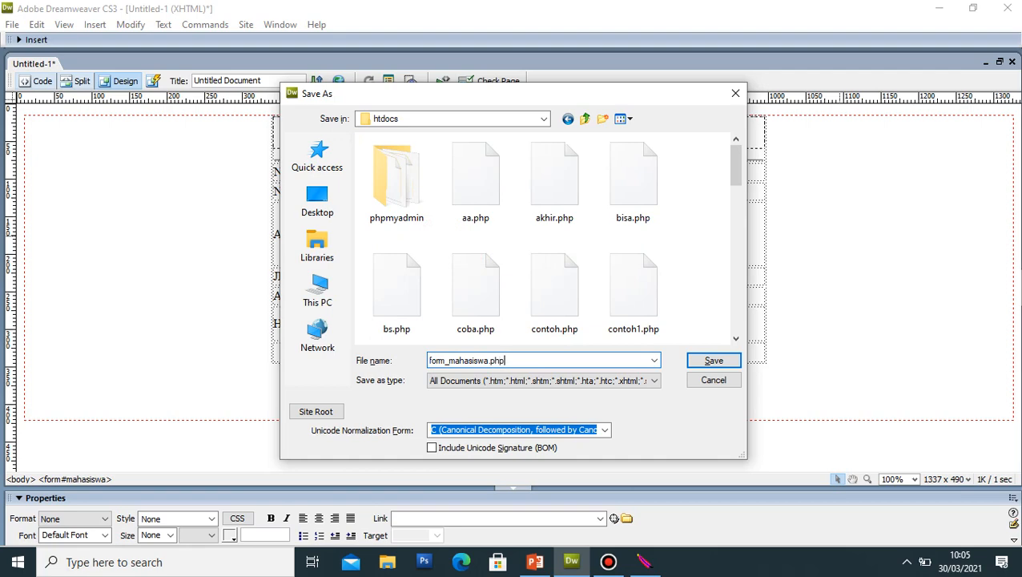
{"action": "key", "text": "Return"}
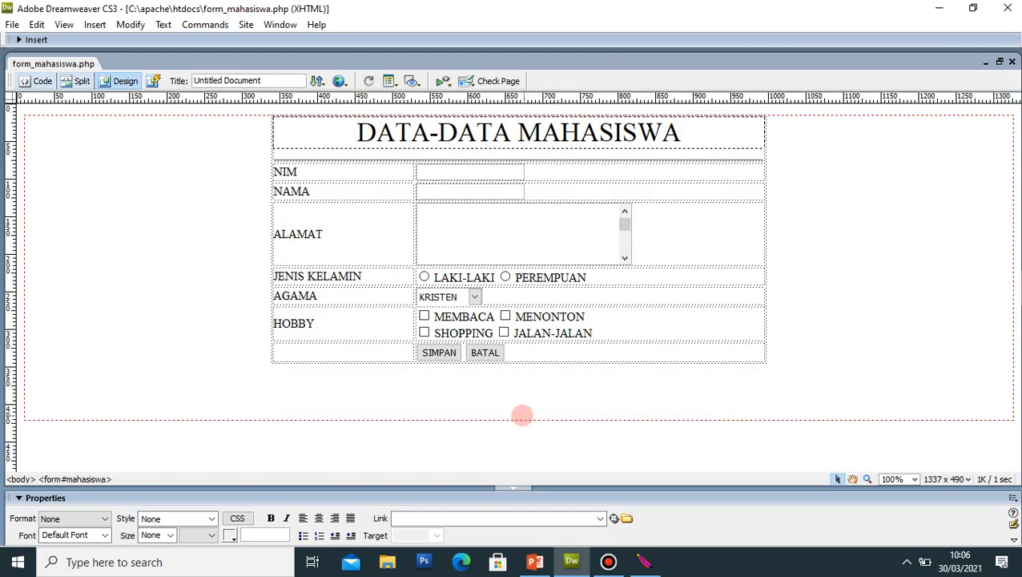
Step: Check the form's settings, then create a new blank PHP page
{"action": "left_click", "coordinate": [512, 420]}
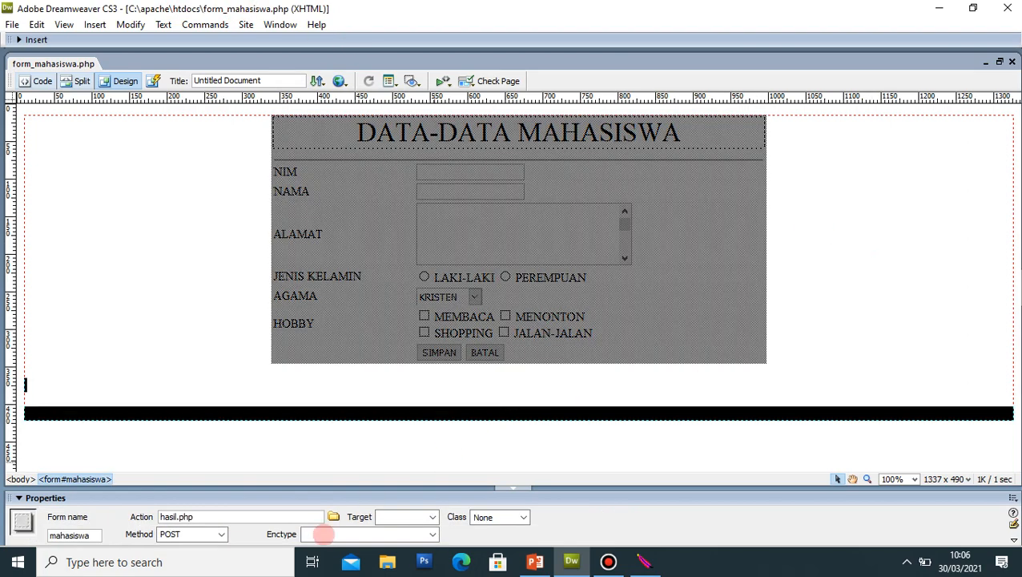
{"action": "left_click", "coordinate": [148, 302]}
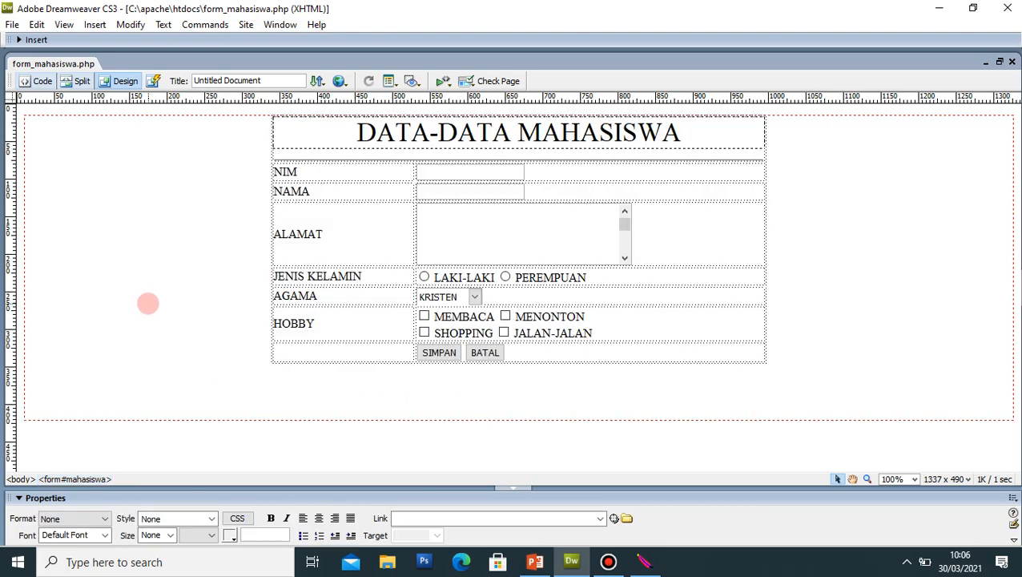
{"action": "key", "text": "ctrl+n"}
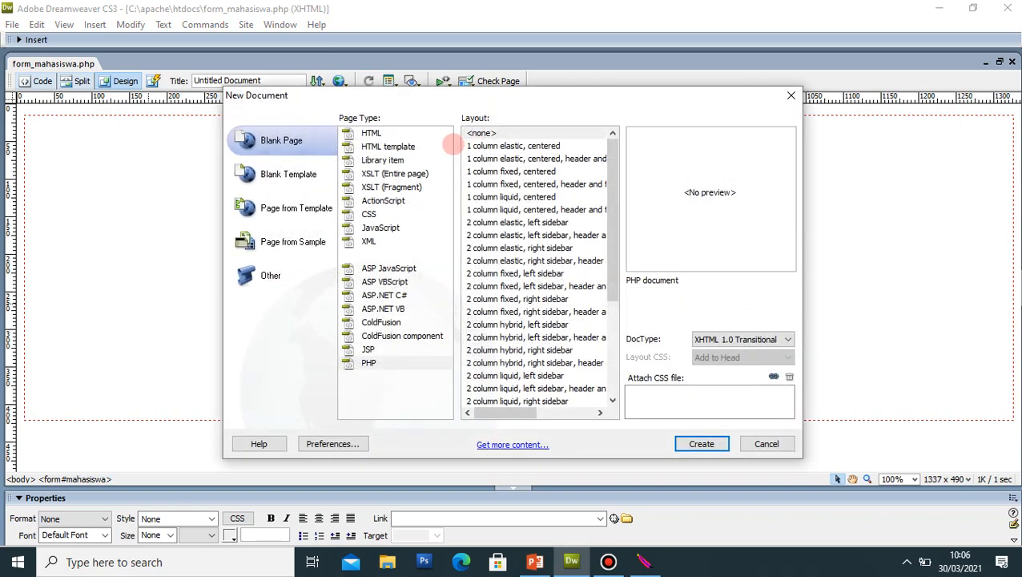
{"action": "left_click", "coordinate": [369, 213]}
{"action": "double_click", "coordinate": [370, 363]}
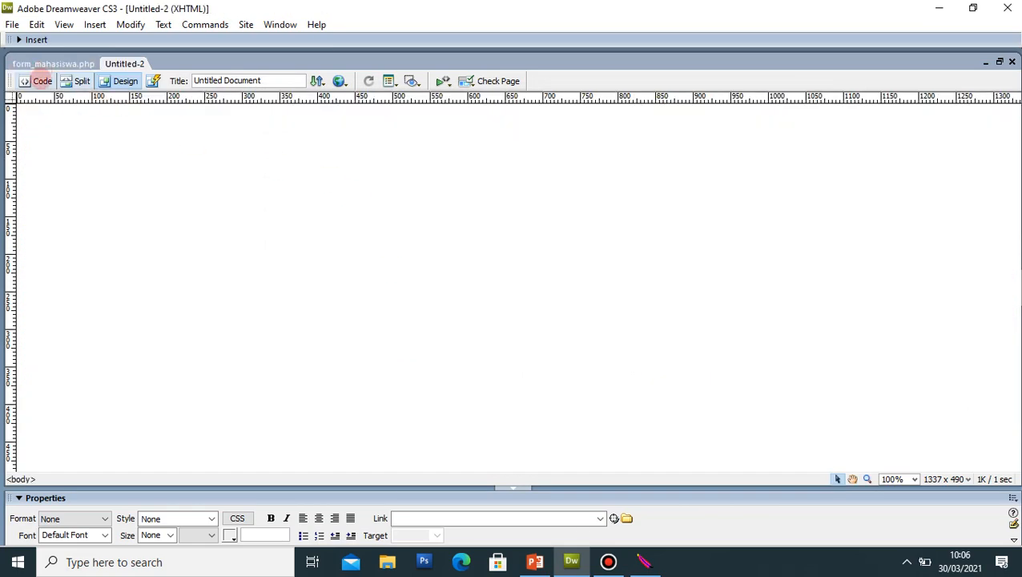
{"action": "left_click", "coordinate": [42, 81]}
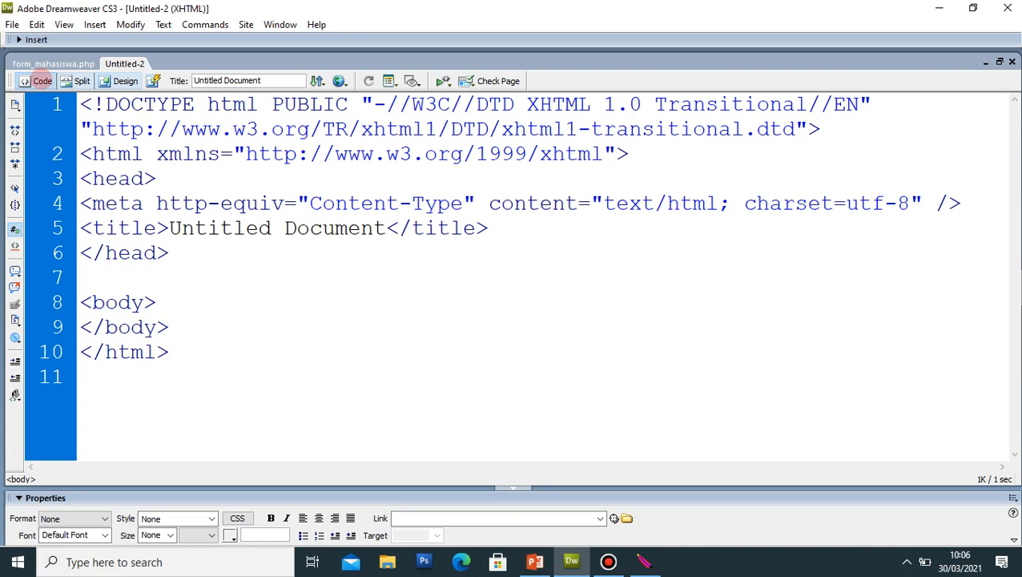
{"action": "left_click", "coordinate": [120, 80]}
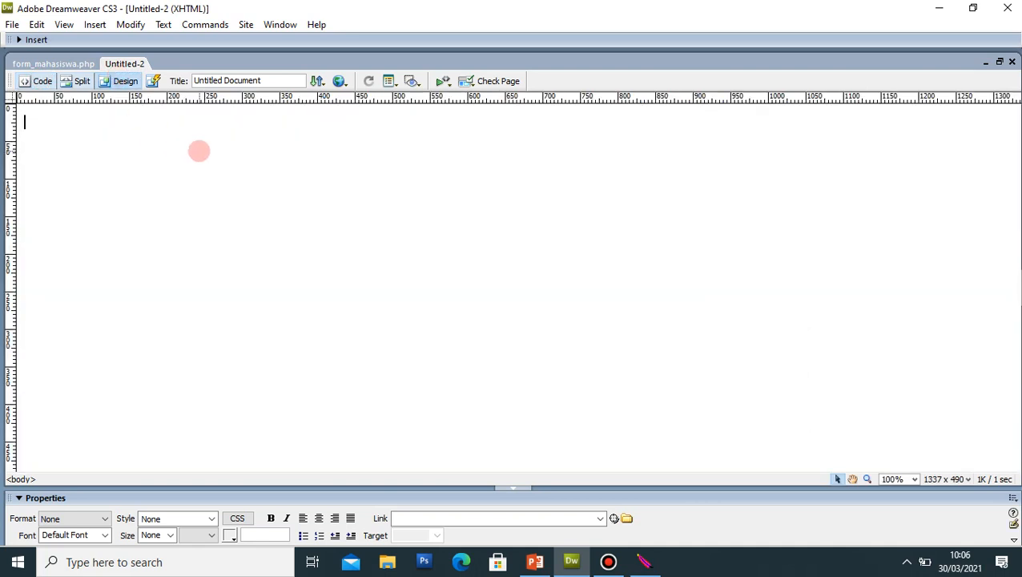
Step: Type 'Terima kasih...Data anda sedang kami proses...' on the page and bring up its save dialog
{"action": "type", "text": "Terima kasih"}
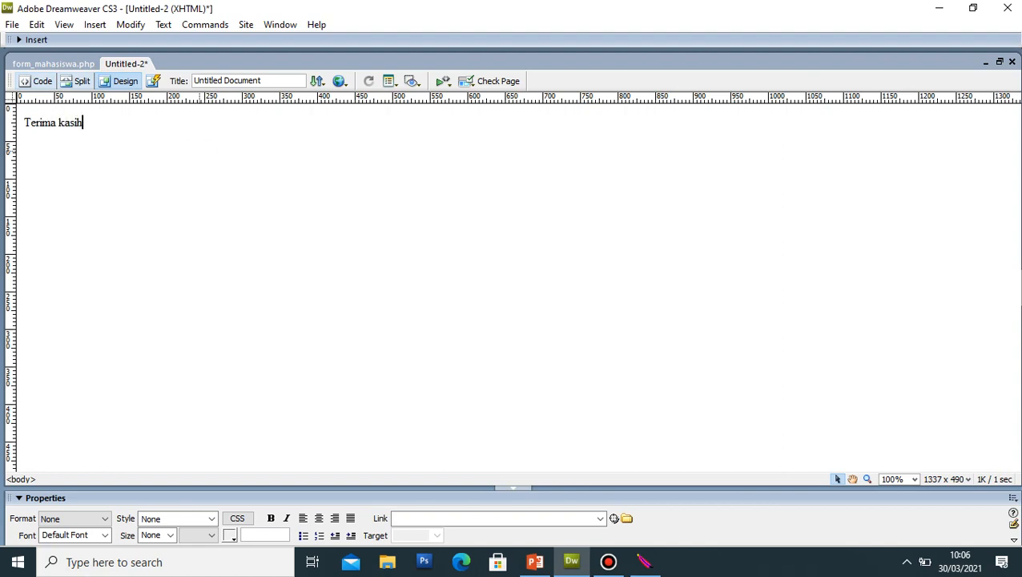
{"action": "left_click", "coordinate": [199, 151]}
{"action": "type", "text": "h...d"}
{"action": "key", "text": "BackSpace"}
{"action": "type", "text": "Data anda "}
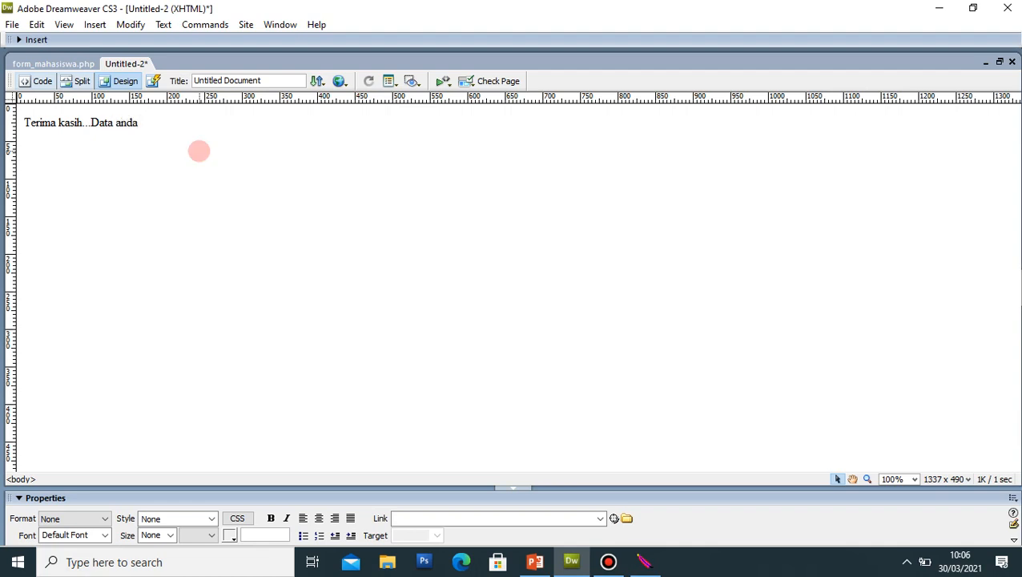
{"action": "type", "text": "sedang kami pros"}
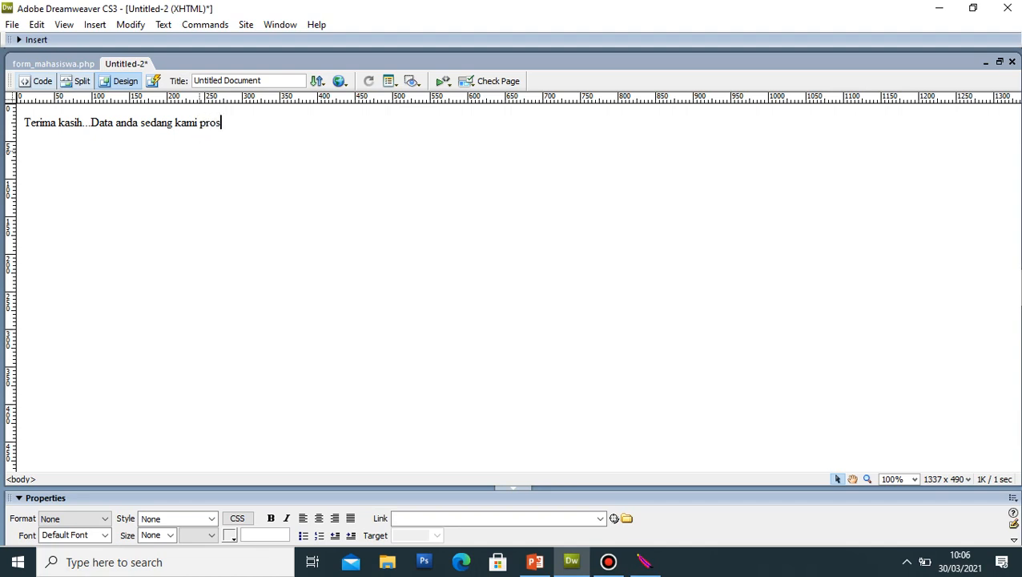
{"action": "type", "text": "es..."}
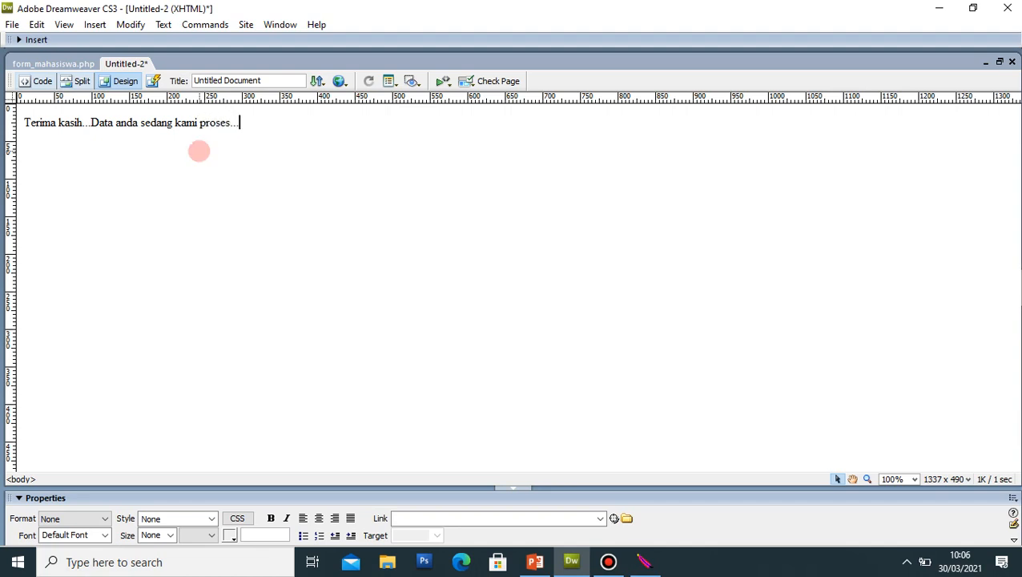
{"action": "key", "text": "ctrl+s"}
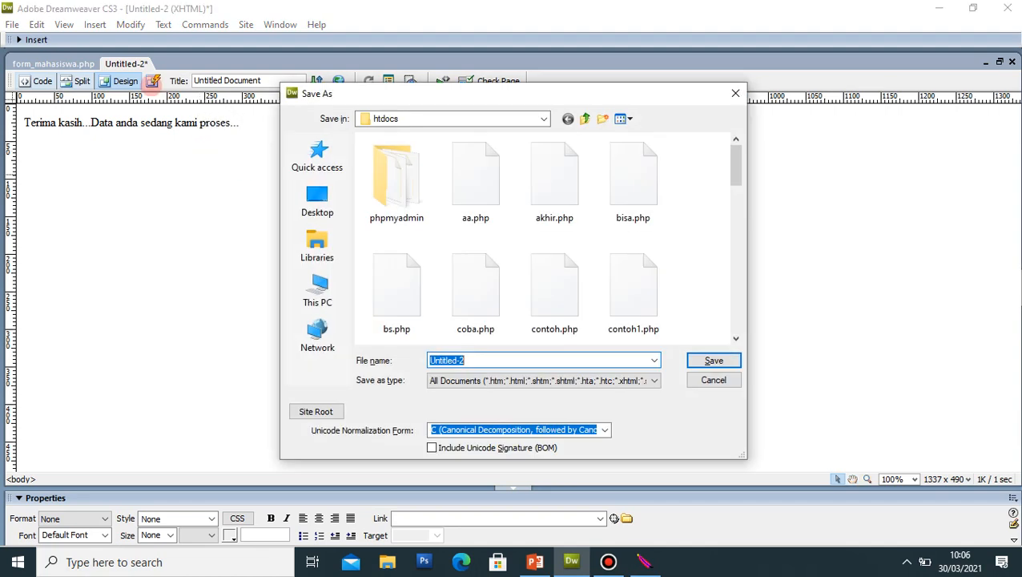
Step: Save the new thank-you page as hasil.php in htdocs
{"action": "type", "text": "hasil"}
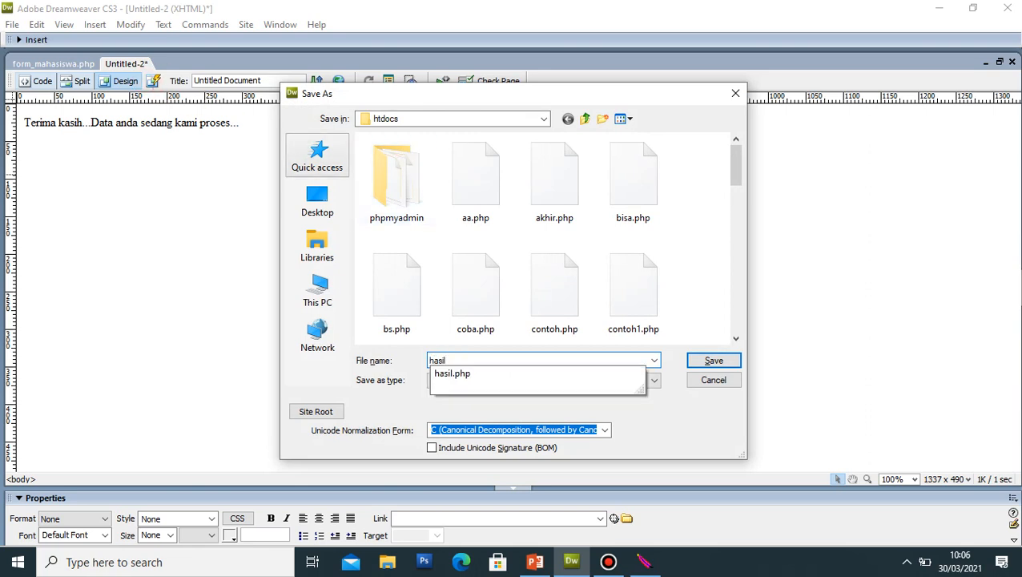
{"action": "type", "text": ".php"}
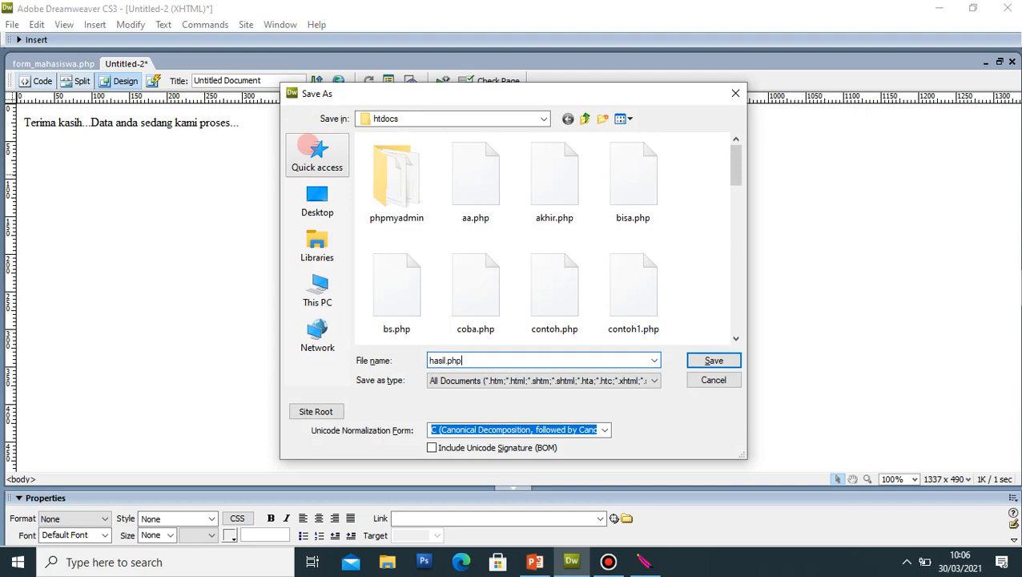
{"action": "key", "text": "Return"}
{"action": "key", "text": "Return"}
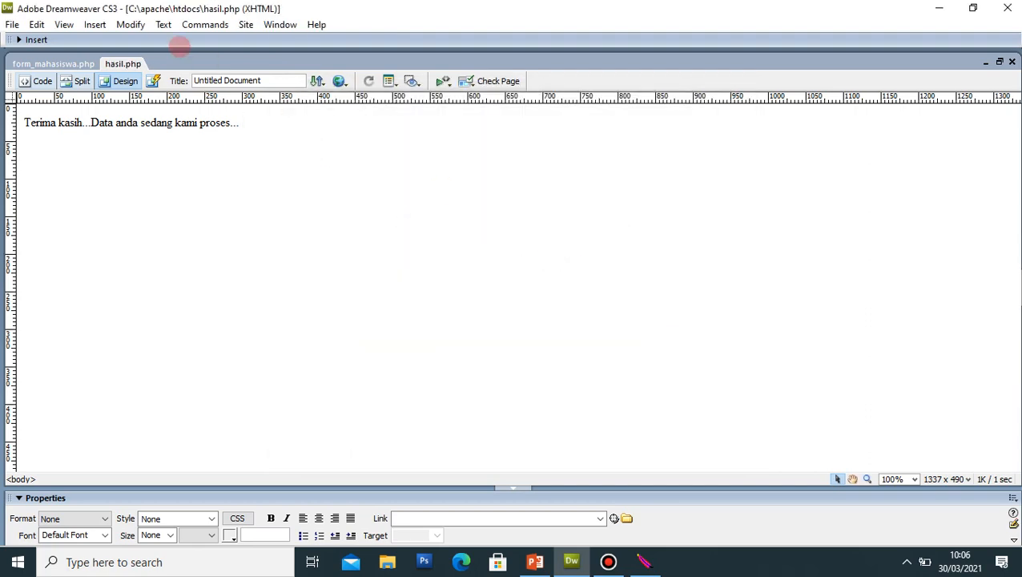
{"action": "left_click", "coordinate": [58, 65]}
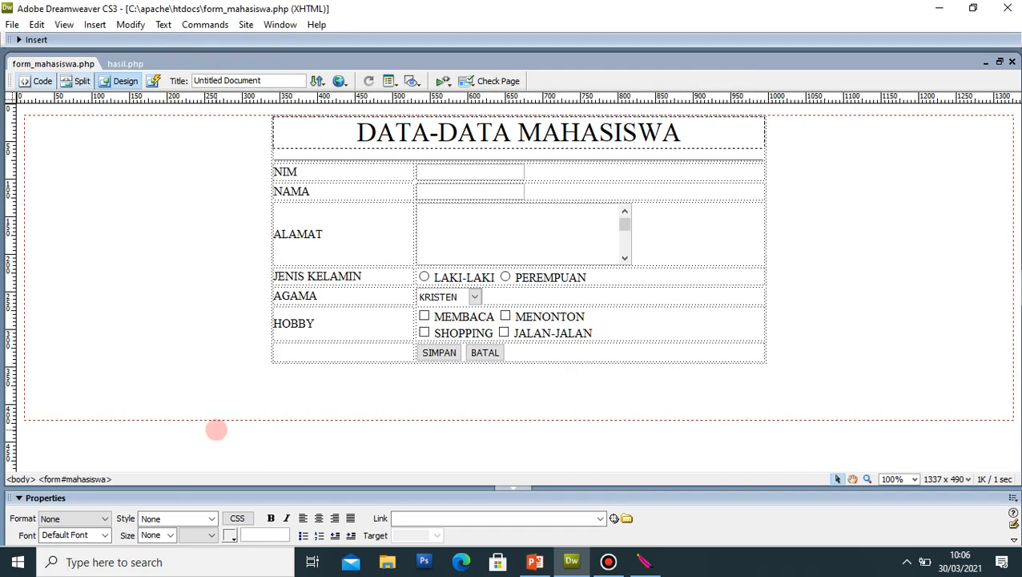
Step: Review form_mahasiswa.php's form settings, then minimise Dreamweaver and PowerPoint to show the desktop
{"action": "left_click", "coordinate": [219, 418]}
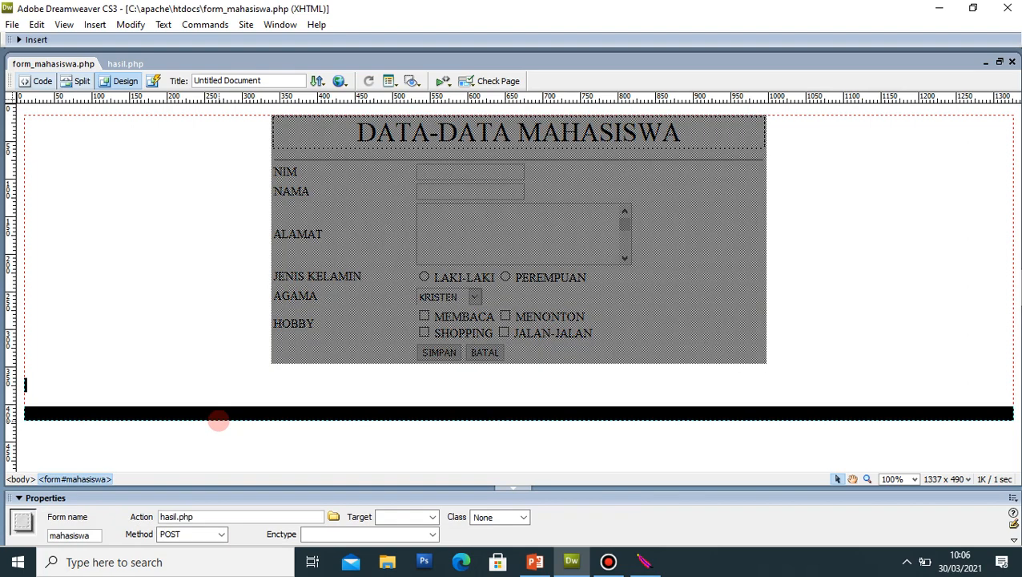
{"action": "left_click", "coordinate": [167, 219]}
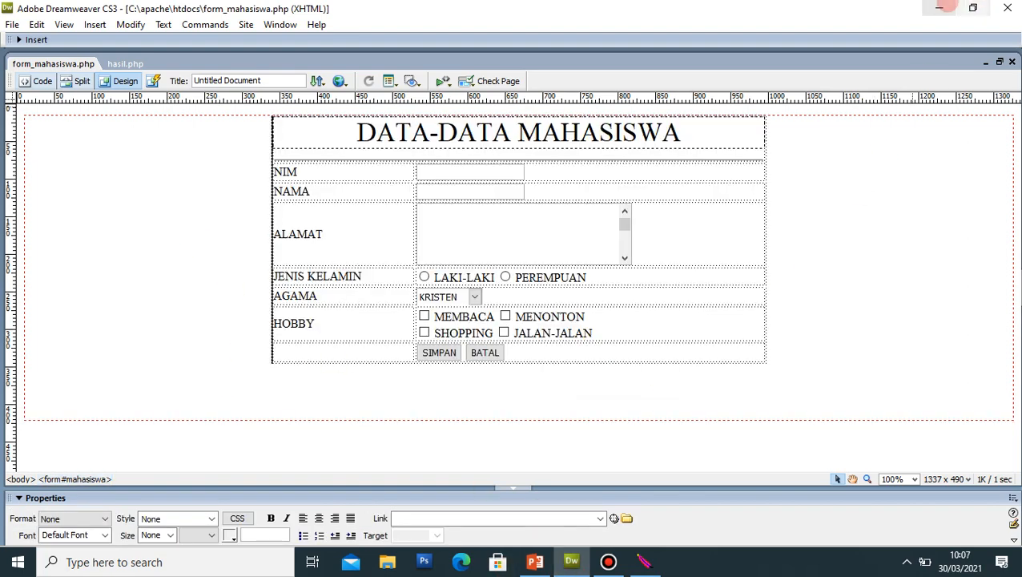
{"action": "left_click", "coordinate": [939, 8]}
{"action": "left_click", "coordinate": [941, 9]}
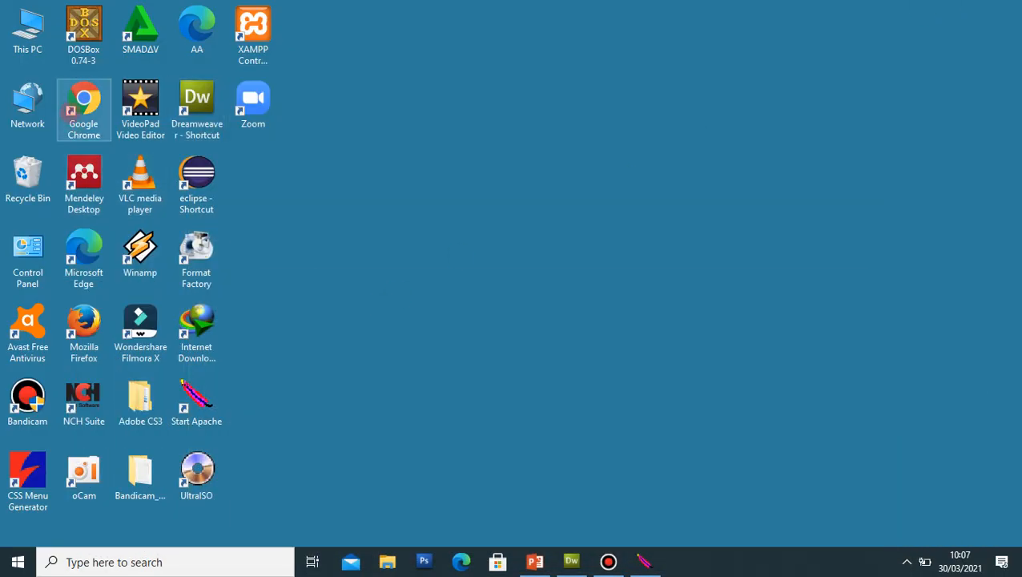
Step: Launch Chrome and load localhost/form_mahasiswa.php
{"action": "double_click", "coordinate": [69, 110]}
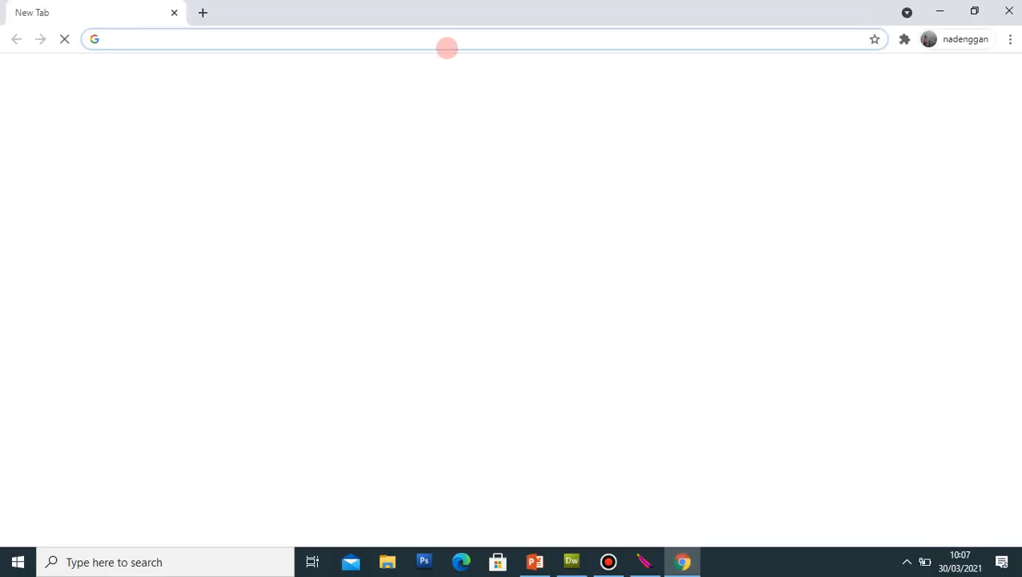
{"action": "left_click", "coordinate": [452, 37]}
{"action": "type", "text": "localhost/phpmyadmin"}
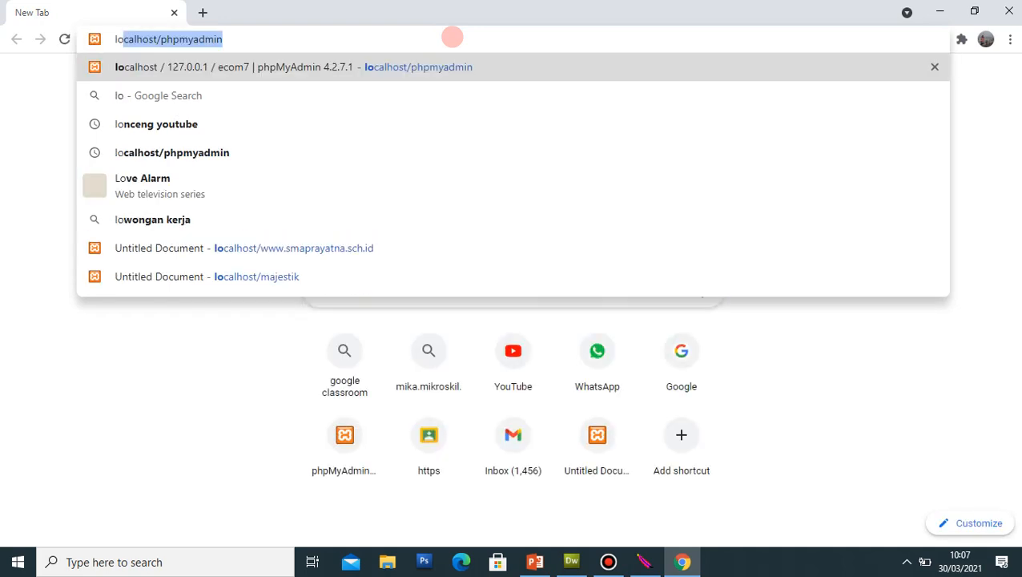
{"action": "key", "text": "End"}
{"action": "key", "text": "BackSpace"}
{"action": "key", "text": "BackSpace"}
{"action": "key", "text": "BackSpace"}
{"action": "key", "text": "BackSpace"}
{"action": "key", "text": "BackSpace"}
{"action": "key", "text": "BackSpace"}
{"action": "key", "text": "BackSpace"}
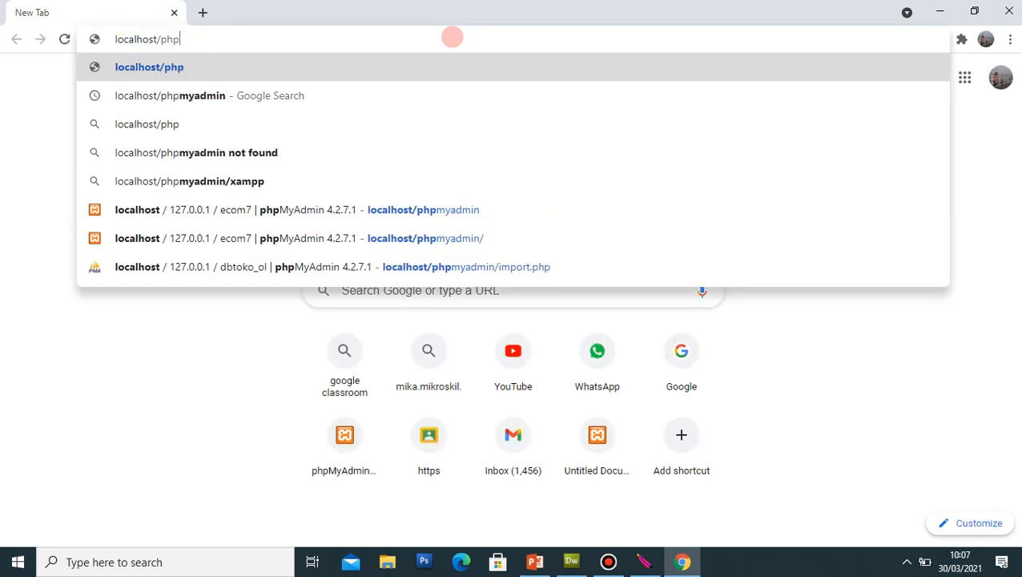
{"action": "key", "text": "BackSpace"}
{"action": "key", "text": "BackSpace"}
{"action": "key", "text": "BackSpace"}
{"action": "type", "text": "form"}
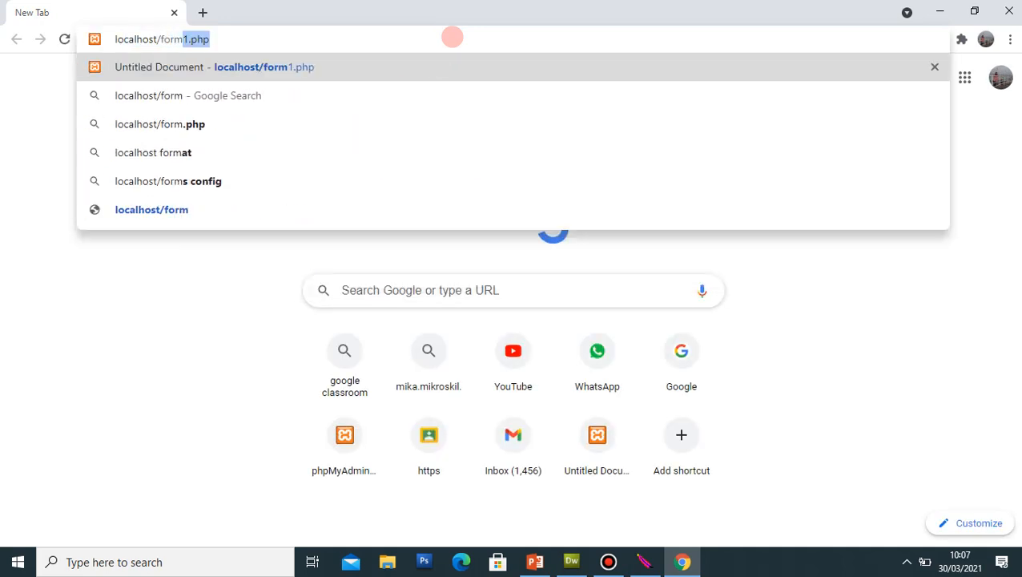
{"action": "type", "text": "_mahasi"}
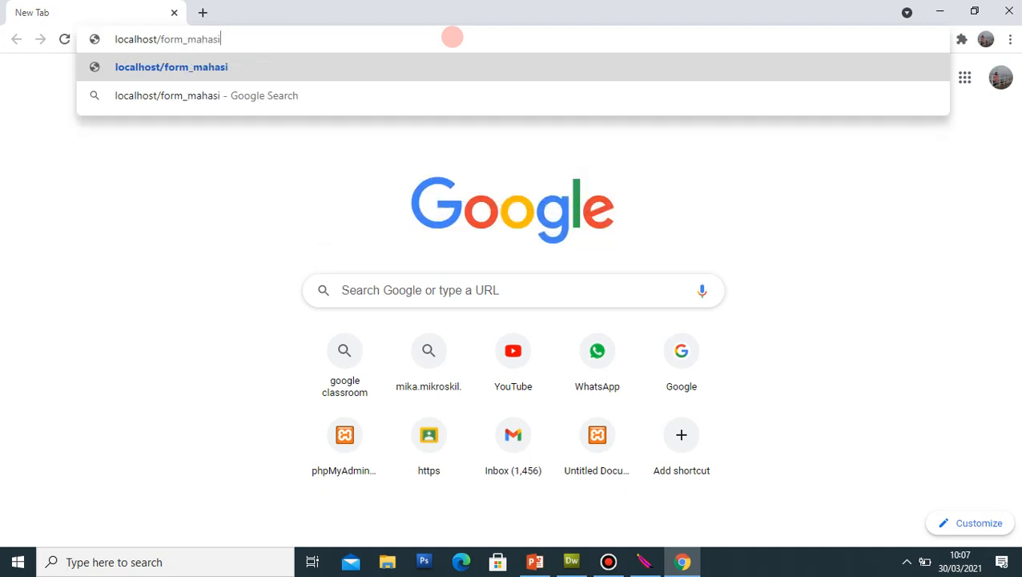
{"action": "type", "text": "swa.php"}
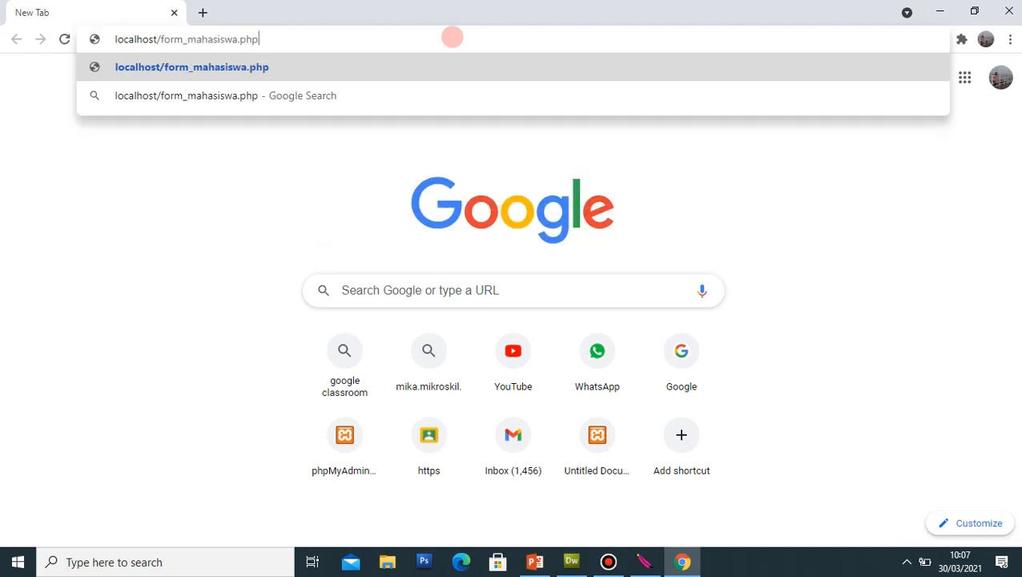
{"action": "key", "text": "Return"}
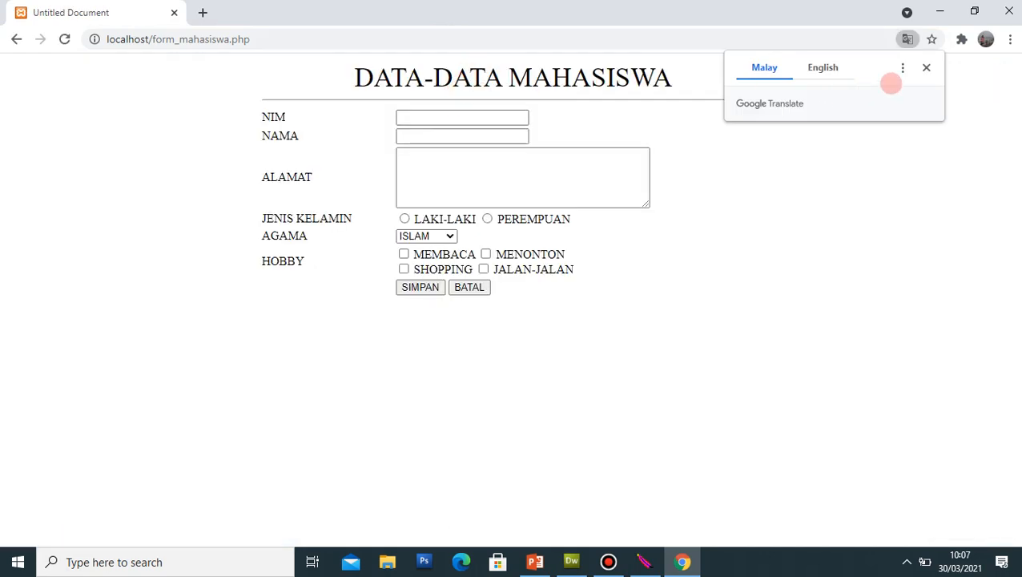
Step: Dismiss the translate offer, zoom the page to 150%, and enter the student's NIM
{"action": "left_click", "coordinate": [926, 67]}
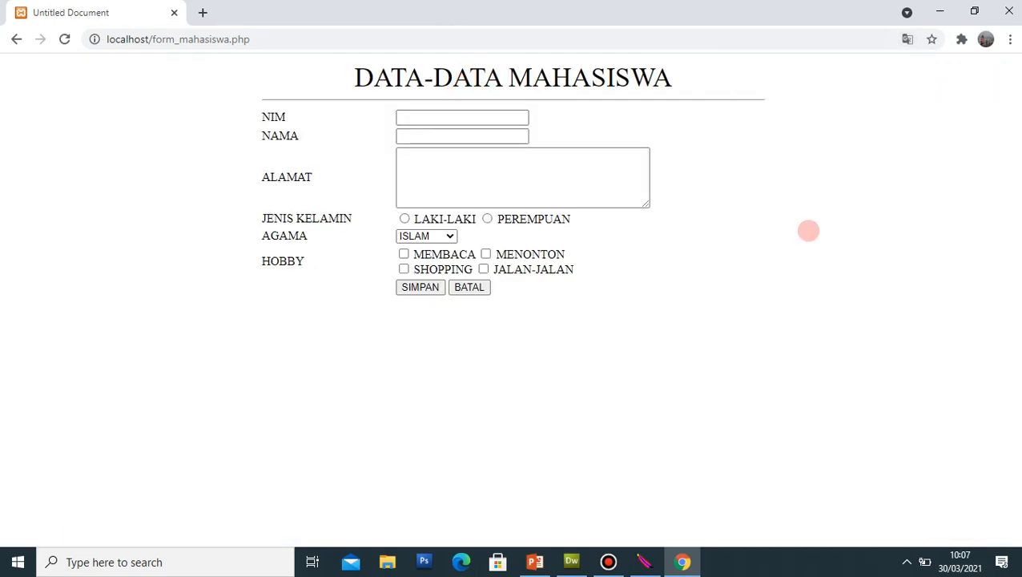
{"action": "key", "text": "ctrl+plus"}
{"action": "key", "text": "ctrl+plus"}
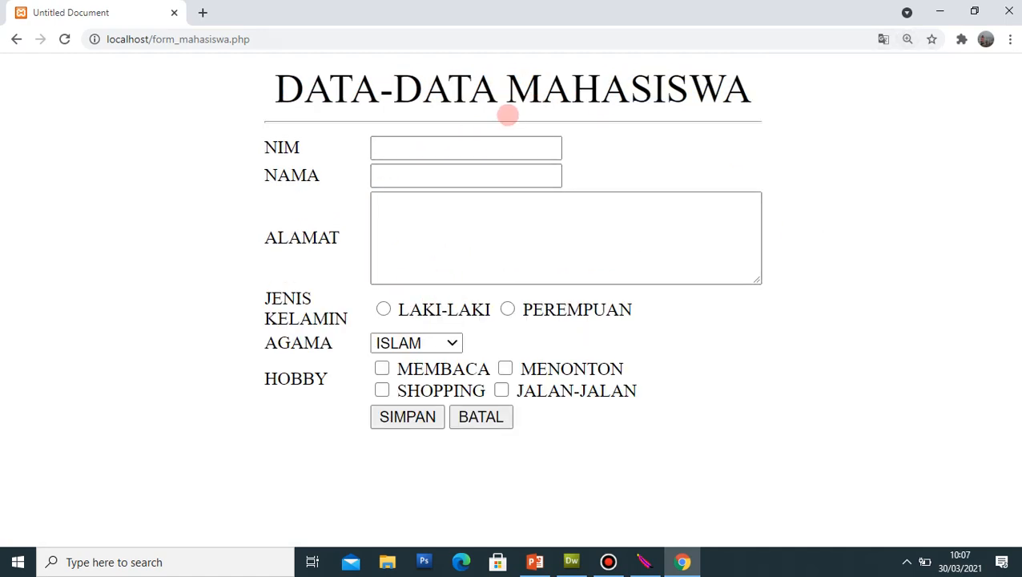
{"action": "left_click", "coordinate": [480, 146]}
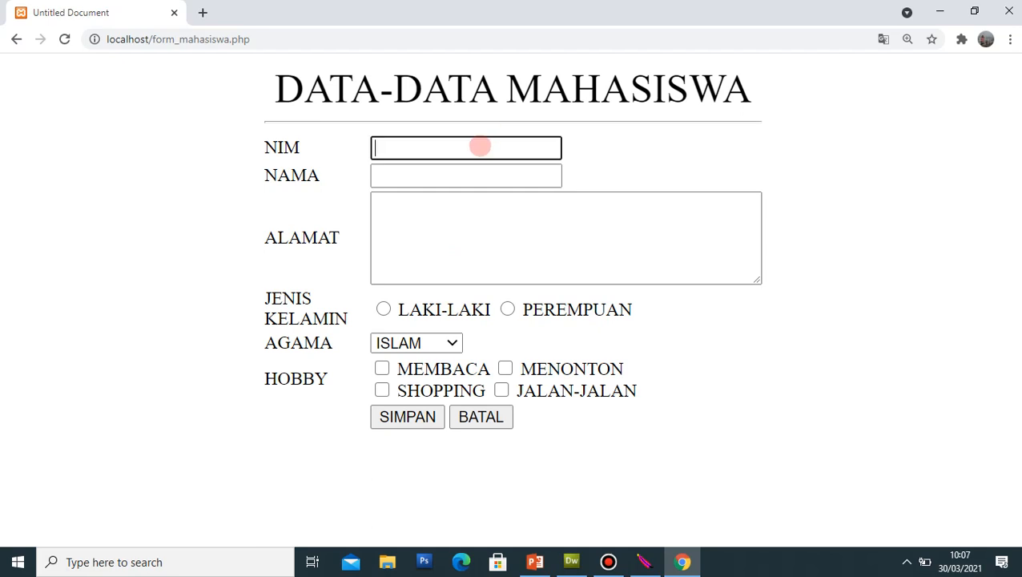
{"action": "type", "text": "19320111"}
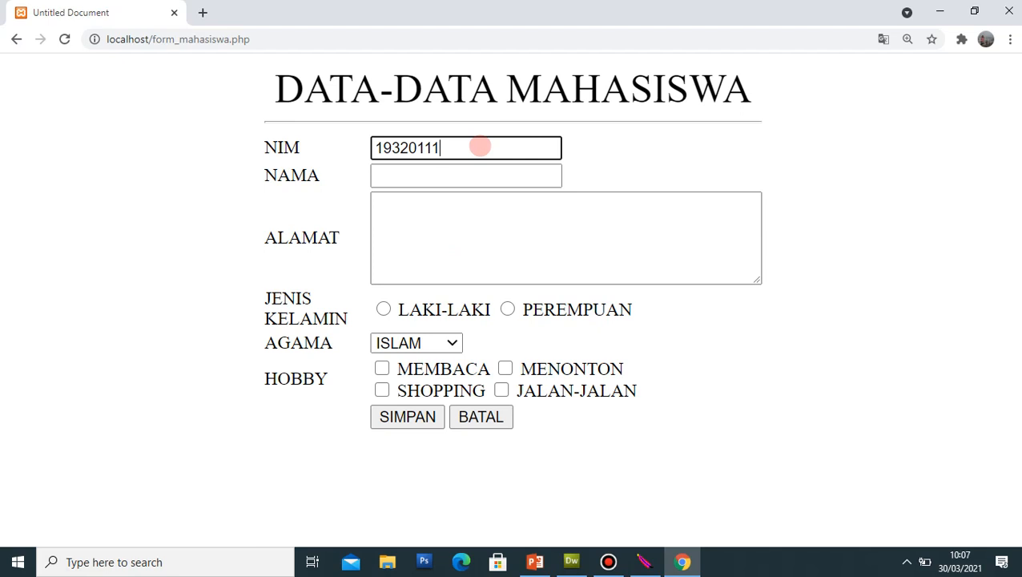
Step: Fill in the student's name and street address, capitalising the address's first letter
{"action": "left_click", "coordinate": [419, 174]}
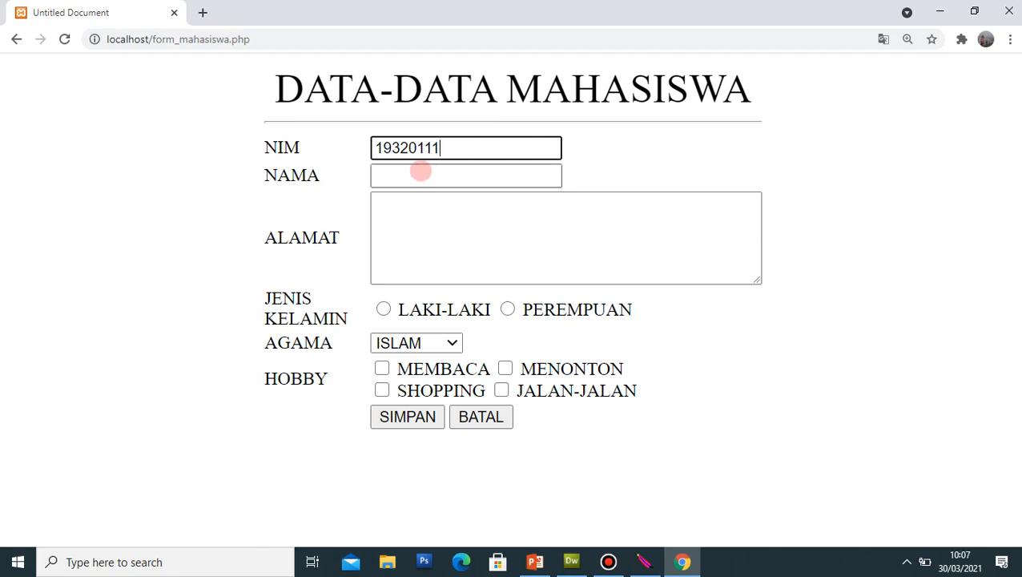
{"action": "type", "text": "bu"}
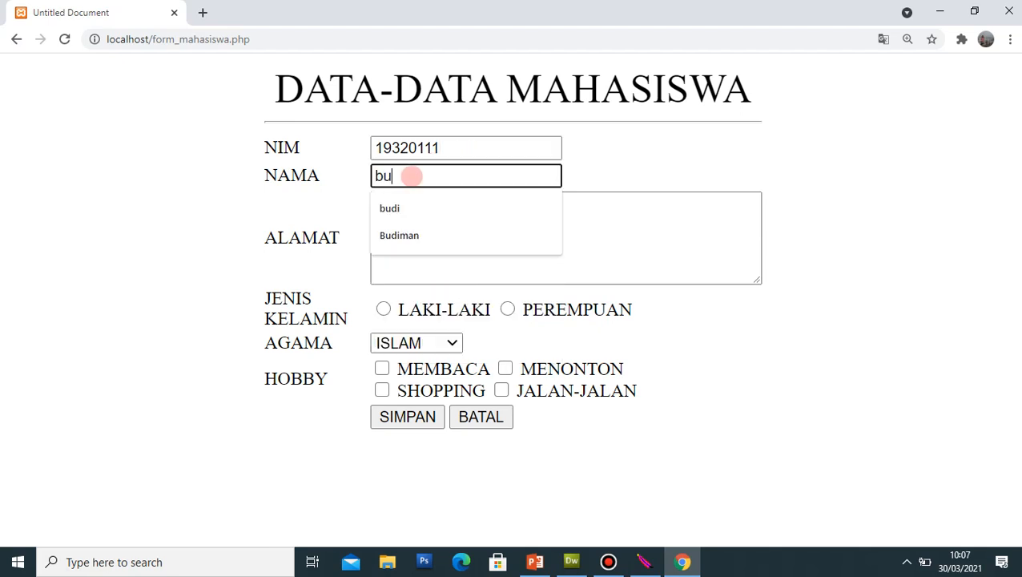
{"action": "key", "text": "Down"}
{"action": "key", "text": "Down"}
{"action": "key", "text": "Tab"}
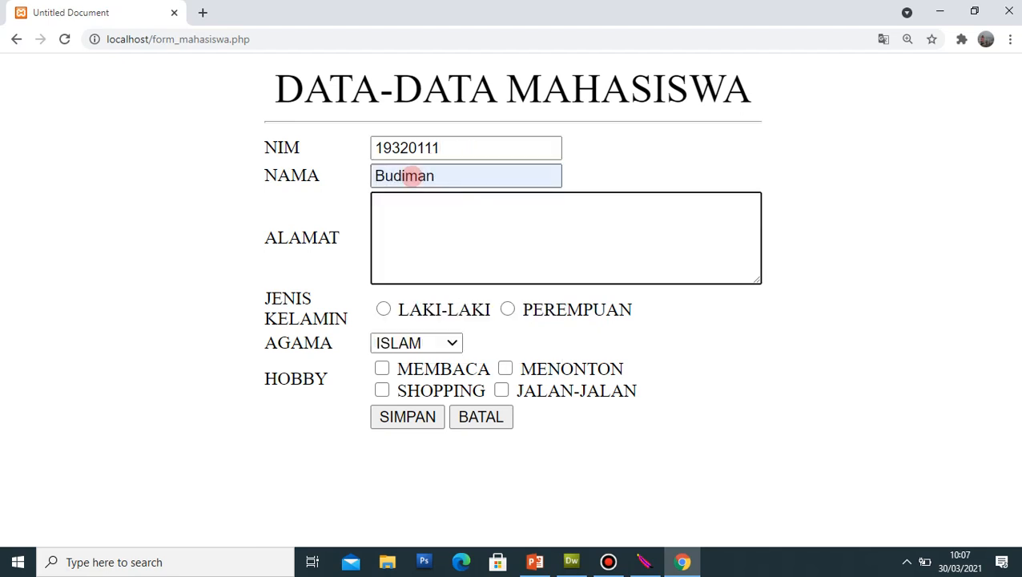
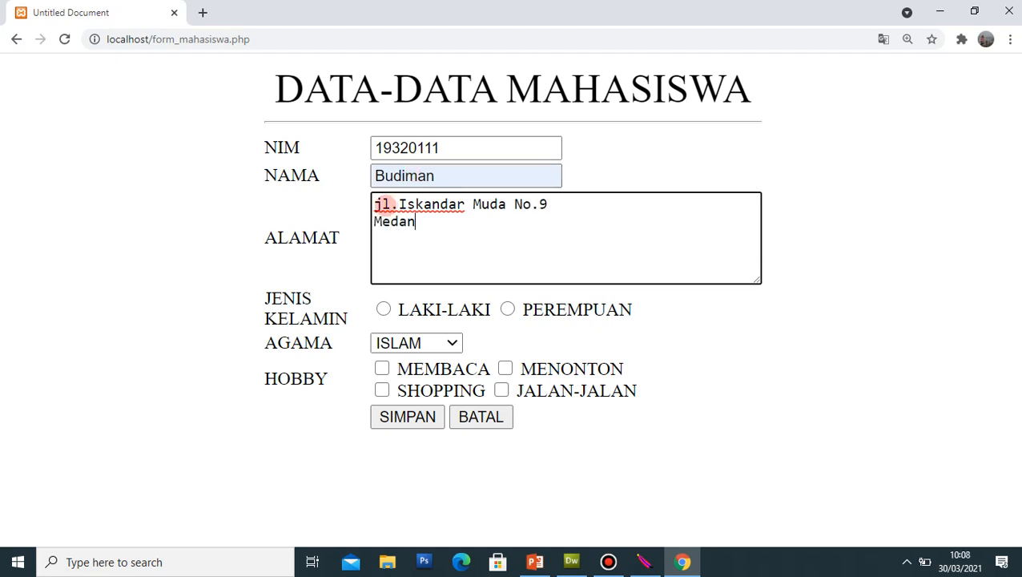
{"action": "left_click", "coordinate": [382, 204]}
{"action": "key", "text": "BackSpace"}
{"action": "type", "text": "J"}
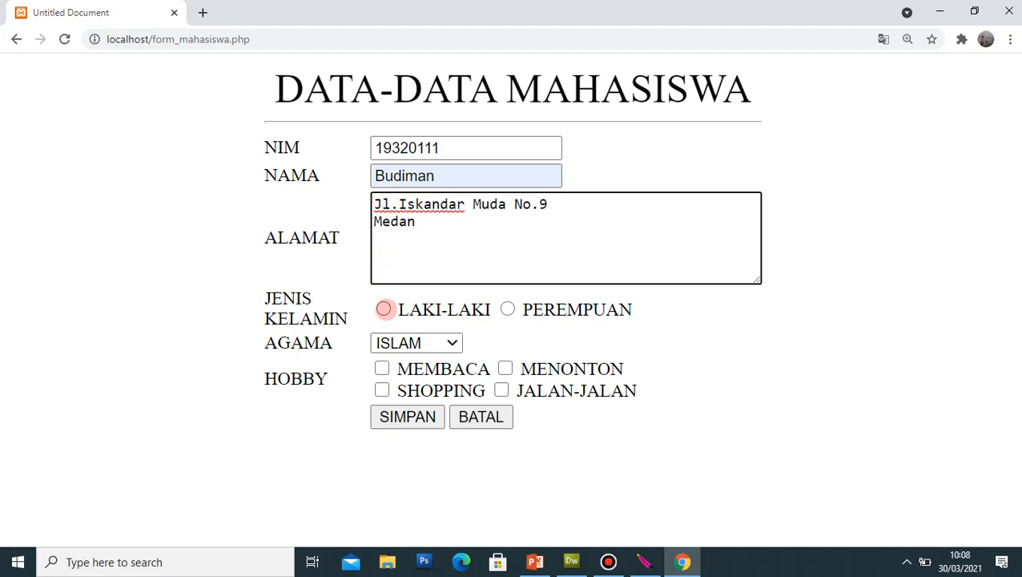
Step: Choose LAKI-LAKI, tick MEMBACA and JALAN-JALAN, and submit the form with SIMPAN
{"action": "left_click", "coordinate": [384, 310]}
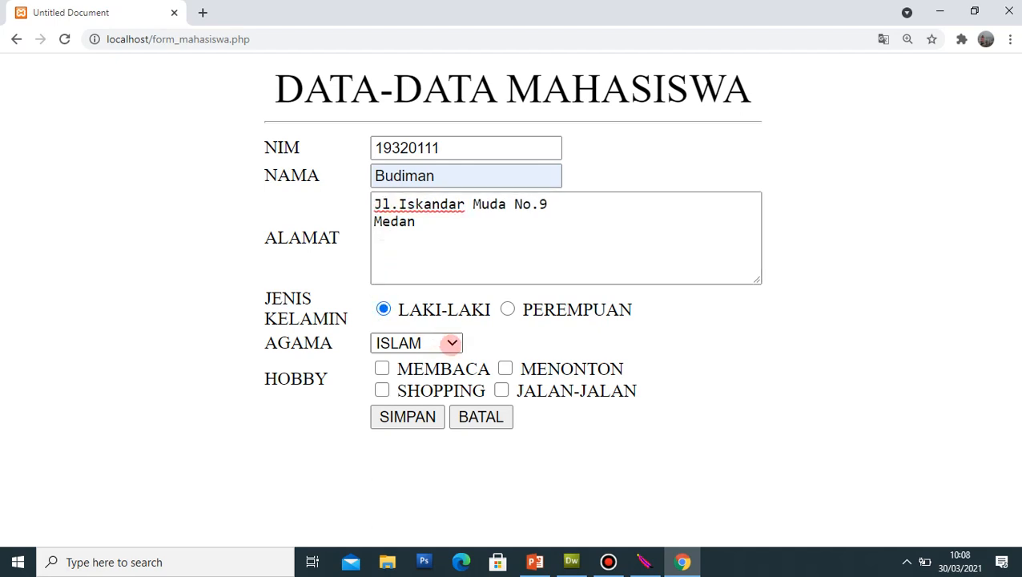
{"action": "left_click", "coordinate": [382, 368]}
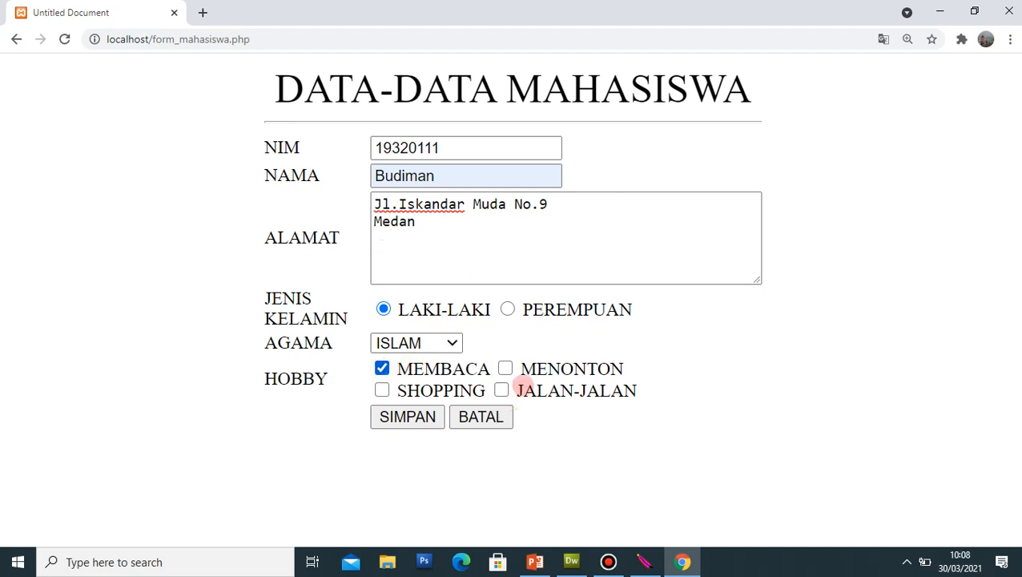
{"action": "left_click", "coordinate": [501, 390]}
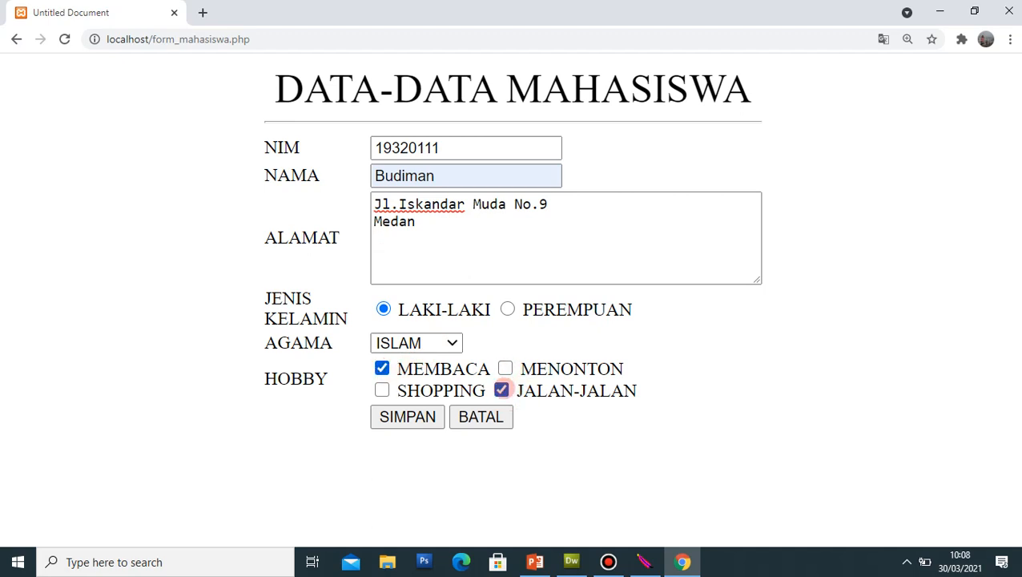
{"action": "left_click", "coordinate": [422, 417]}
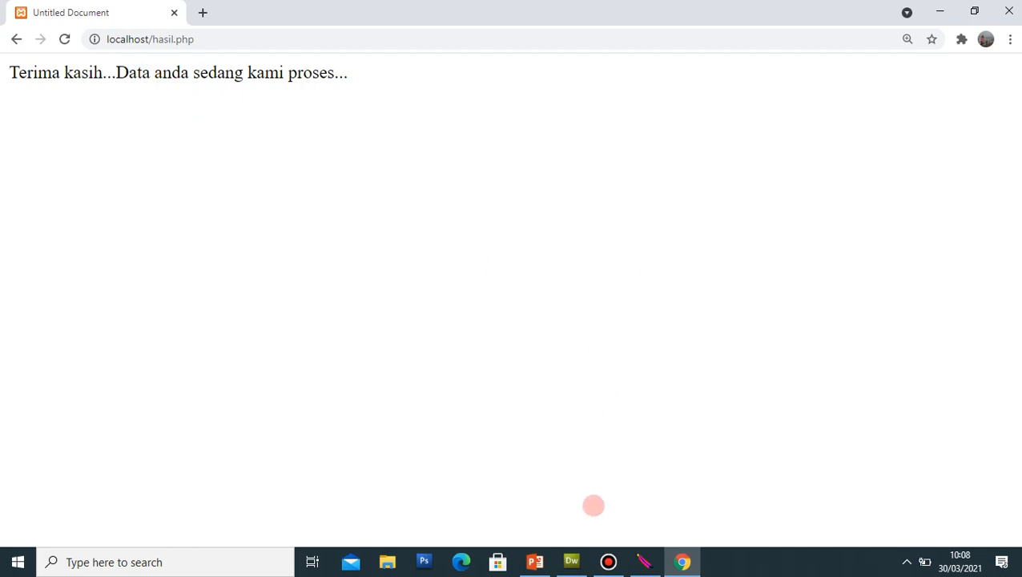
Step: Switch from Chrome back to form_mahasiswa.php in Dreamweaver via the taskbar
{"action": "left_click", "coordinate": [572, 561]}
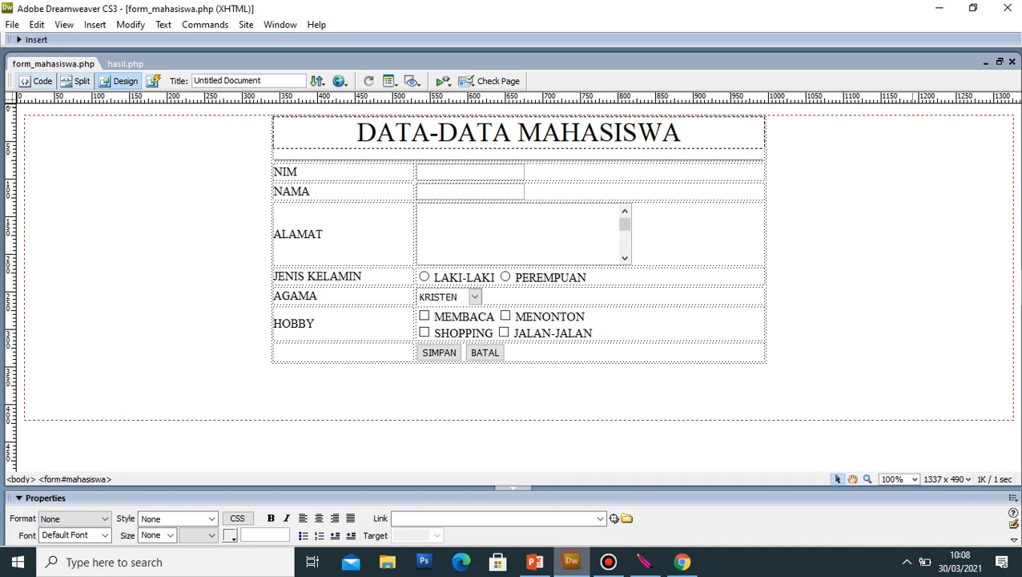